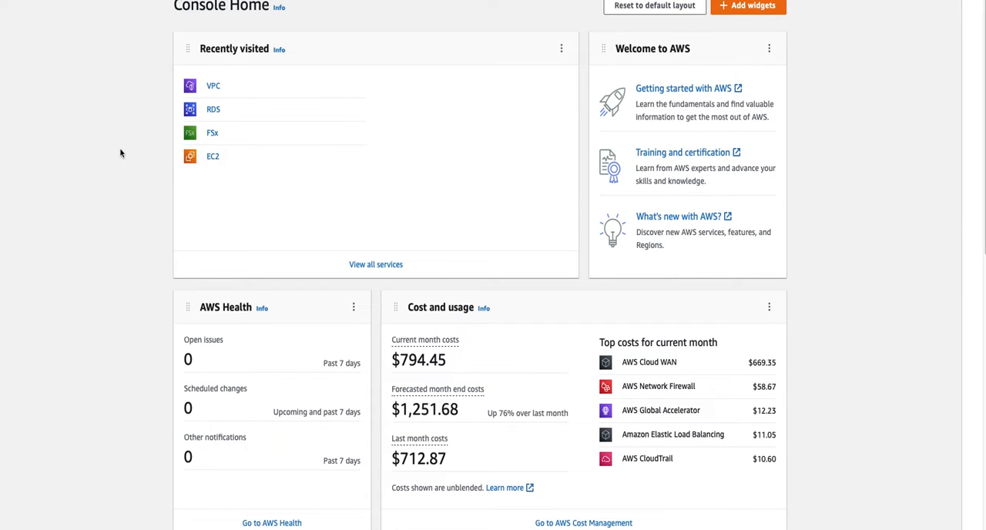
- Open the VPC service and go through AWS Cloud WAN's Network Manager to the list of global networks
left_click(212, 88)
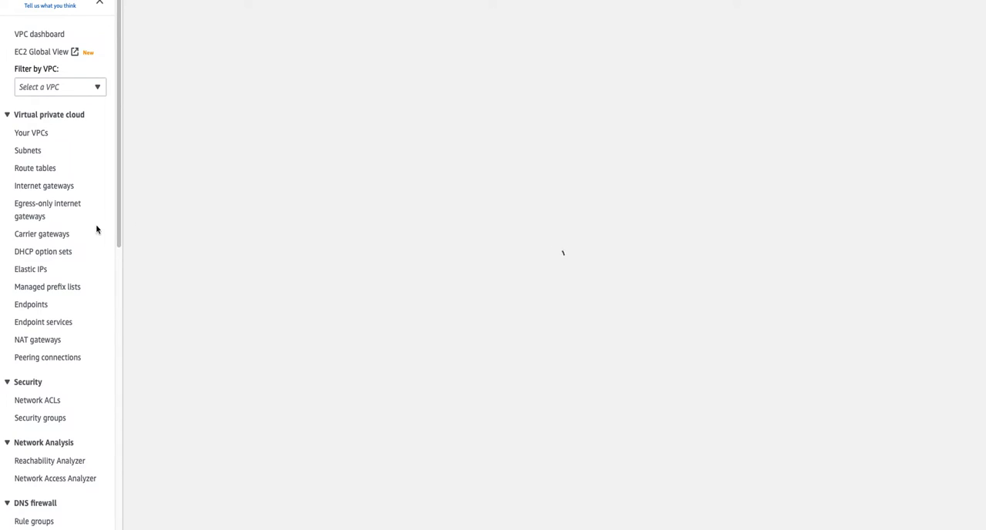
scroll(68, 227, "down", 5)
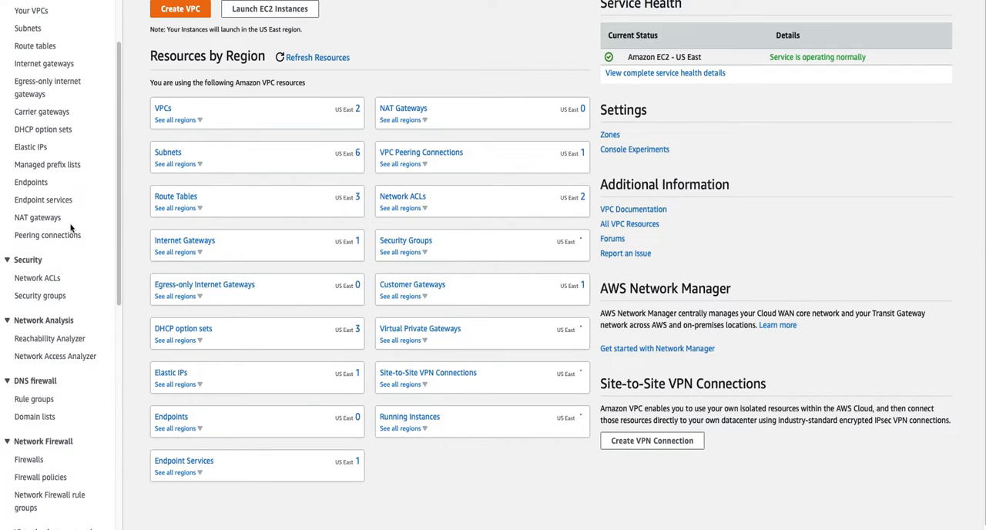
scroll(69, 226, "down", 3)
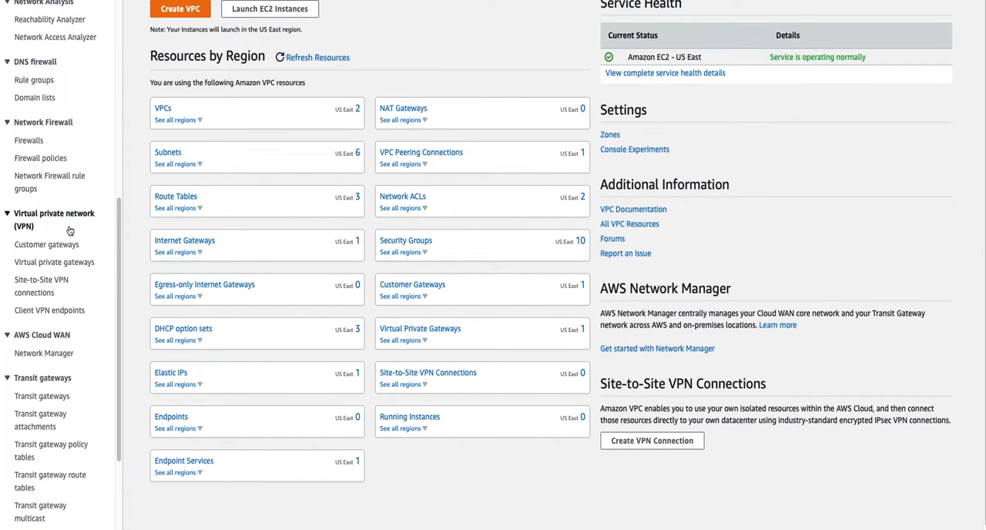
left_click(54, 354)
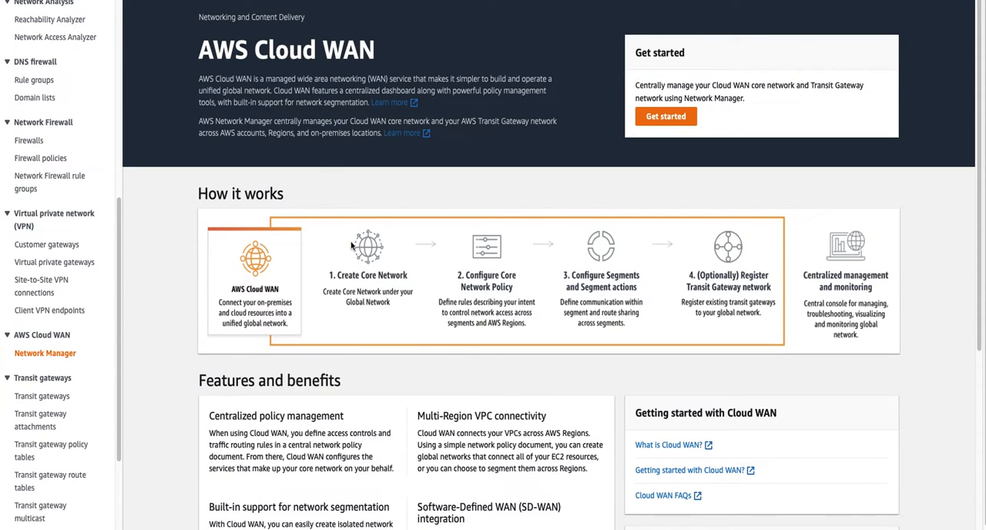
left_click(663, 120)
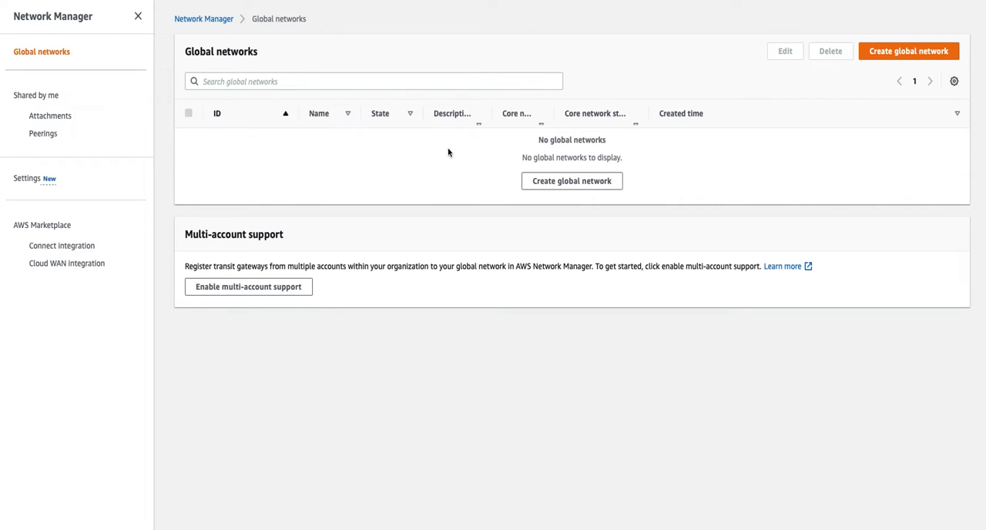
- Start a new global network named CloudDeepDiveGN, leaving its description and tags empty
left_click(551, 185)
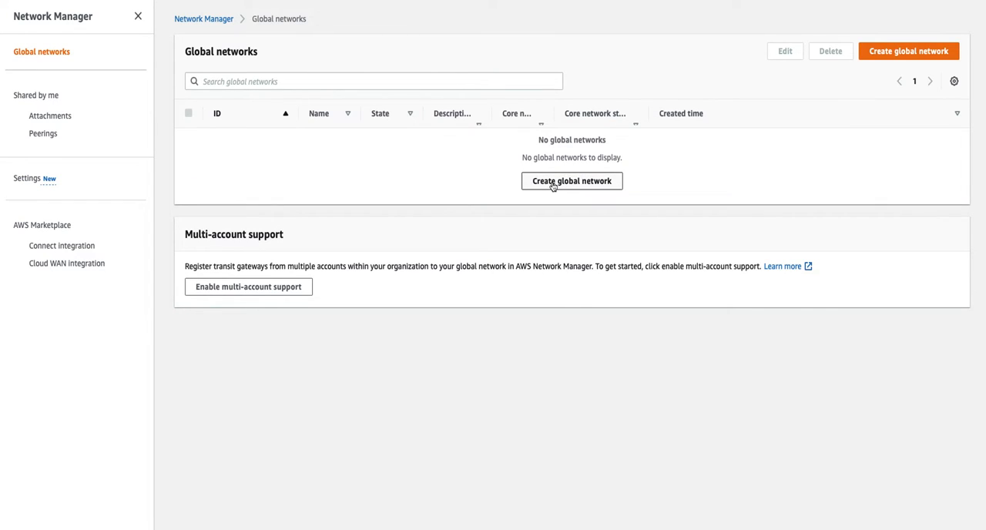
left_click(552, 182)
left_click(222, 217)
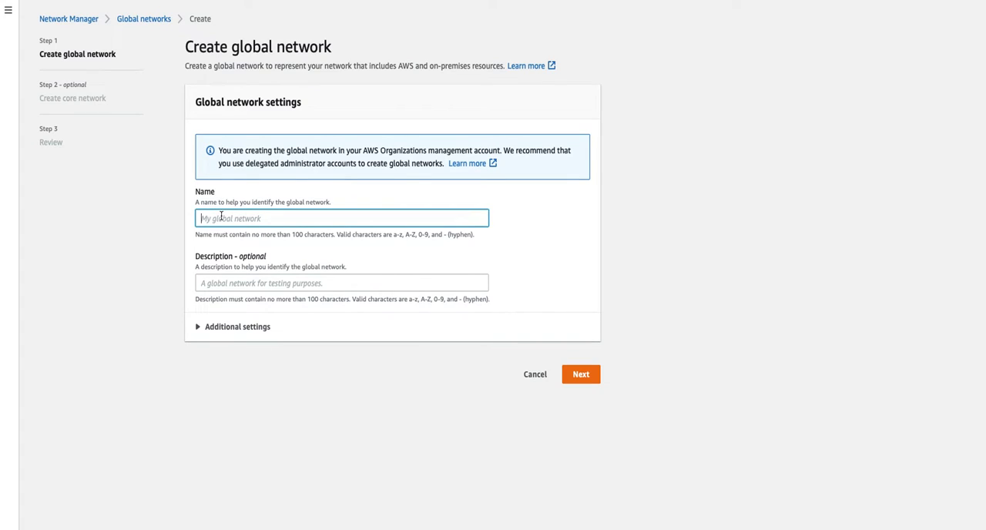
type("CloudDeepDiveGN")
left_click(220, 330)
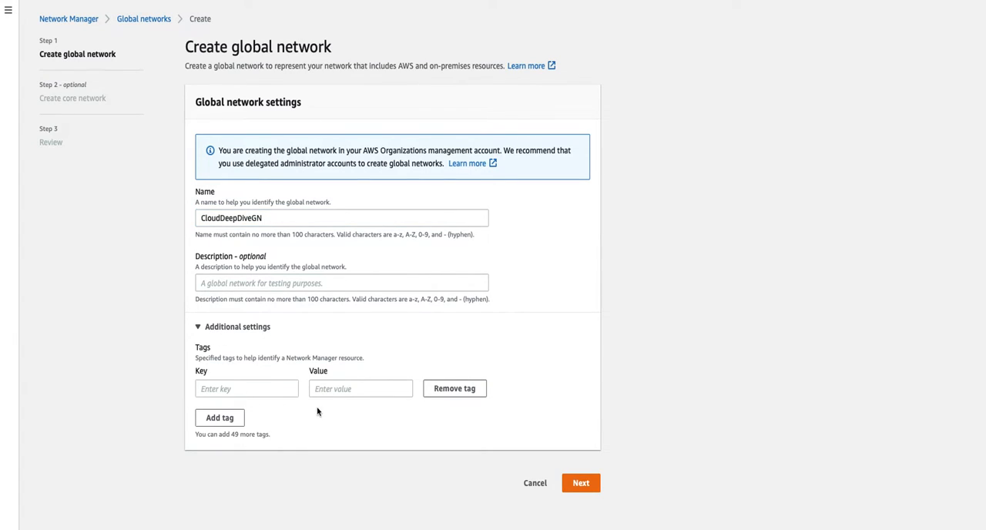
left_click(582, 485)
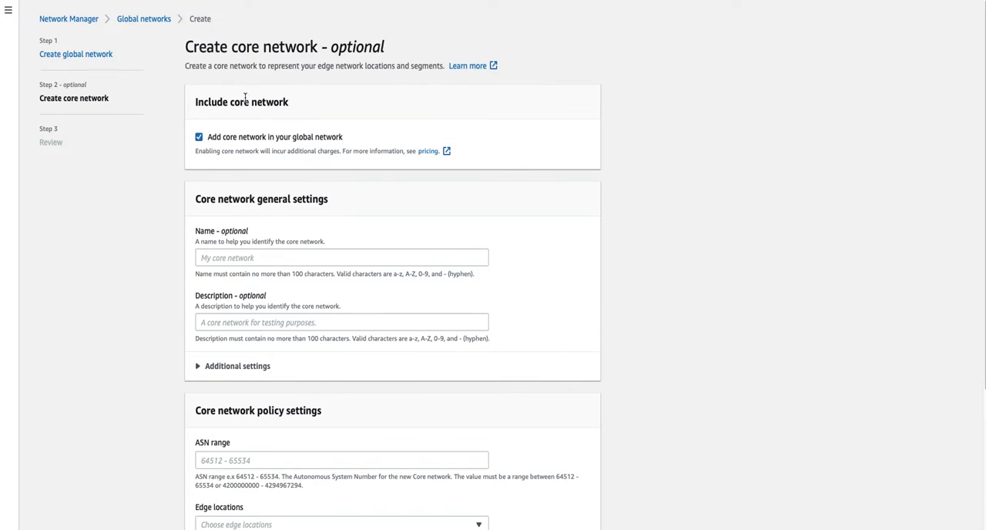
- Exclude the core network from the setup and create the global network
left_click(198, 138)
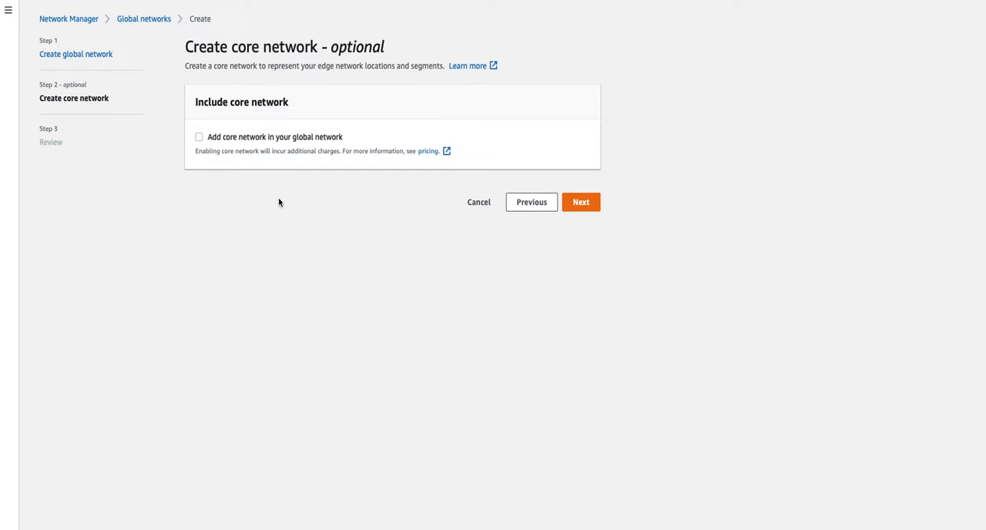
left_click(591, 207)
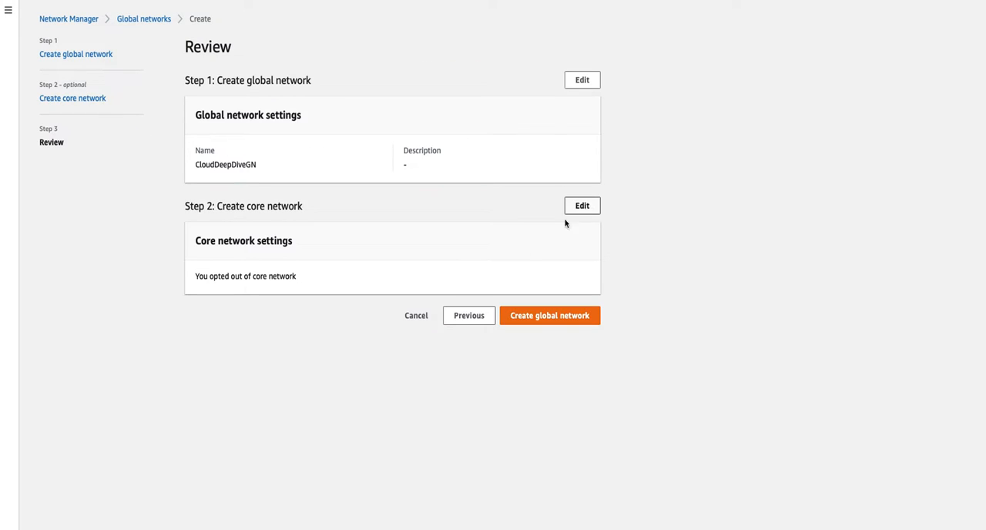
left_click(574, 322)
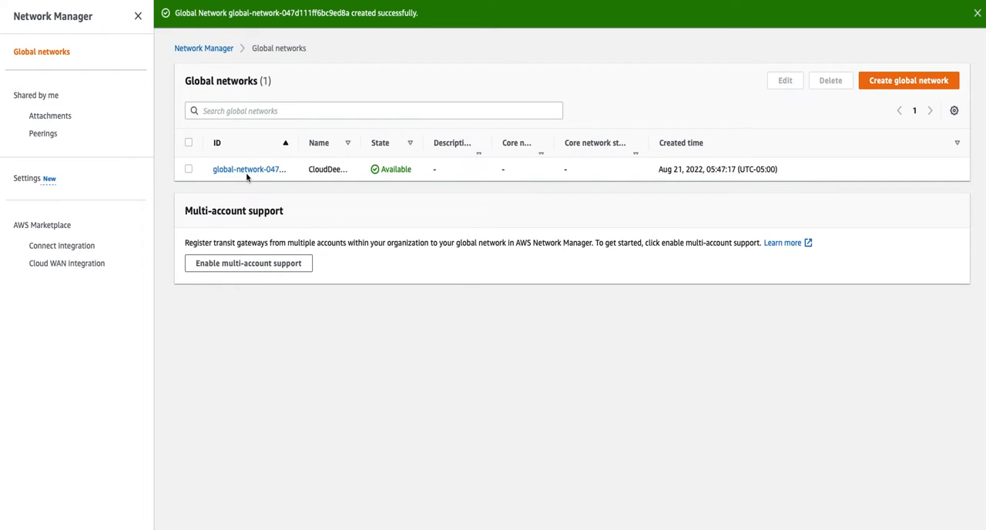
- Start a core network in the CloudDeepDiveGN global network, with CloudDeepDiveCN as both name and description
left_click(248, 172)
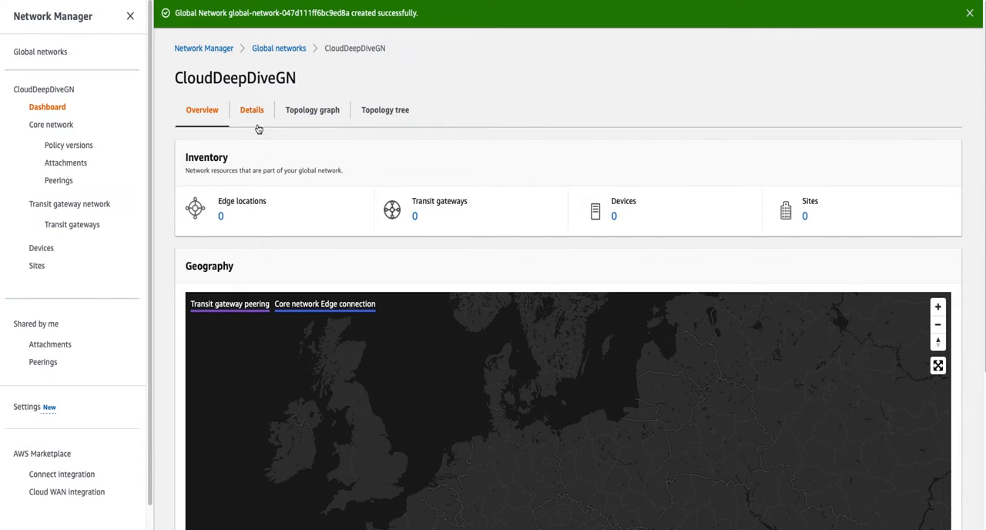
left_click(56, 131)
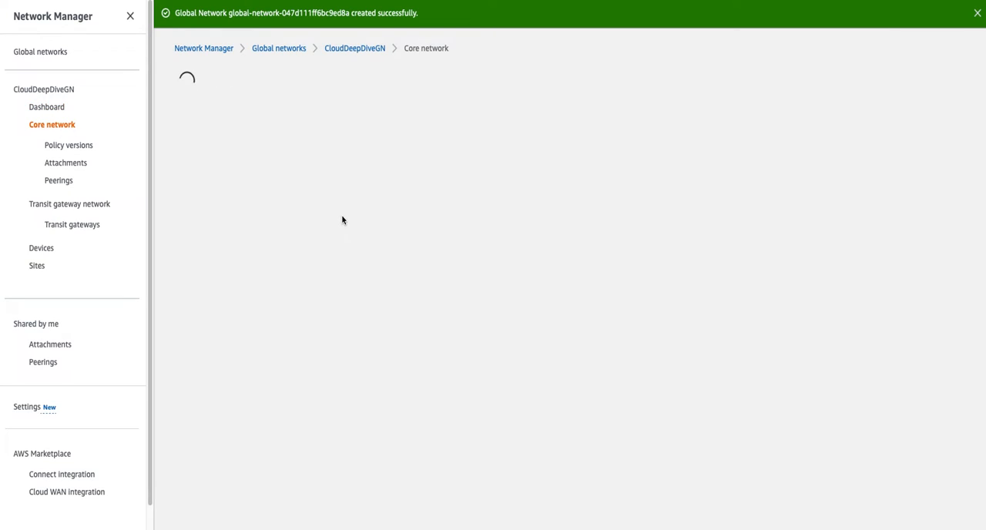
left_click(92, 190)
type("Clou")
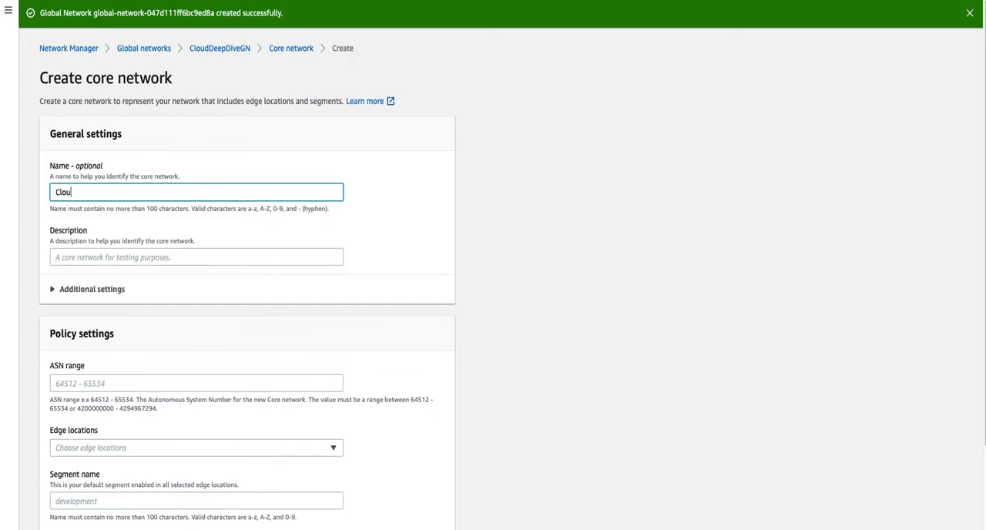
type("dDeepDiveCN")
key("ctrl+a")
key("ctrl+c")
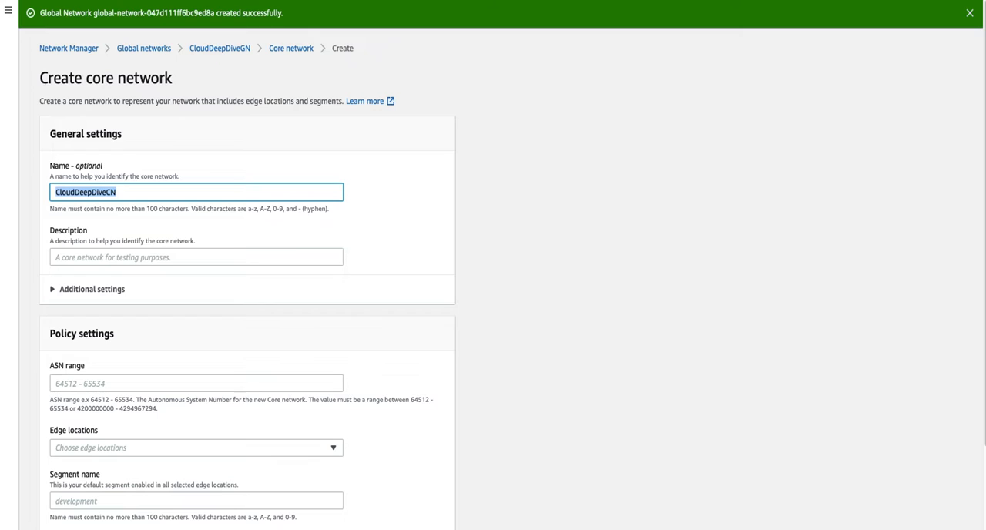
key("Tab")
key("ctrl+v")
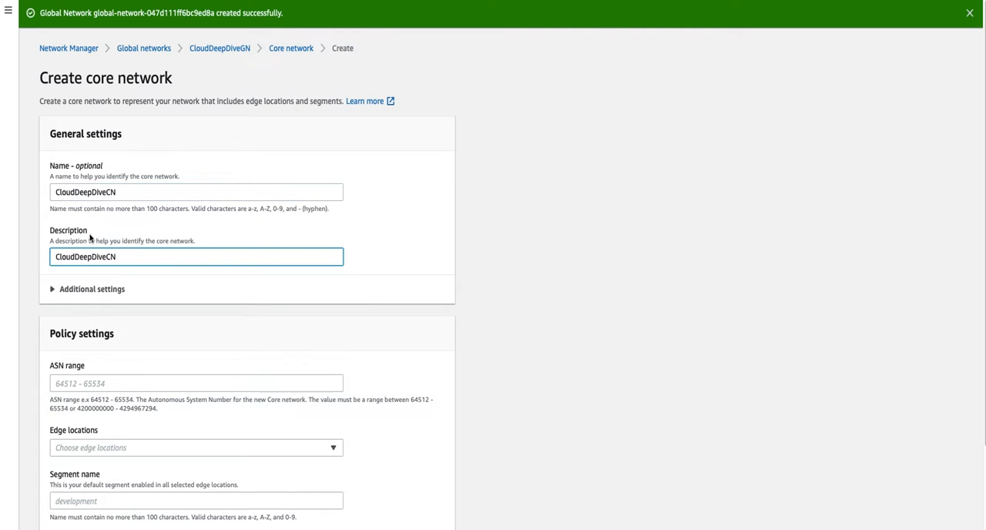
- Add Asia Pacific (Singapore) and US East (N. Virginia) as edge locations in the core network's policy settings
left_click(84, 289)
scroll(231, 308, "down", 5)
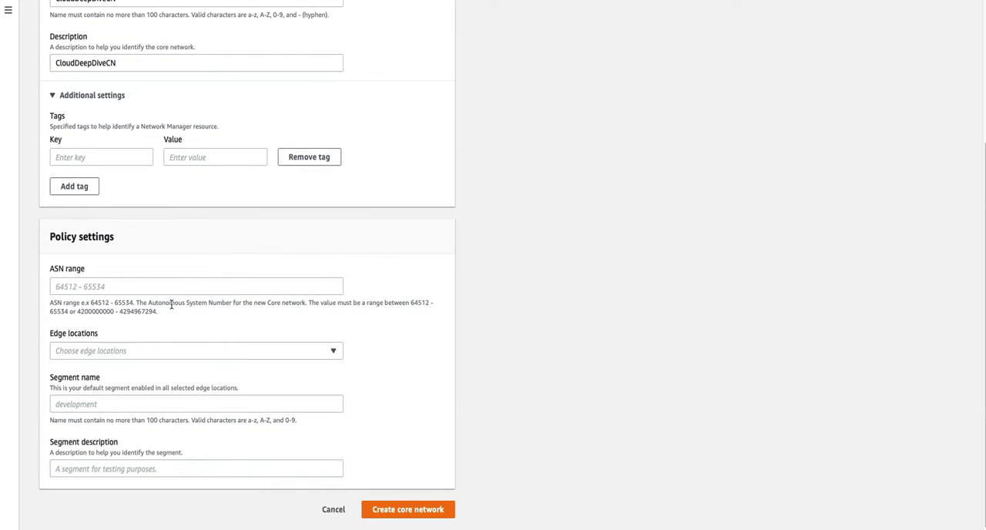
left_click(137, 353)
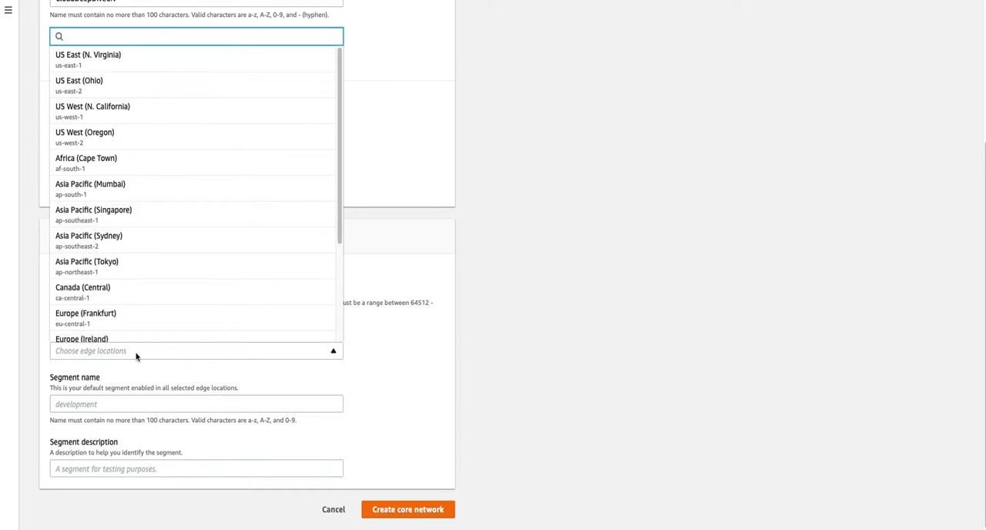
left_click(131, 223)
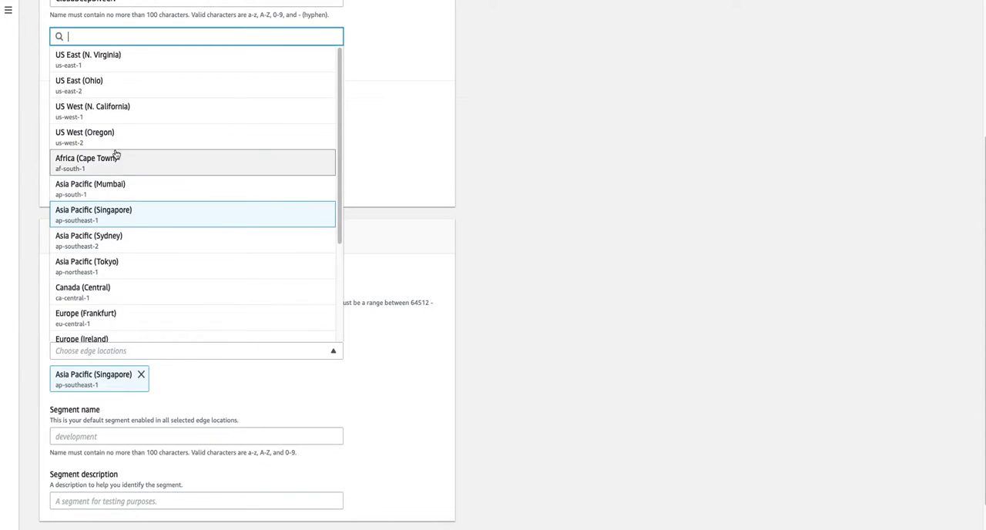
left_click(128, 66)
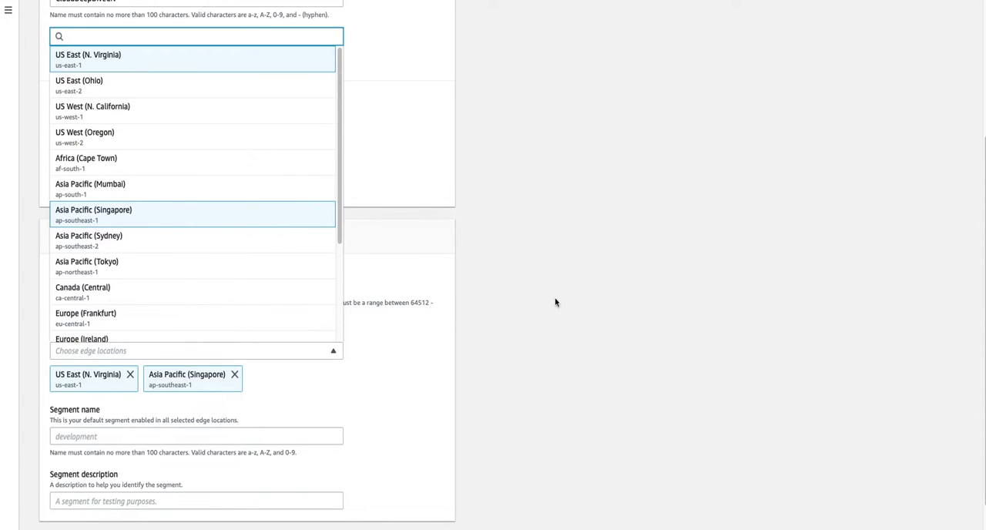
left_click(560, 308)
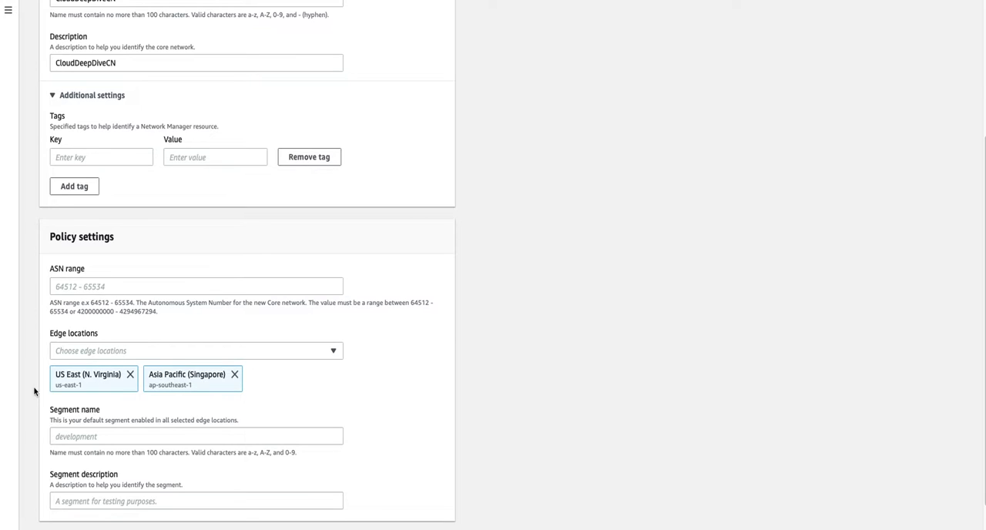
left_click(101, 285)
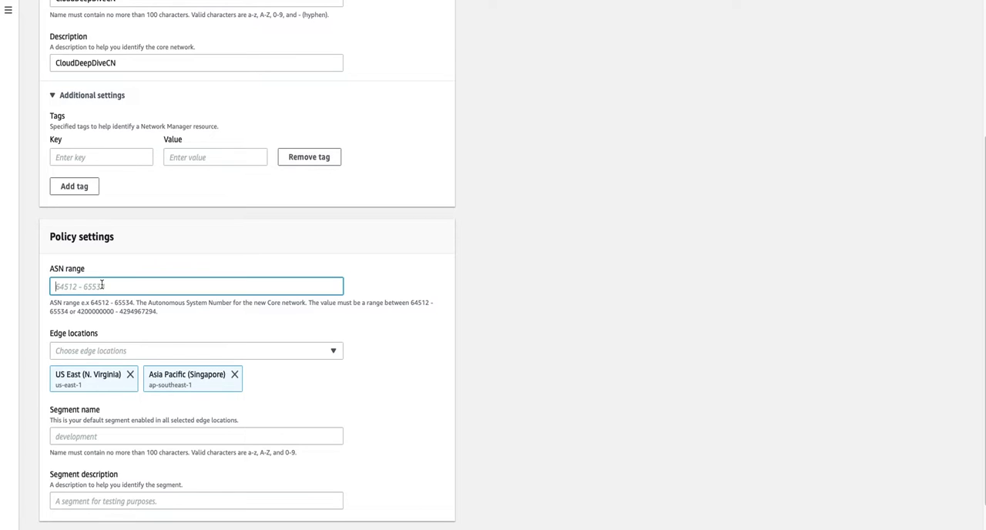
type("64512-64513")
left_click(503, 363)
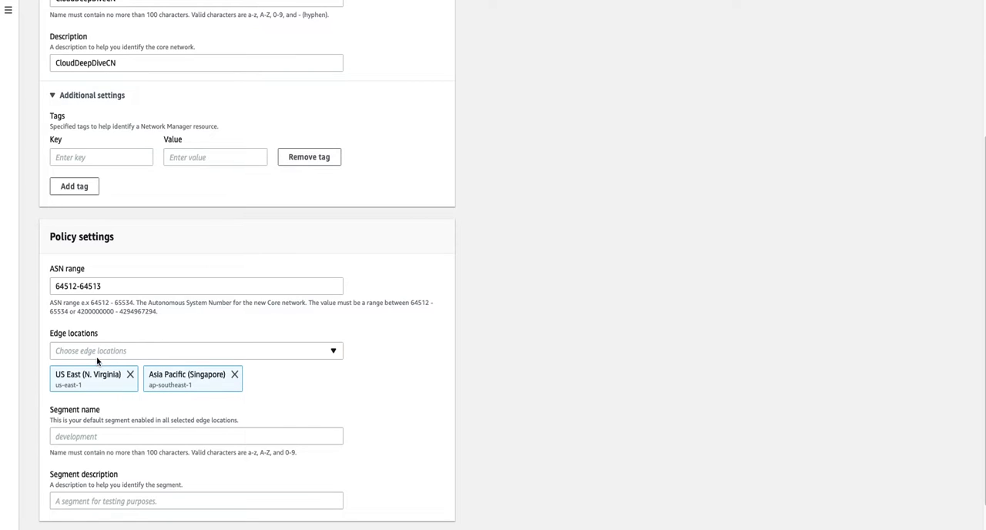
left_click(120, 285)
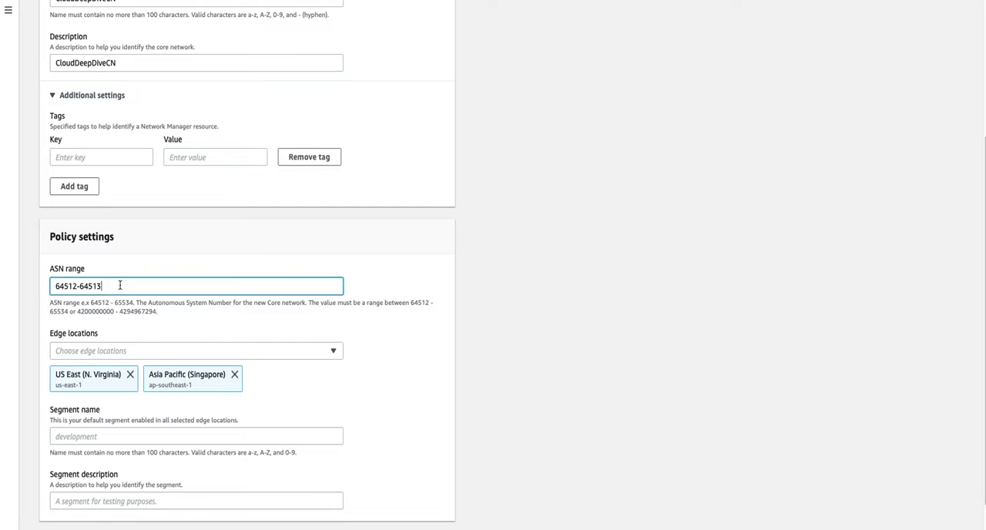
key("BackSpace")
left_click(574, 347)
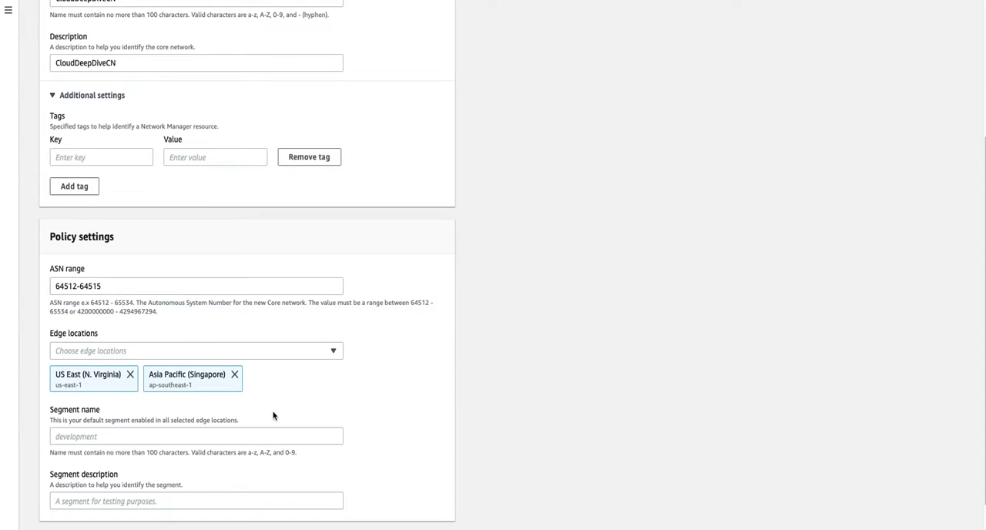
- Enter SharedService as the default segment's name and description, and create the core network
scroll(275, 416, "down", 1)
left_click(98, 405)
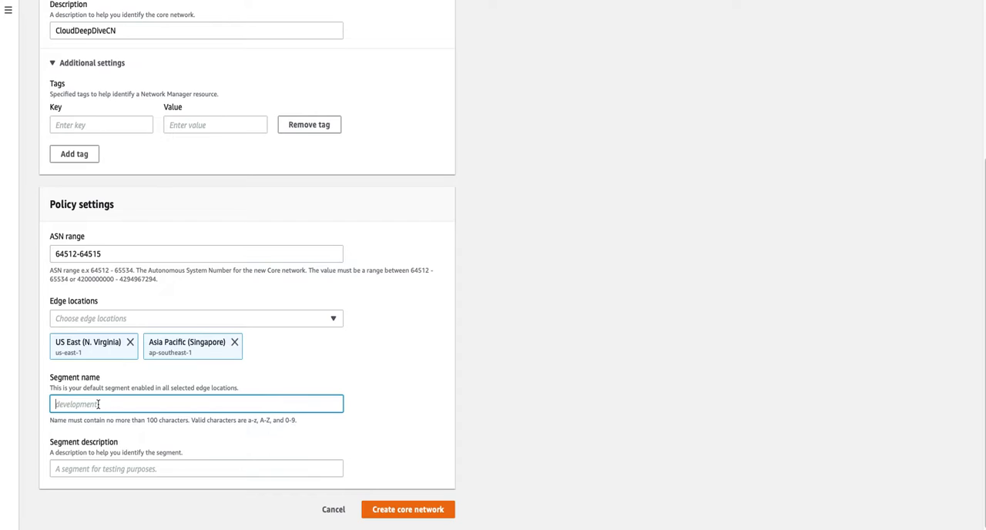
type("SharedService")
key("ctrl+a")
key("ctrl+c")
left_click(106, 468)
key("ctrl+v")
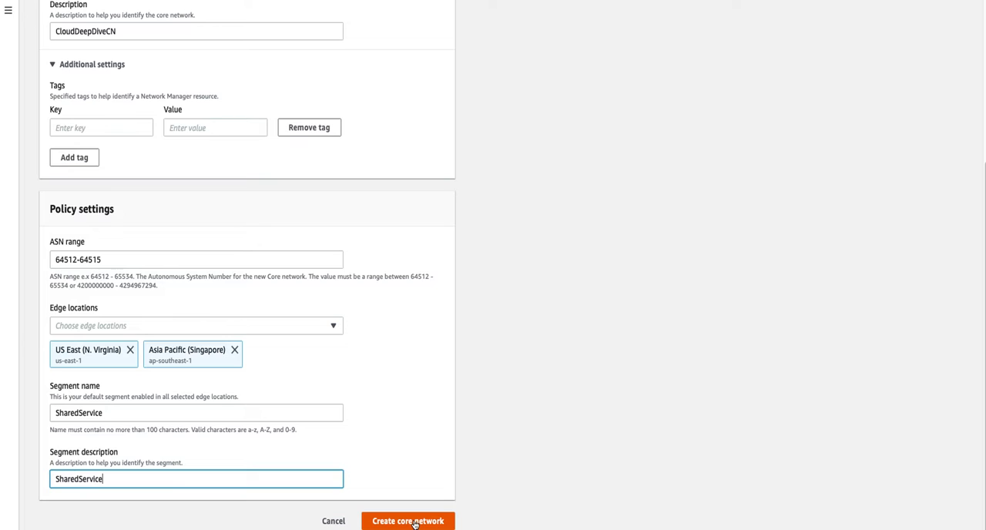
left_click(414, 523)
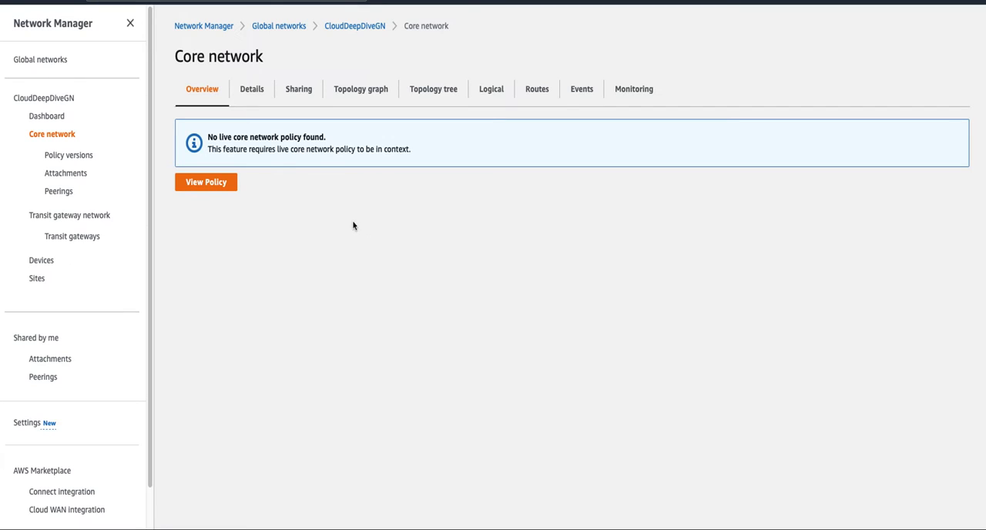
- Examine the core network's Policy version - 1 in its policy details and its full JSON document
left_click(70, 157)
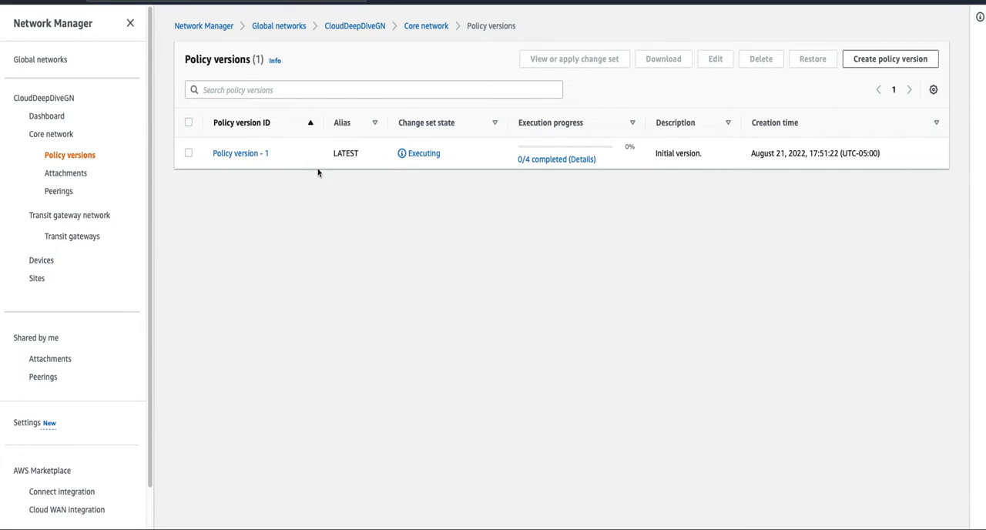
left_click(245, 156)
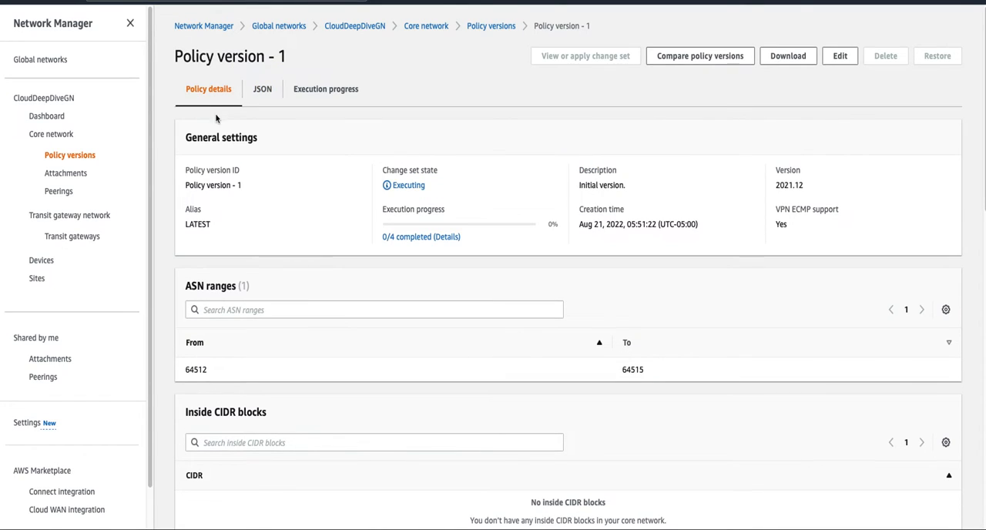
scroll(316, 340, "down", 1)
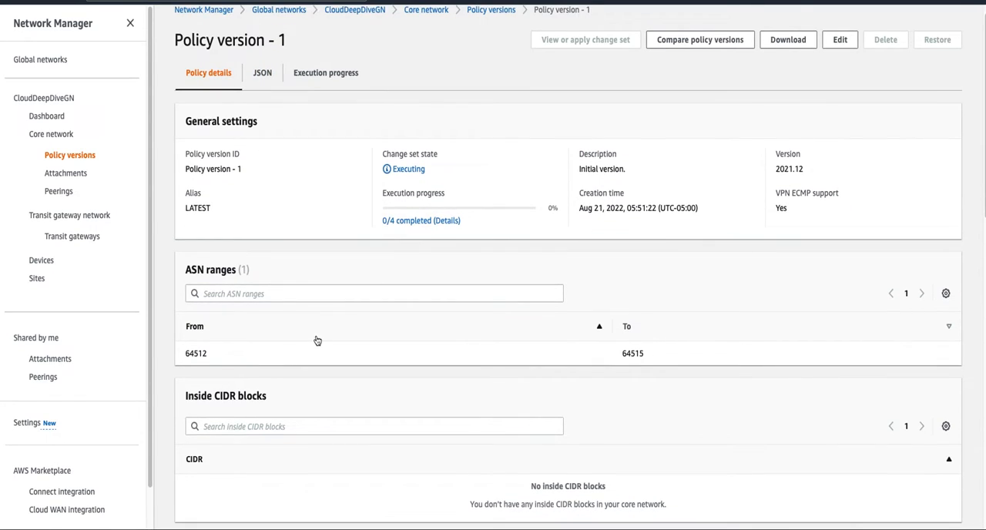
scroll(317, 340, "down", 3)
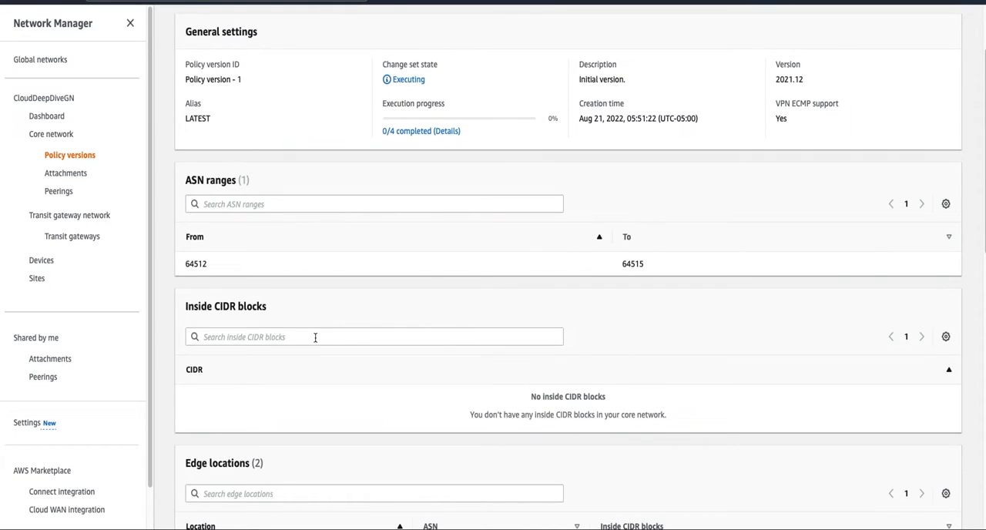
scroll(315, 338, "down", 15)
scroll(314, 346, "down", 4)
scroll(315, 348, "up", 20)
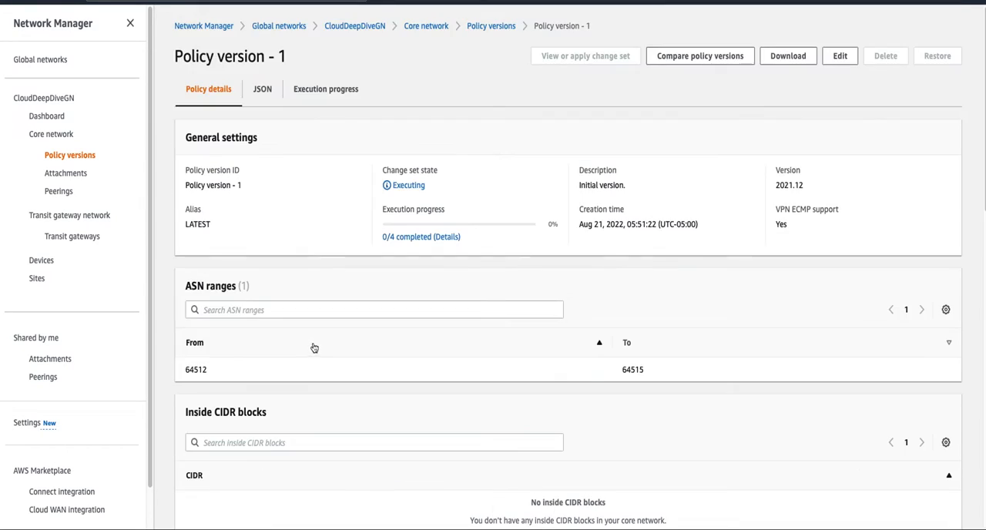
left_click(263, 90)
left_click_drag(208, 362, 197, 118)
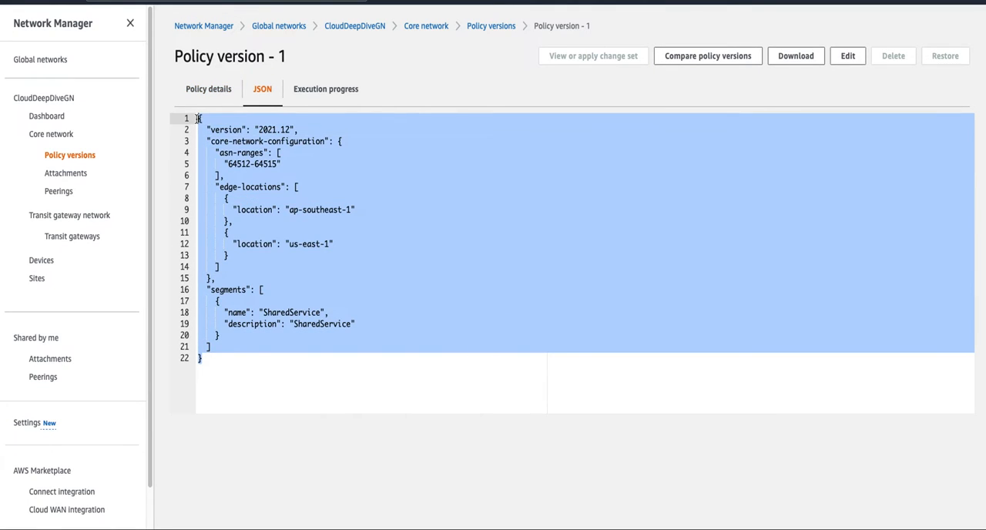
- Check the execution progress events of Policy version - 1 for the core network edges and segments
left_click(301, 252)
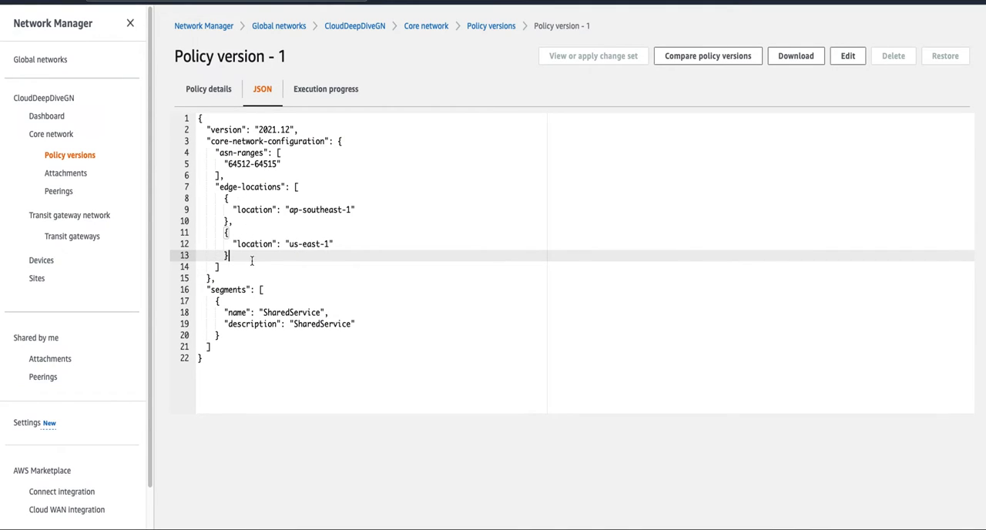
left_click(326, 92)
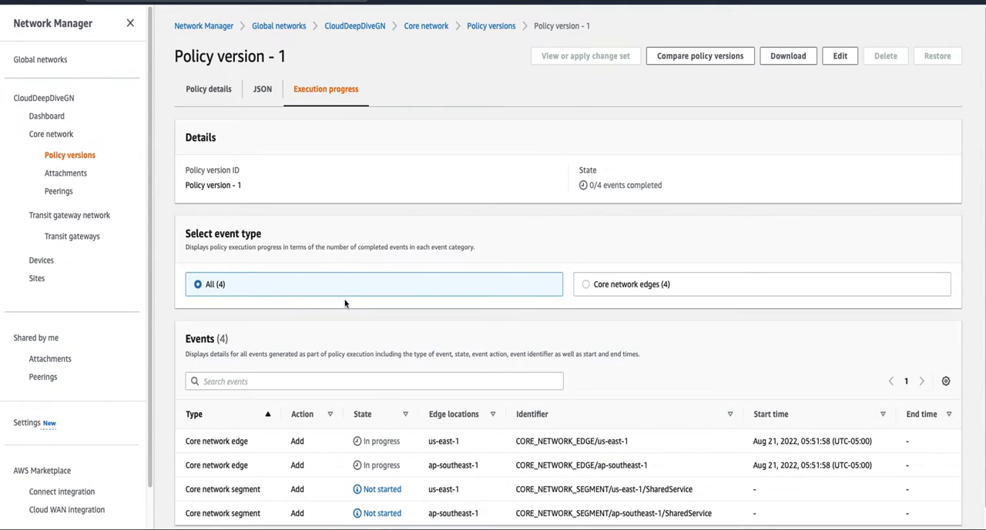
scroll(370, 370, "down", 1)
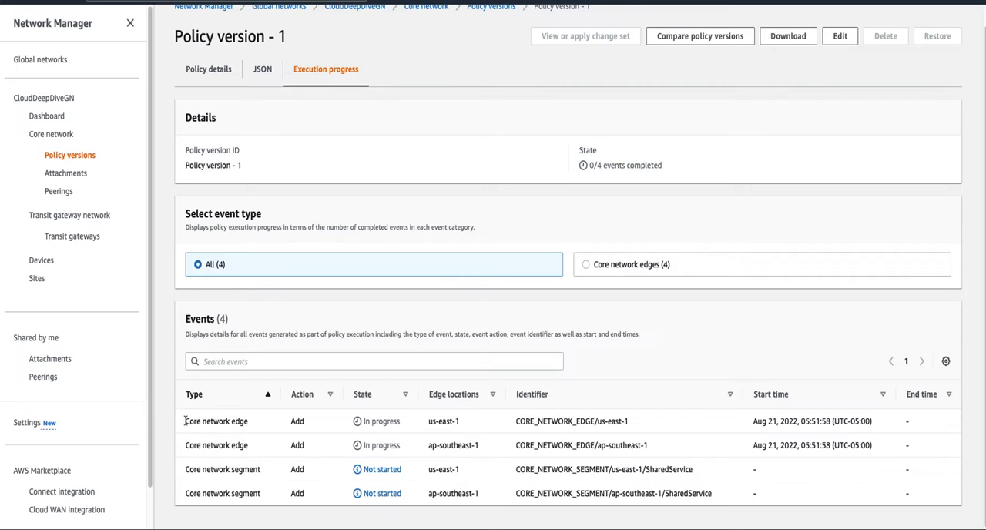
left_click_drag(187, 421, 245, 422)
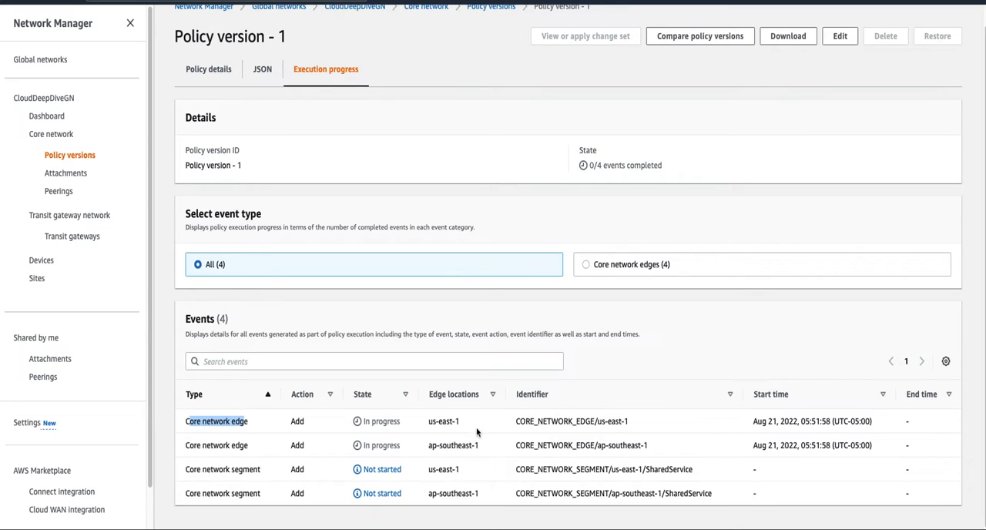
left_click_drag(430, 421, 476, 447)
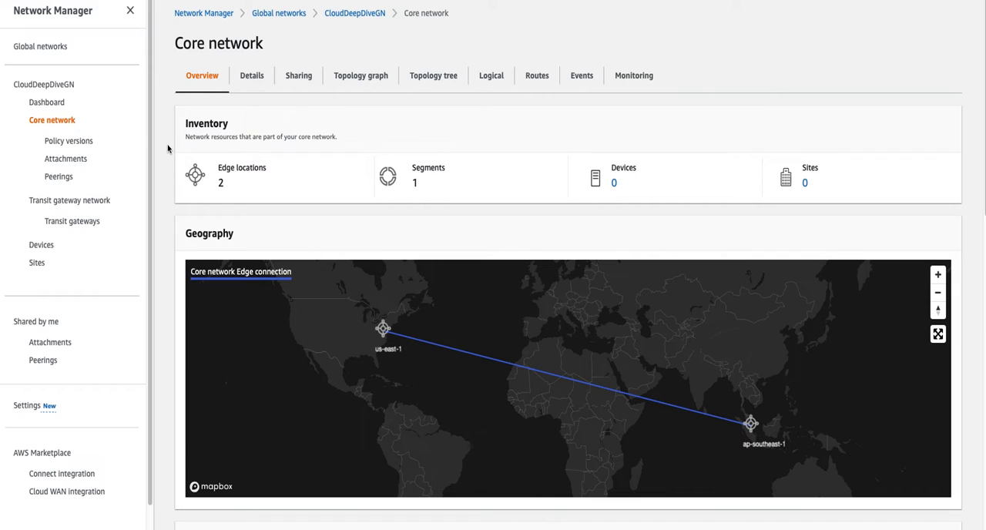
- Check the change set state in the policy versions list and review the core network's overview inventory and geography map
left_click(78, 146)
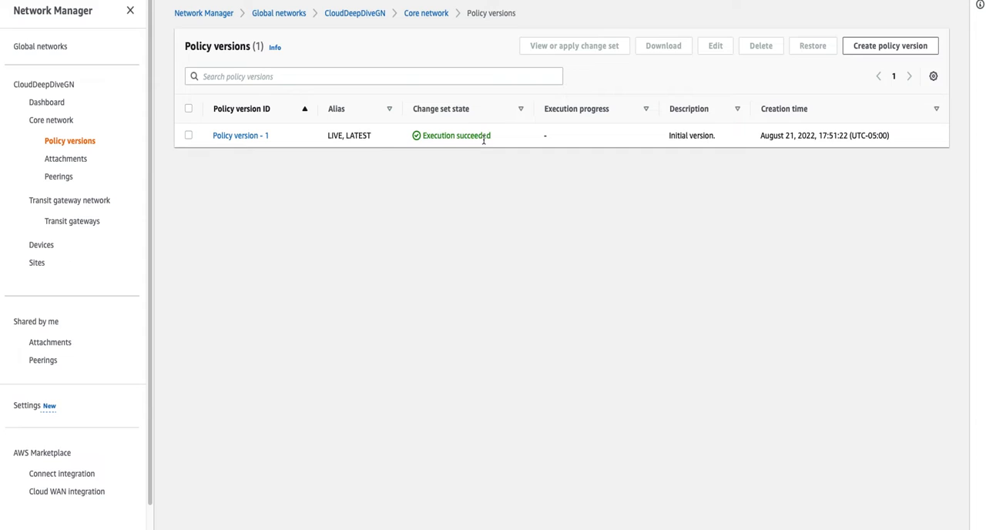
left_click(54, 125)
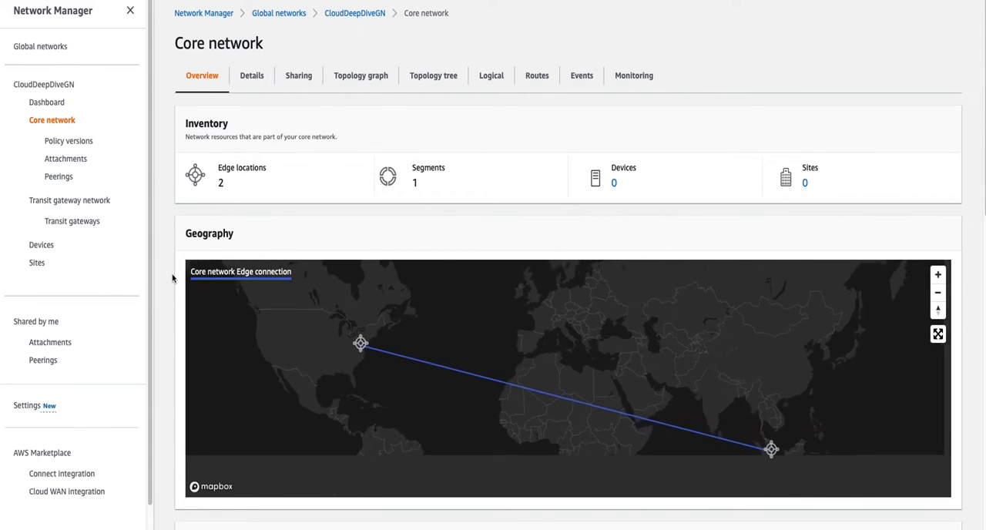
scroll(166, 275, "down", 1)
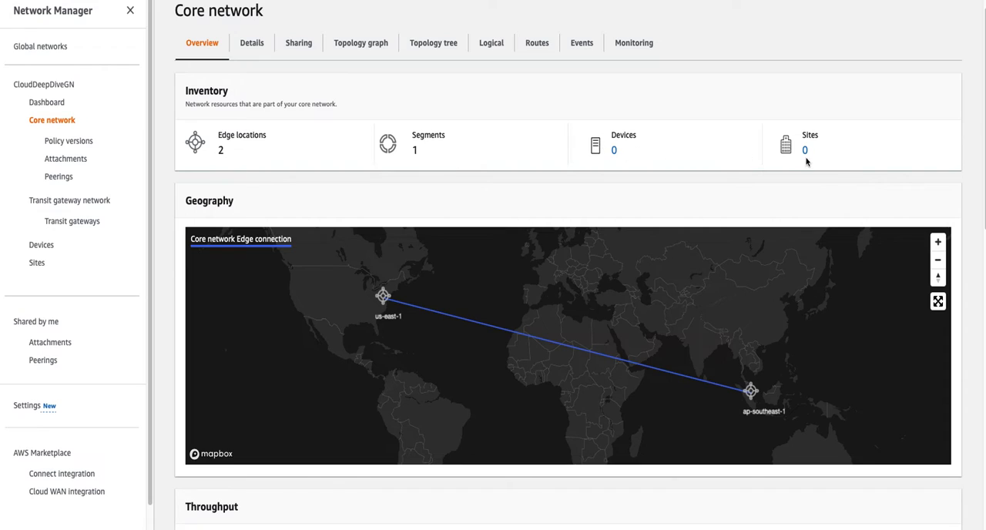
- Examine the core network's edge locations and segments in the topology graph and topology tree
left_click(354, 45)
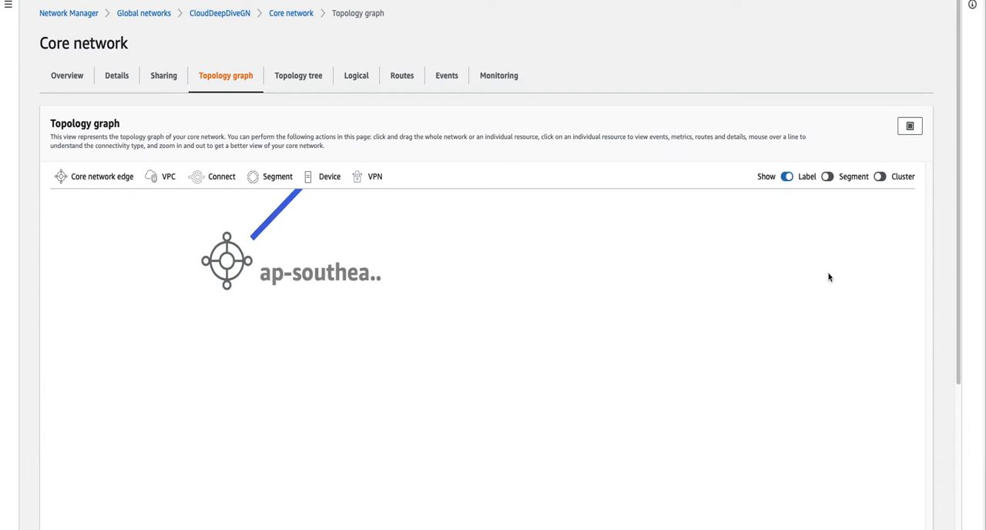
left_click(855, 178)
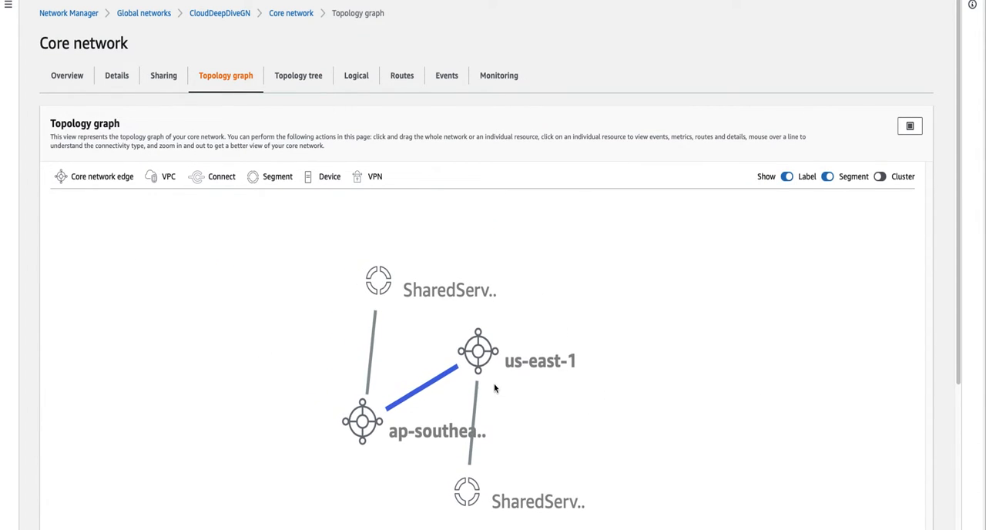
left_click(307, 85)
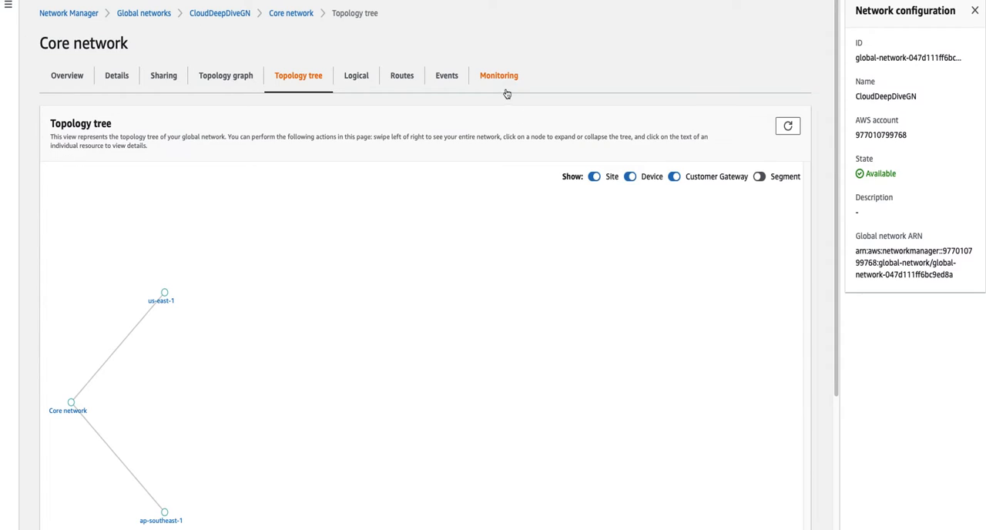
- Review the core network's usage monitoring charts for the us-east-1 edge
left_click(500, 77)
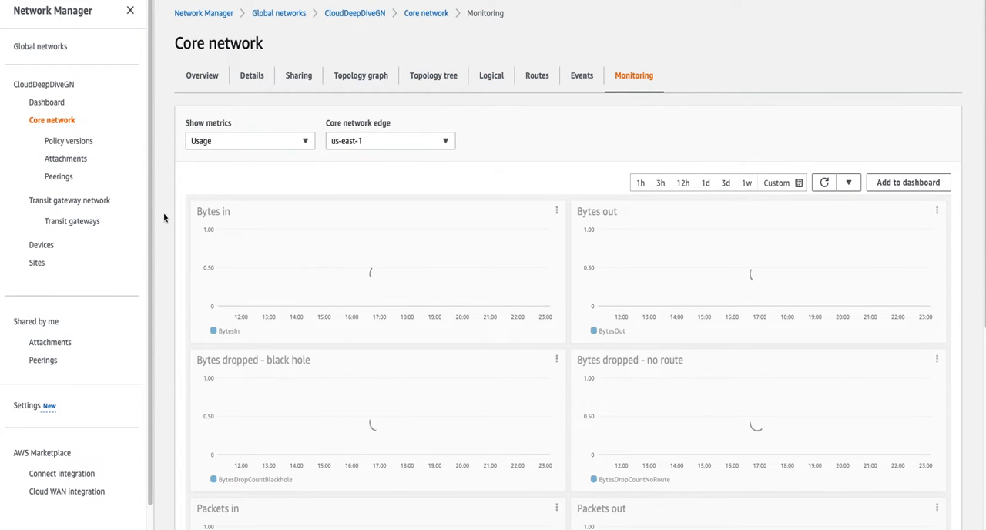
scroll(165, 296, "down", 5)
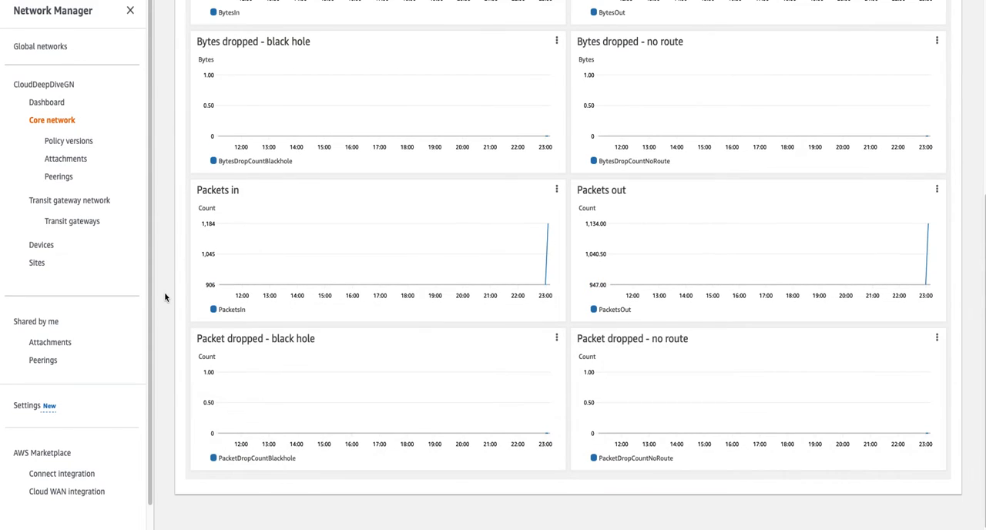
scroll(165, 296, "up", 5)
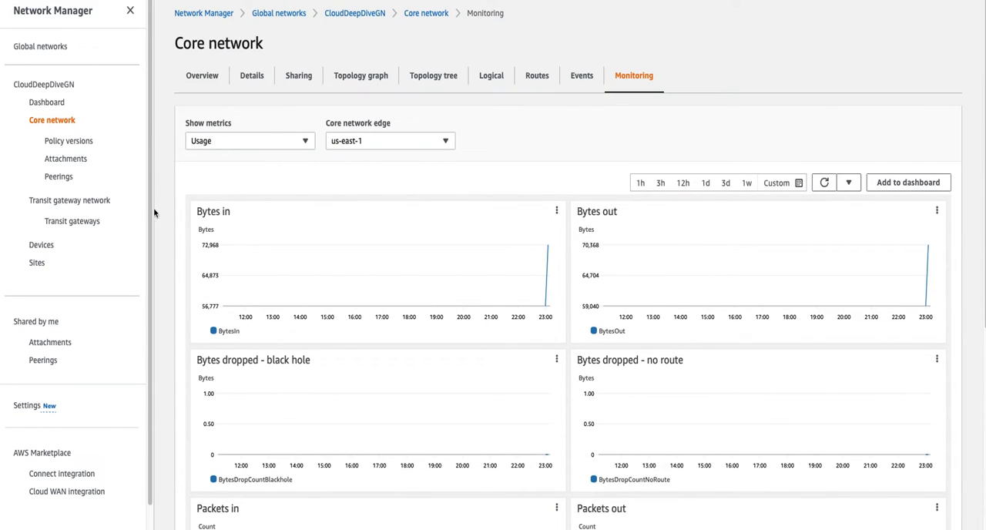
- Open Policy version - 1 and examine its ASN ranges, inside CIDR blocks and edge locations
left_click(84, 143)
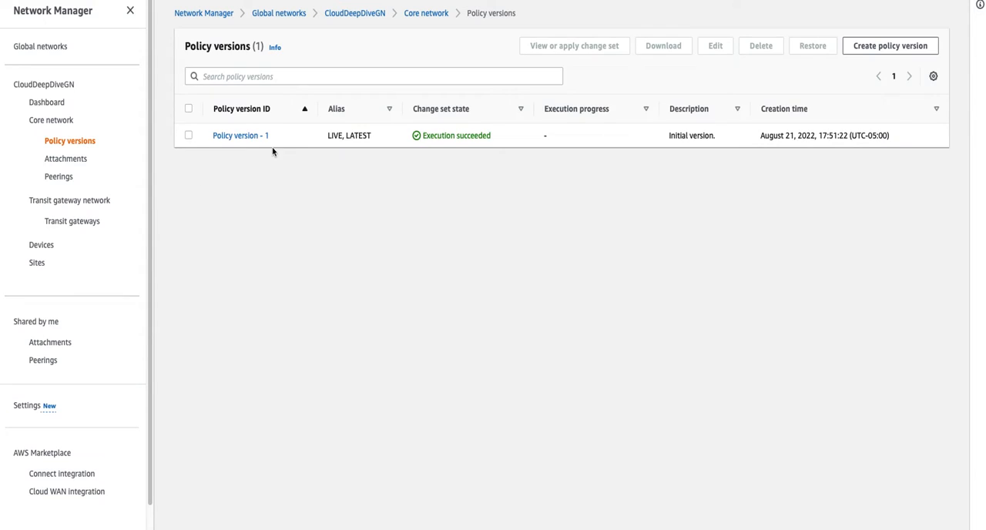
left_click(240, 136)
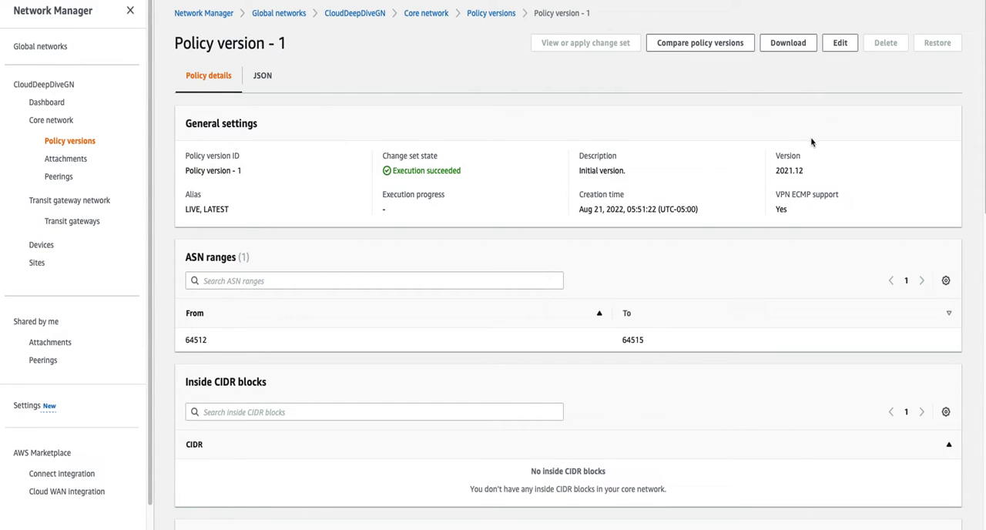
double_click(187, 339)
left_click_drag(645, 340, 630, 340)
scroll(260, 356, "down", 2)
left_click_drag(199, 244, 285, 255)
scroll(275, 412, "down", 2)
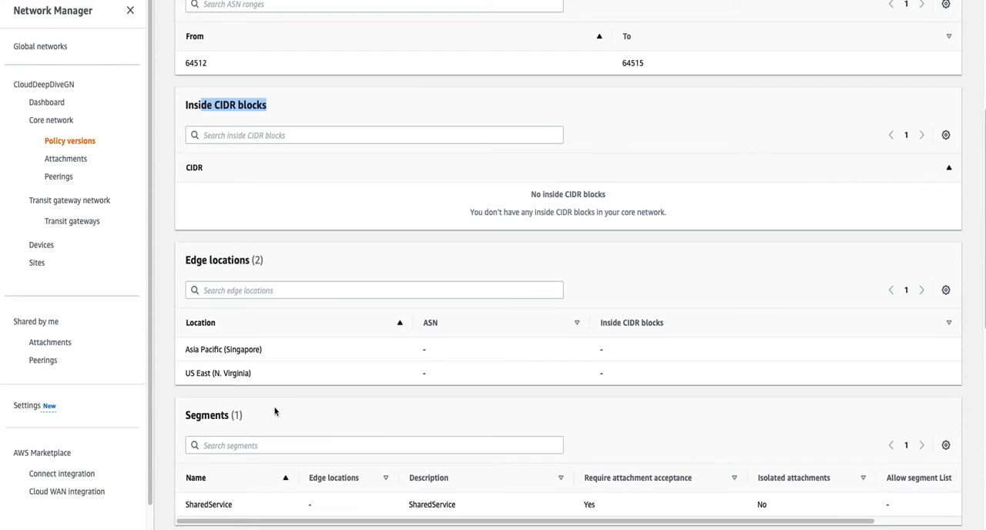
left_click_drag(186, 260, 250, 264)
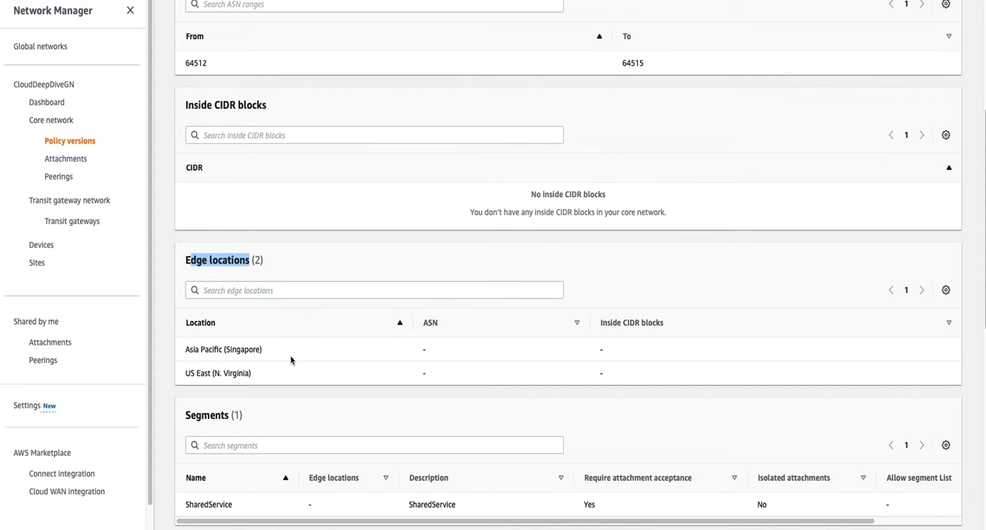
- Examine the segments, sharing, routes and attachment policies in the details of Policy version - 1
scroll(296, 389, "down", 1)
scroll(182, 378, "down", 1)
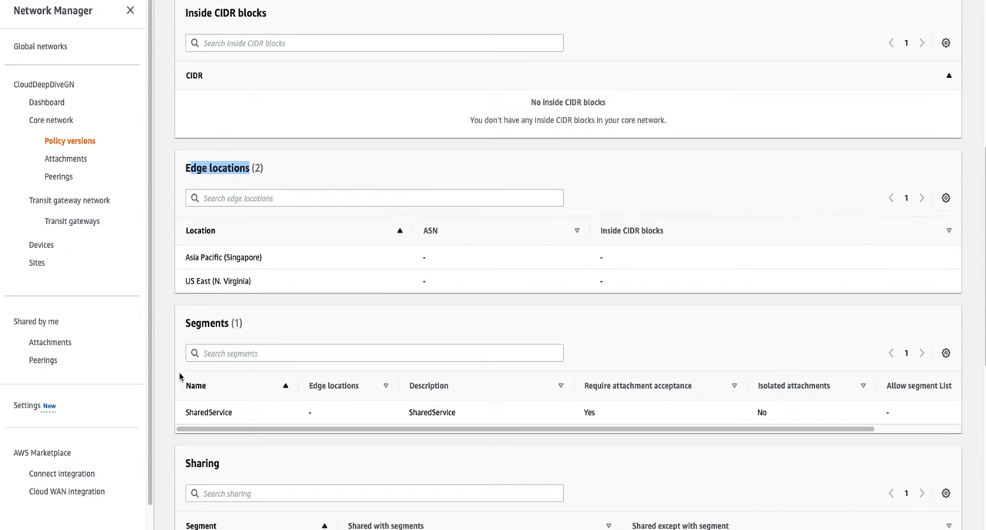
left_click_drag(188, 413, 228, 414)
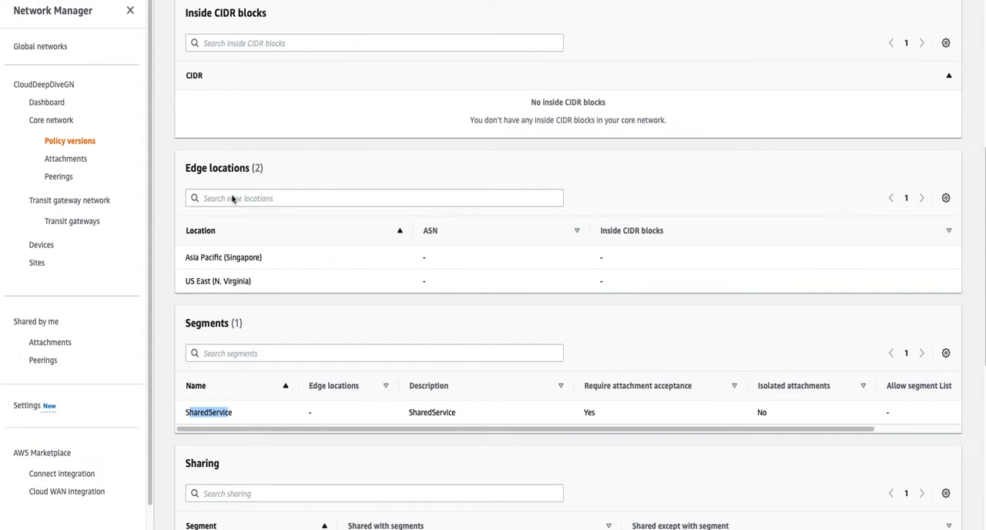
scroll(252, 409, "down", 3)
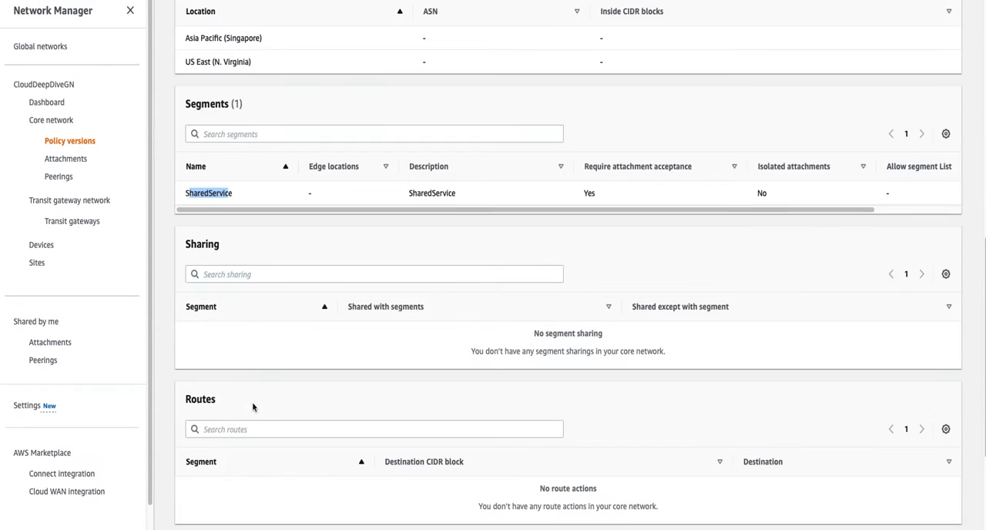
scroll(226, 445, "down", 2)
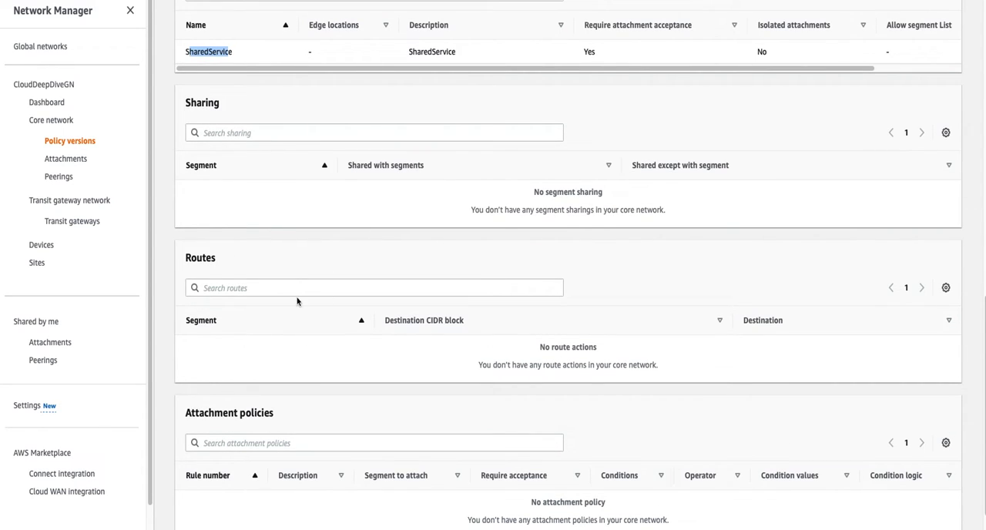
scroll(309, 330, "down", 1)
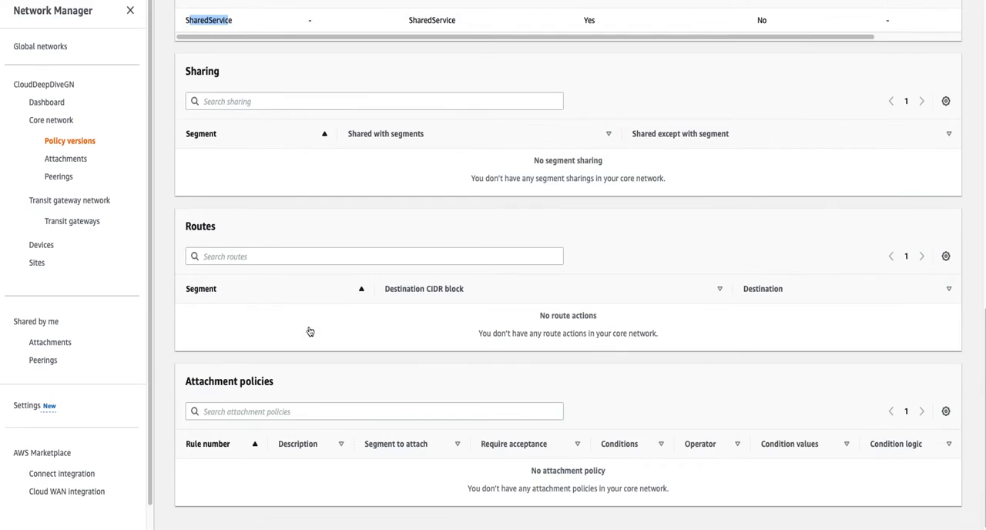
scroll(266, 431, "up", 4)
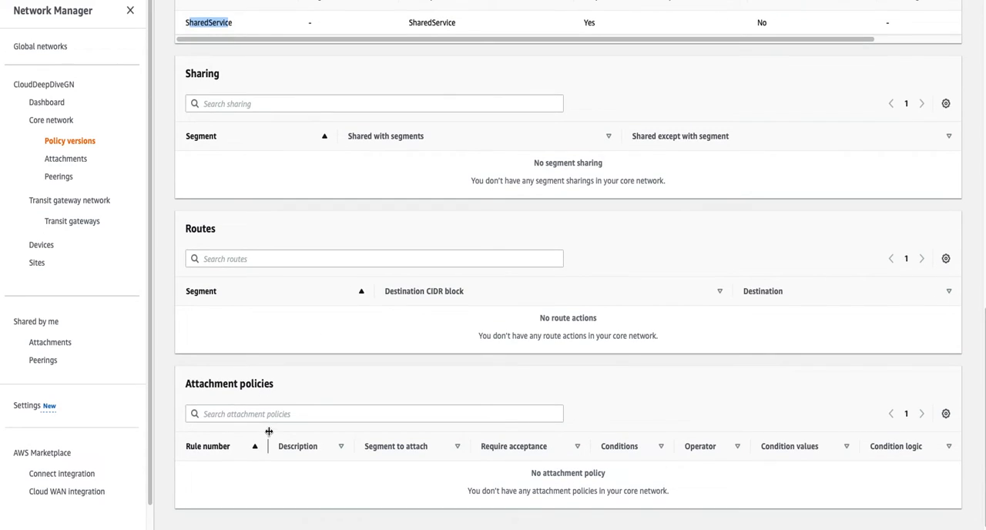
scroll(270, 435, "up", 6)
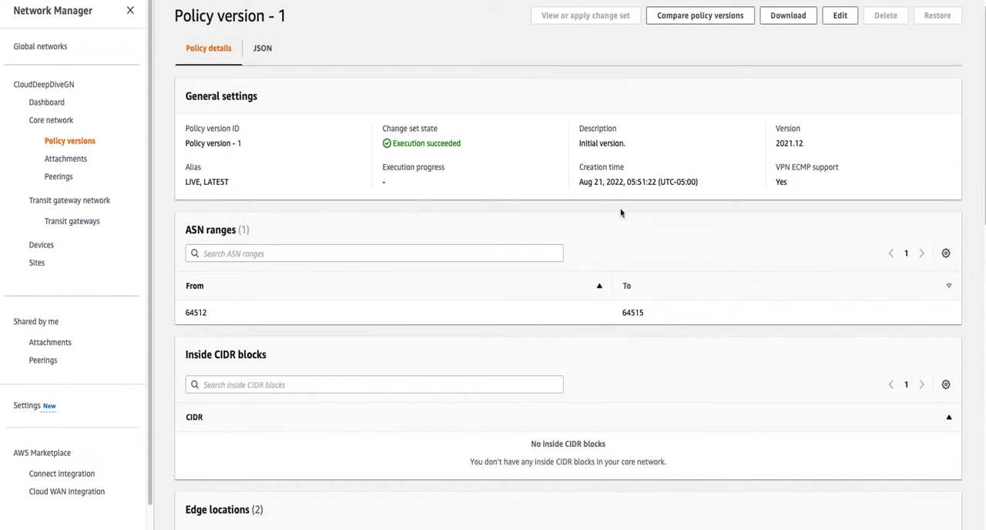
- Open Policy version - 1 for editing in the visual editor and review its network configuration
left_click(840, 17)
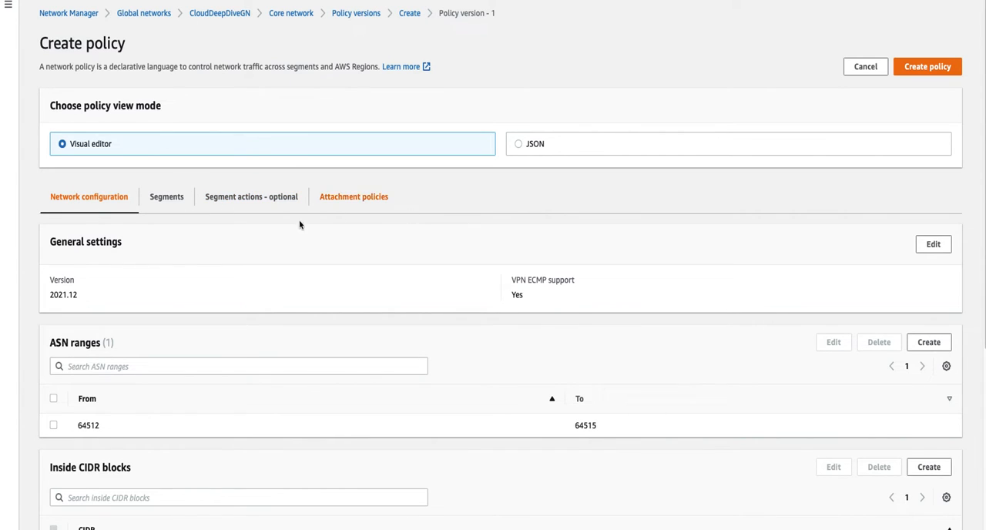
scroll(176, 386, "down", 5)
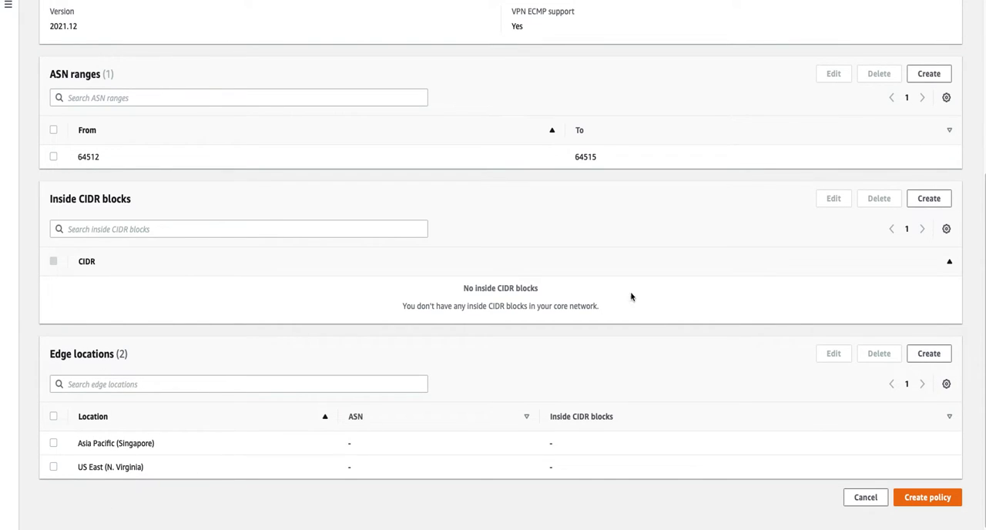
scroll(222, 192, "up", 1)
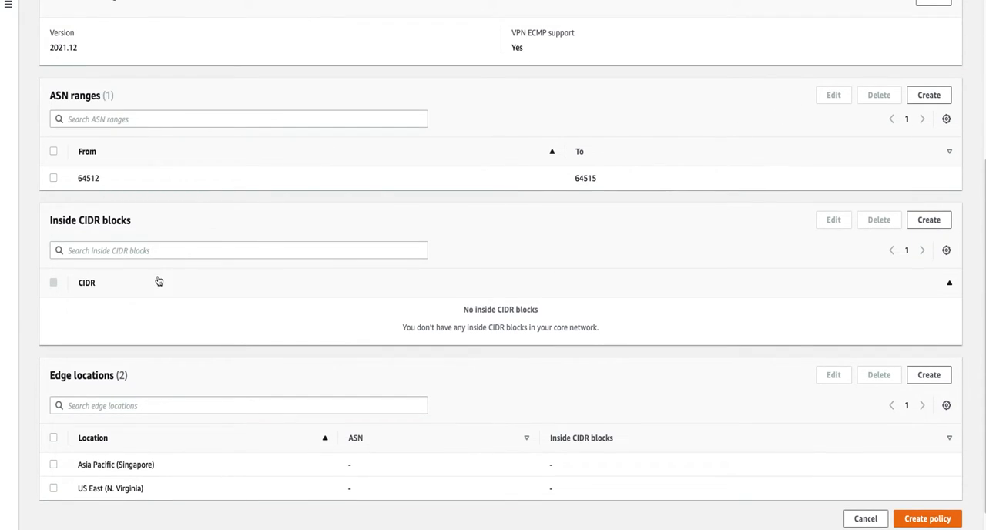
scroll(171, 348, "up", 5)
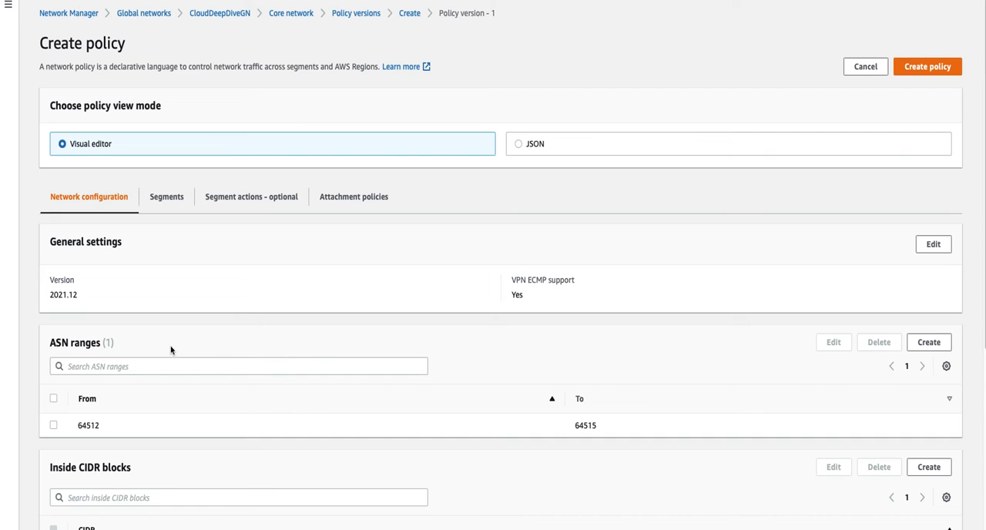
- Start a new segment in the policy and name it Development
left_click(165, 199)
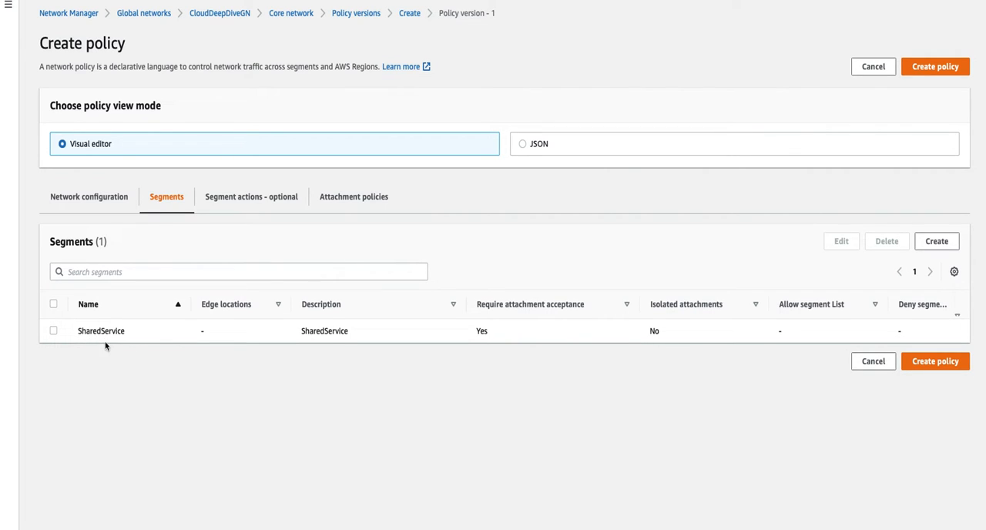
left_click(922, 243)
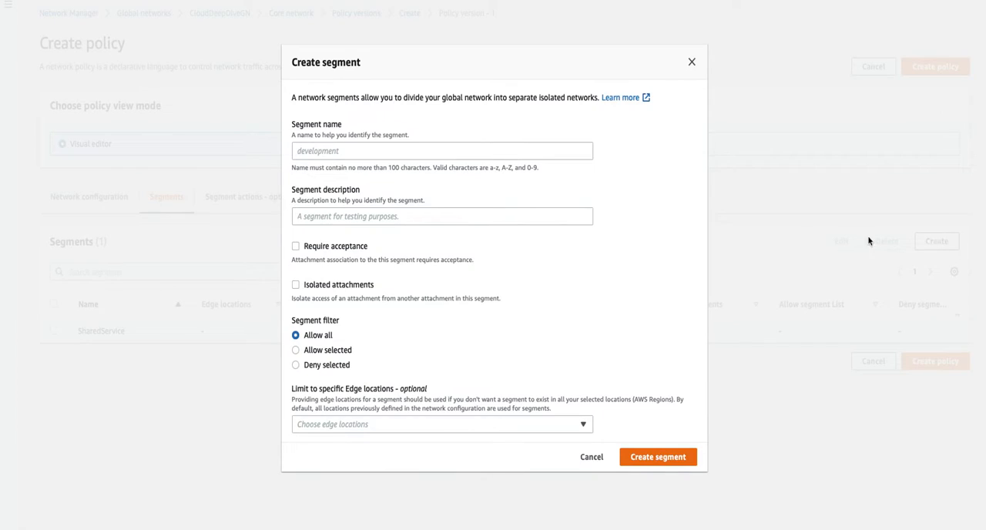
left_click(314, 150)
type("De")
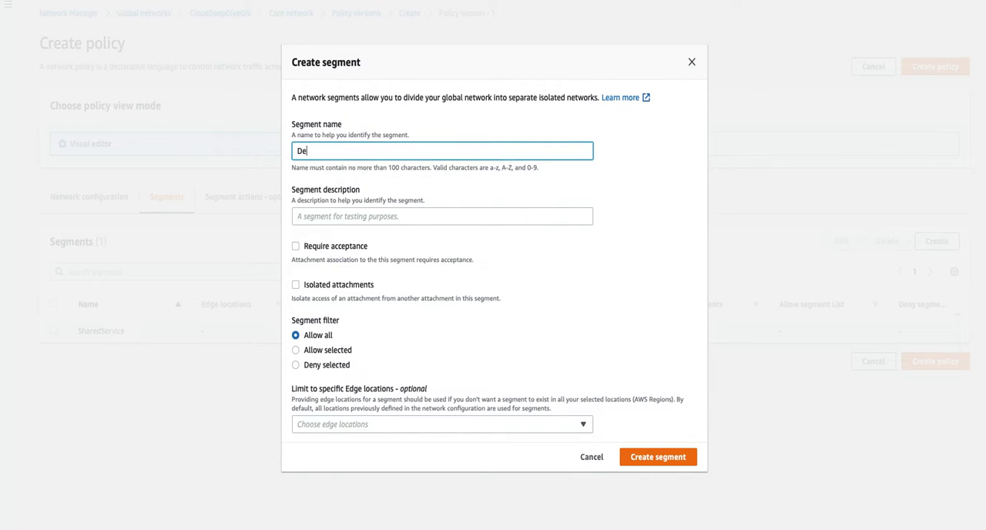
type("velopment")
left_click(543, 296)
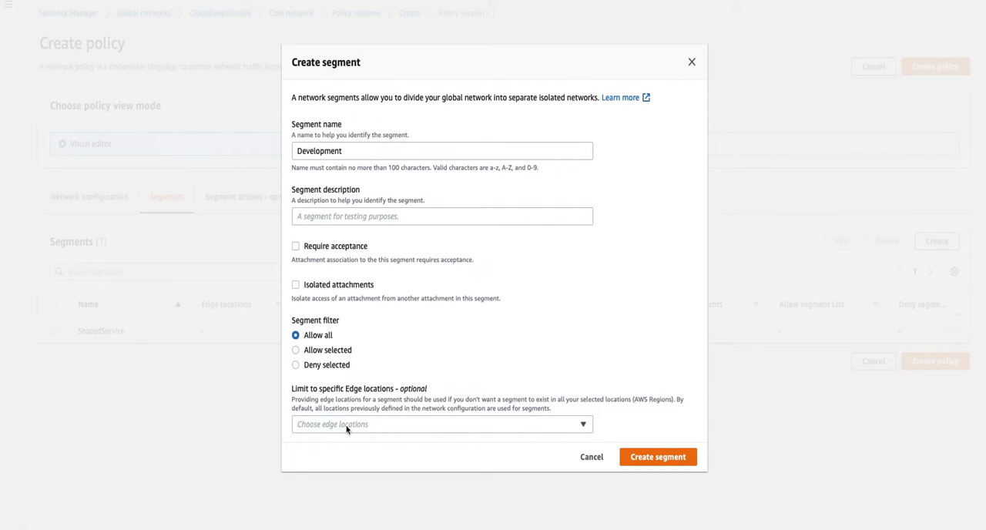
- Look through the edge location and segment filter options, keep the filter at Allow all, and create the Development segment
left_click(390, 428)
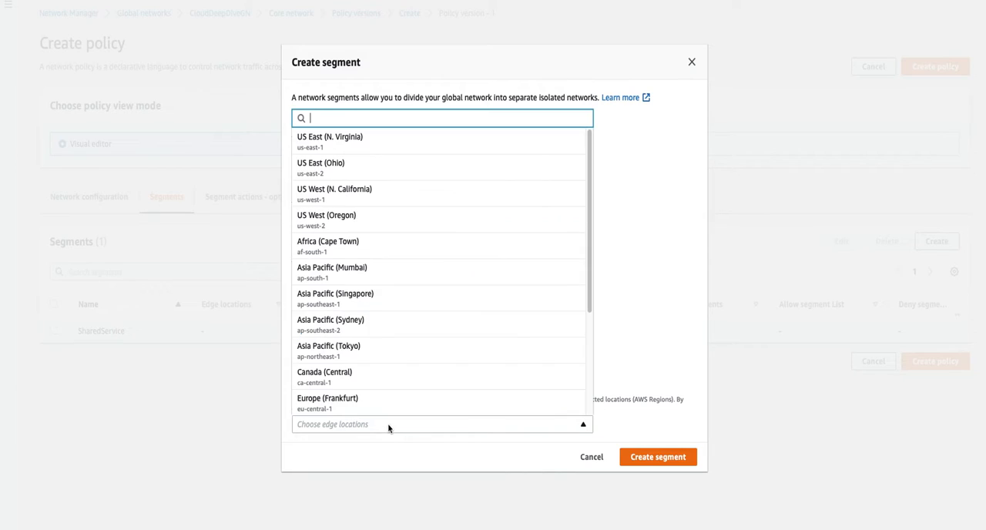
left_click(627, 295)
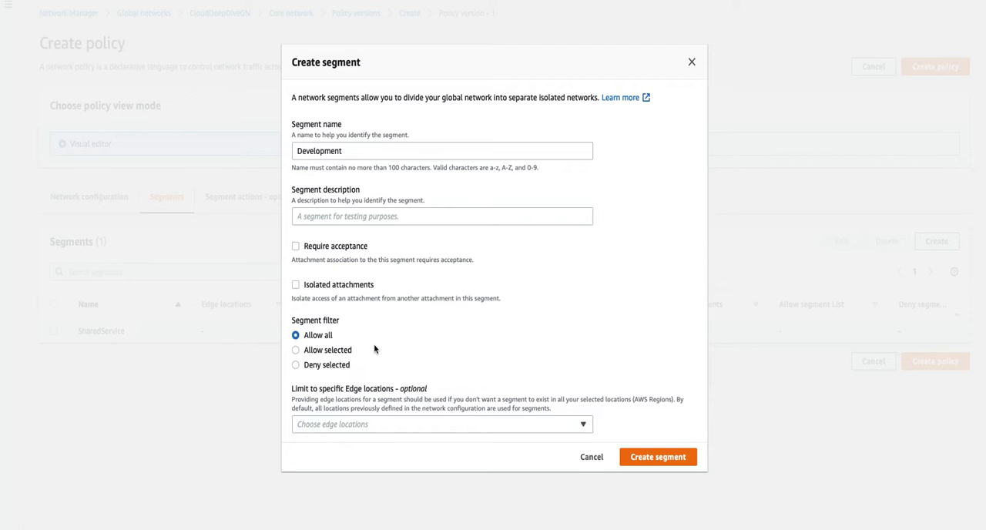
left_click(295, 365)
left_click(324, 447)
left_click(318, 328)
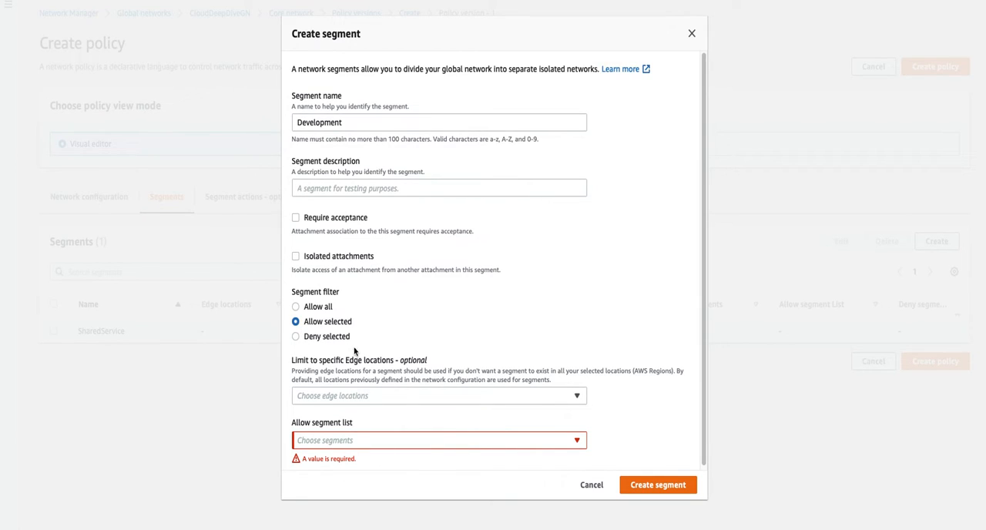
left_click(312, 312)
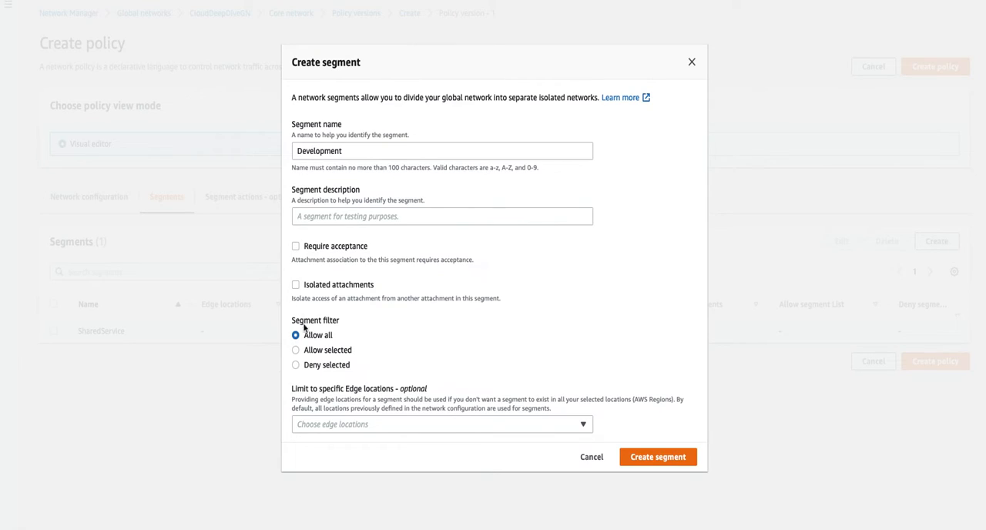
left_click(657, 459)
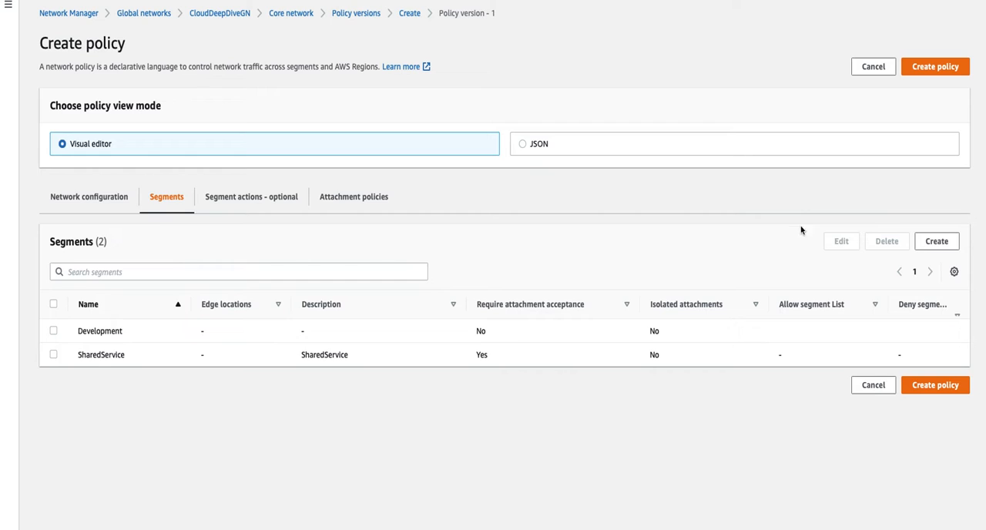
- Create a second new segment named Production that requires acceptance and has isolated attachments
left_click(947, 243)
left_click(363, 153)
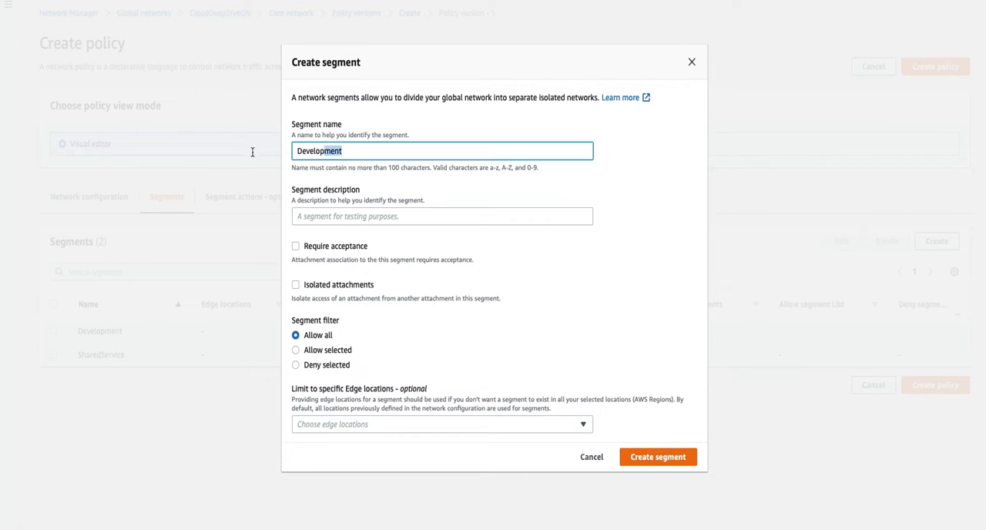
key("ctrl+a")
type("Production")
left_click(296, 247)
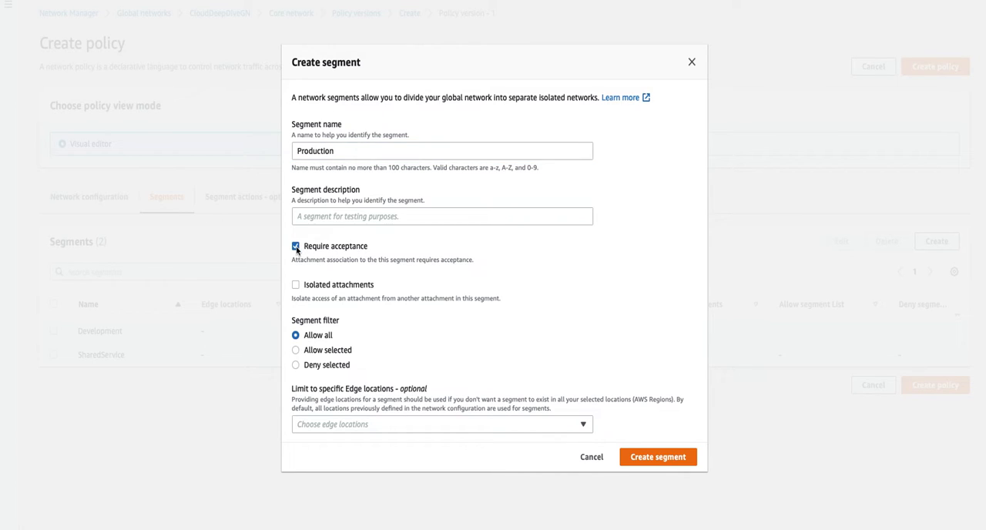
left_click(296, 286)
left_click(653, 462)
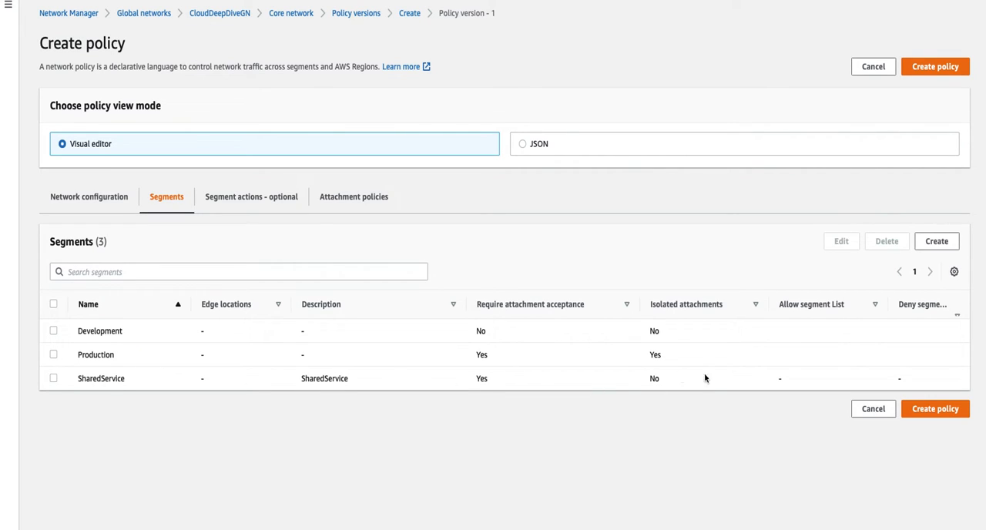
- Create the policy with the added segments and open the change set of Policy version - 2
left_click(934, 414)
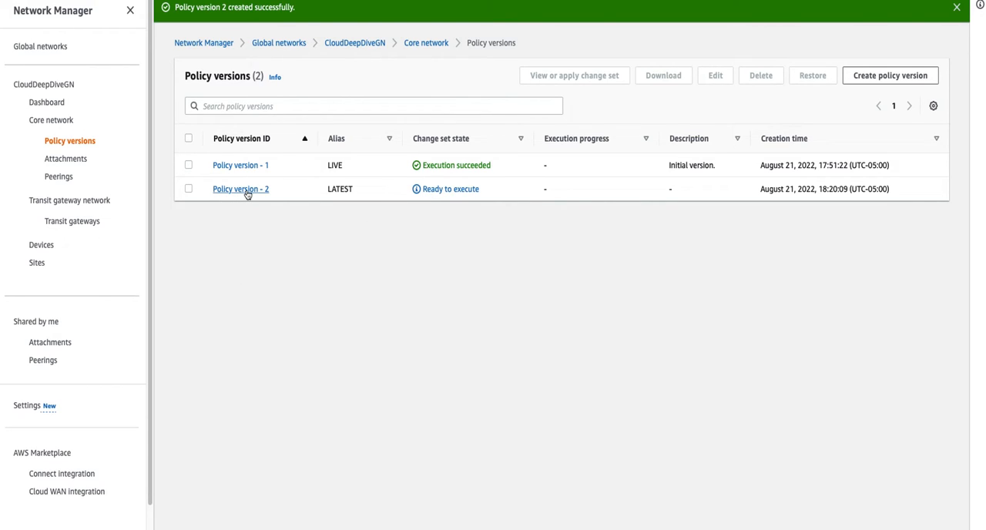
left_click(189, 189)
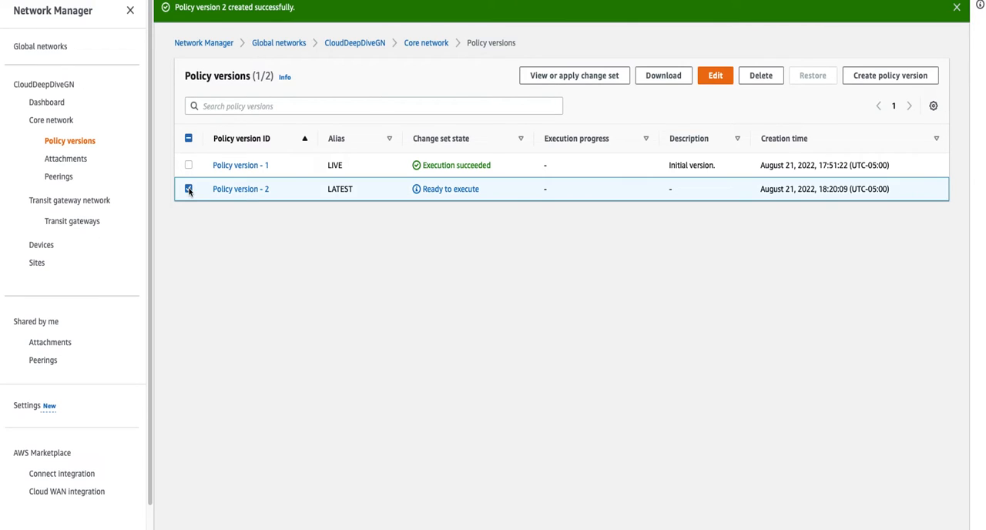
left_click(585, 77)
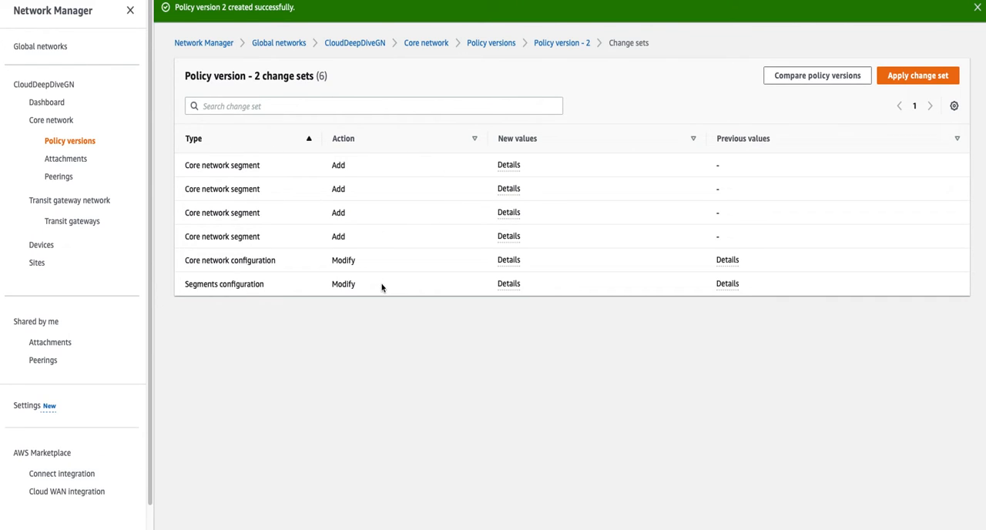
- Check the new values of the core network configuration change and apply the Policy version - 2 change set
left_click(514, 261)
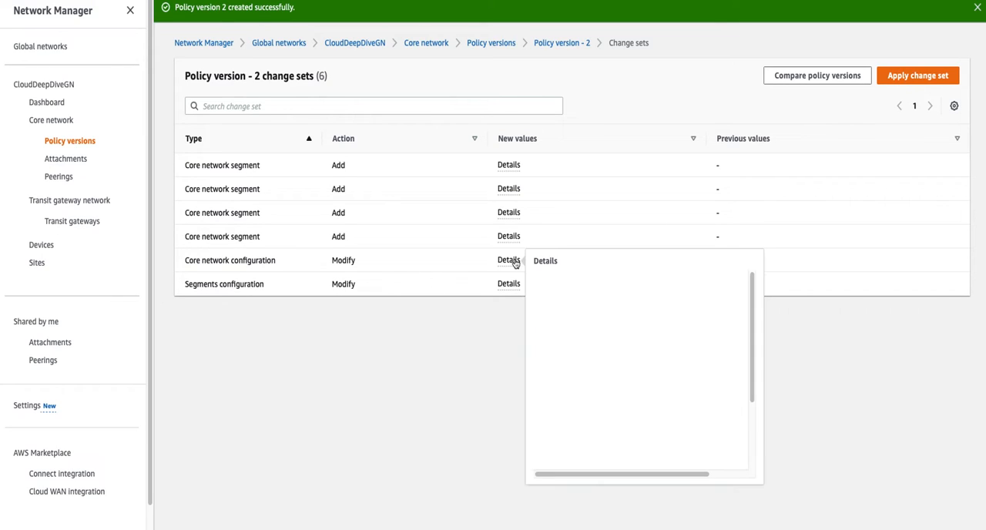
left_click(493, 354)
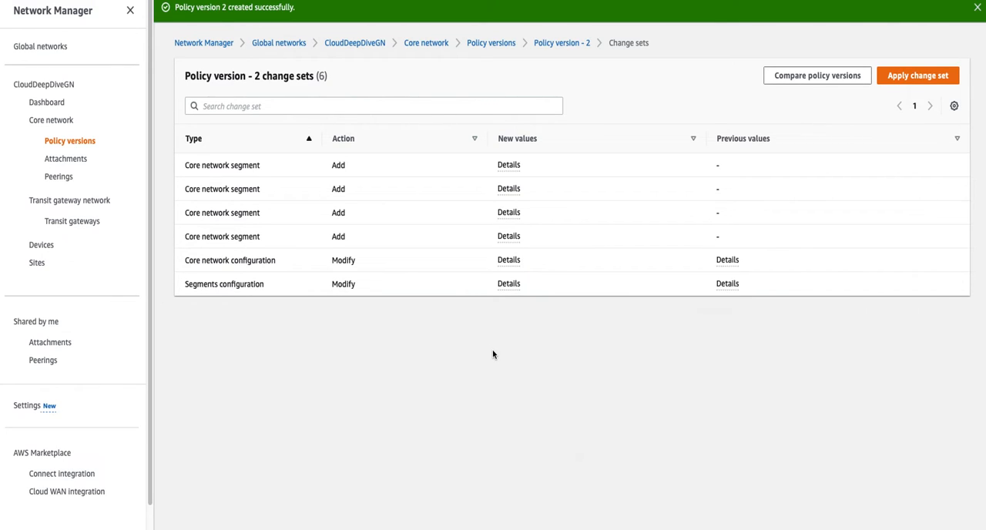
left_click(910, 80)
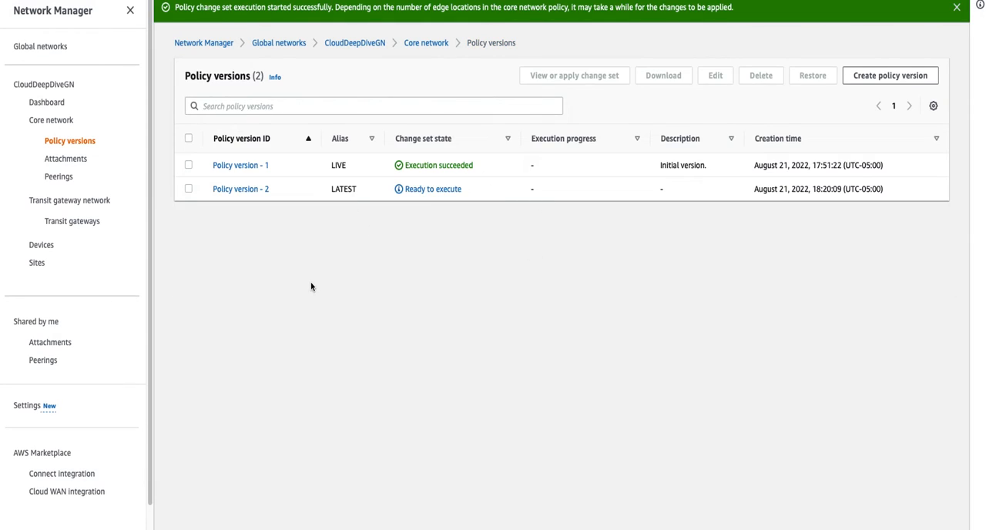
- Open Policy version - 2 and examine its execution progress and the edge locations and segments in its JSON
left_click(260, 192)
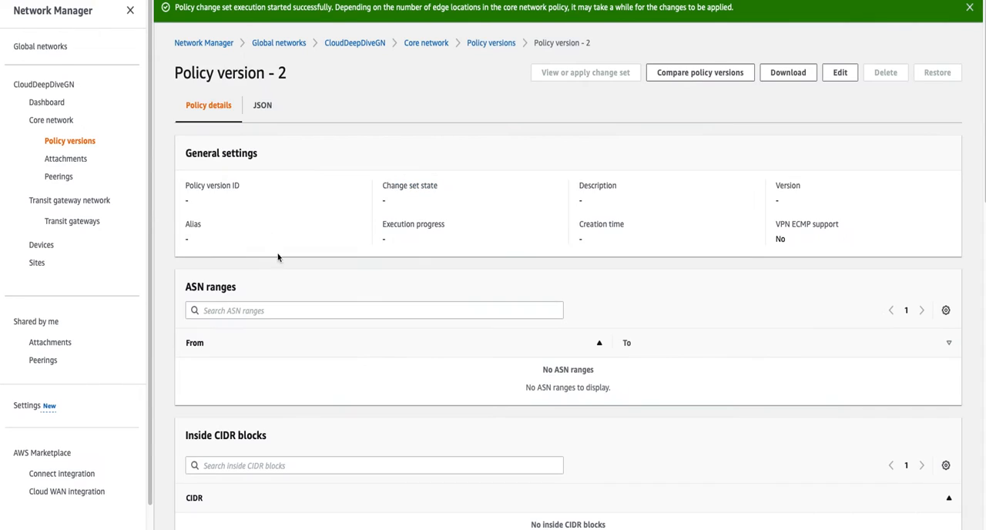
left_click(330, 109)
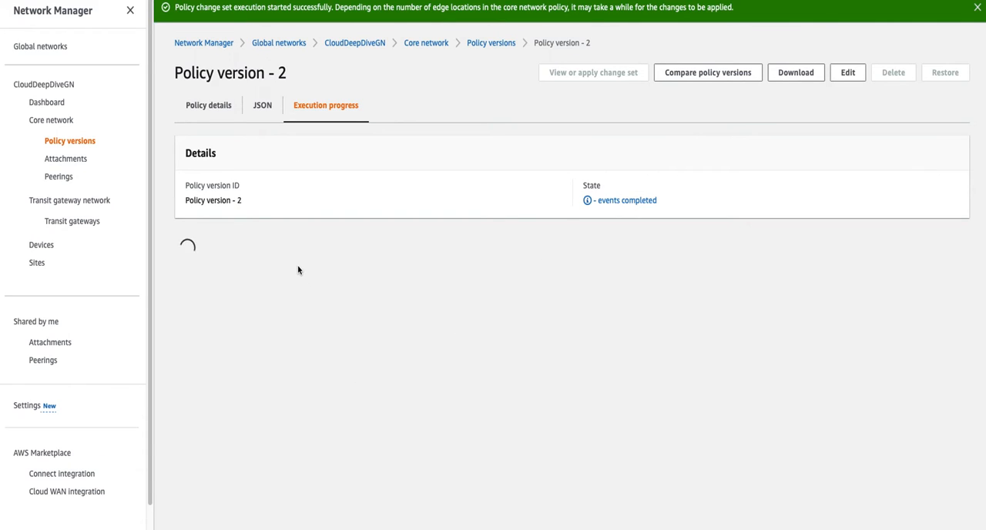
left_click(266, 113)
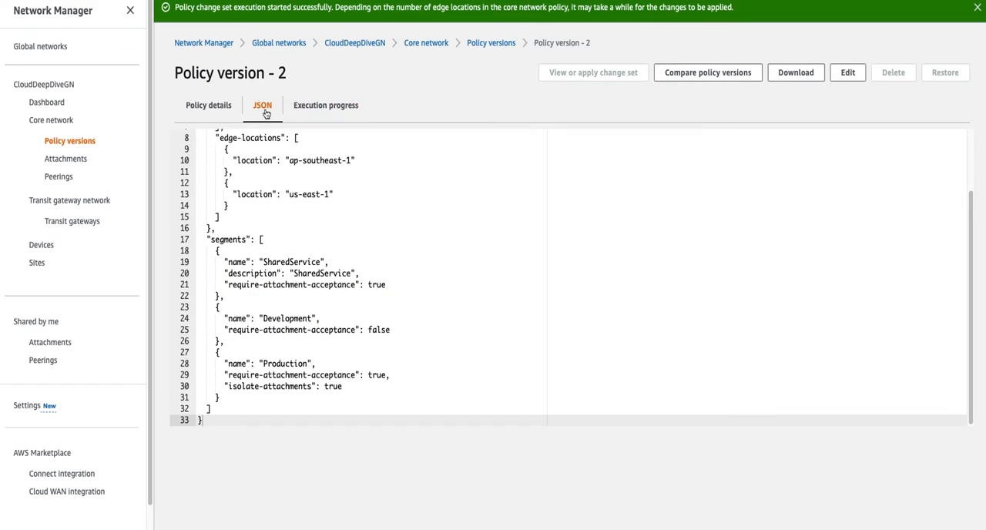
left_click(301, 305)
scroll(300, 312, "up", 2)
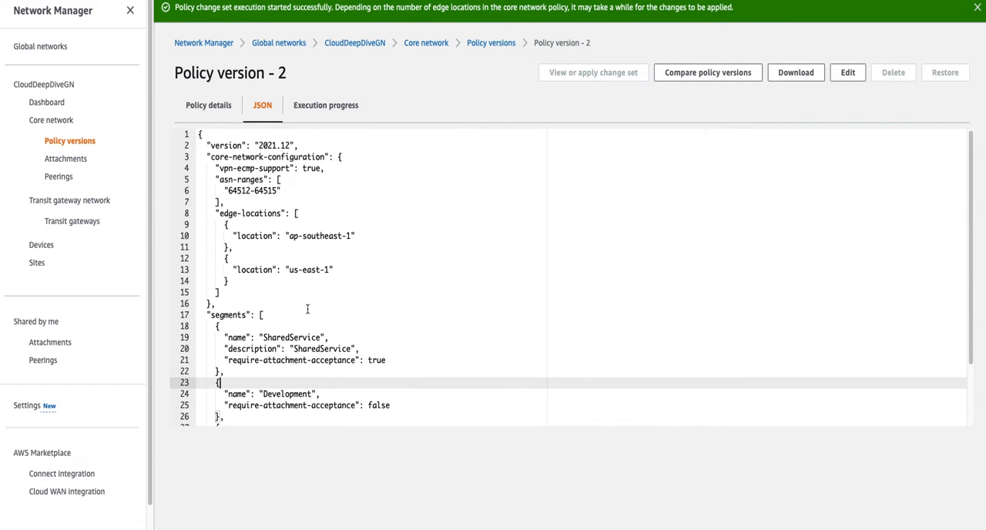
scroll(311, 308, "down", 1)
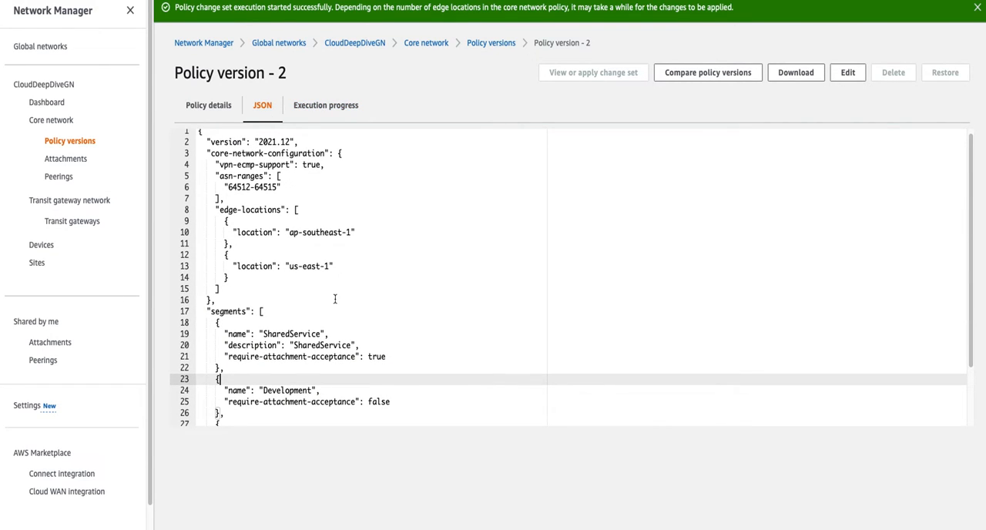
scroll(335, 300, "down", 3)
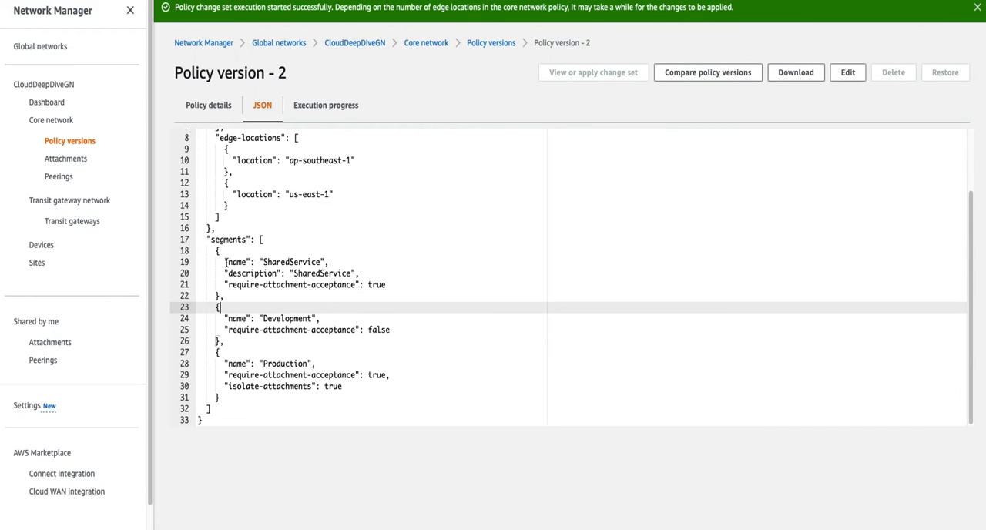
left_click_drag(221, 262, 385, 284)
left_click_drag(227, 318, 309, 318)
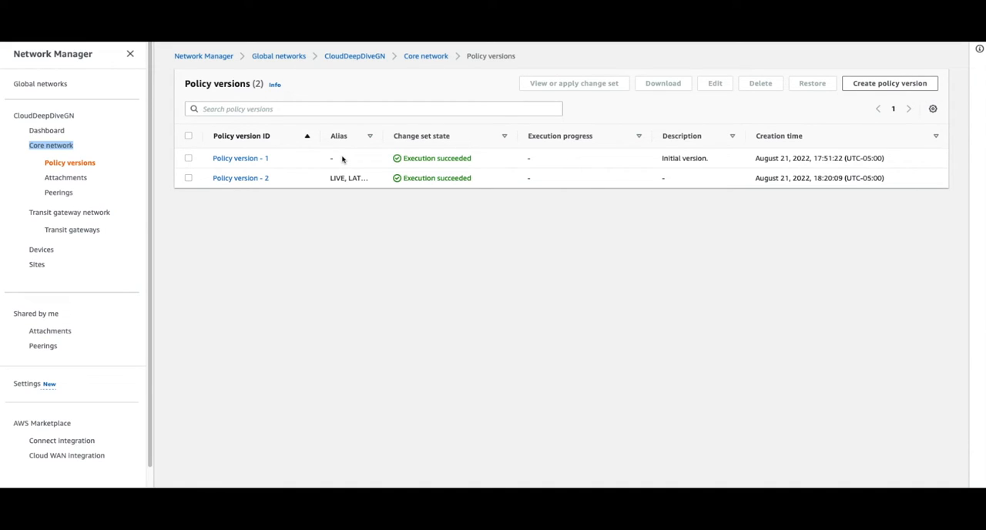
left_click(188, 158)
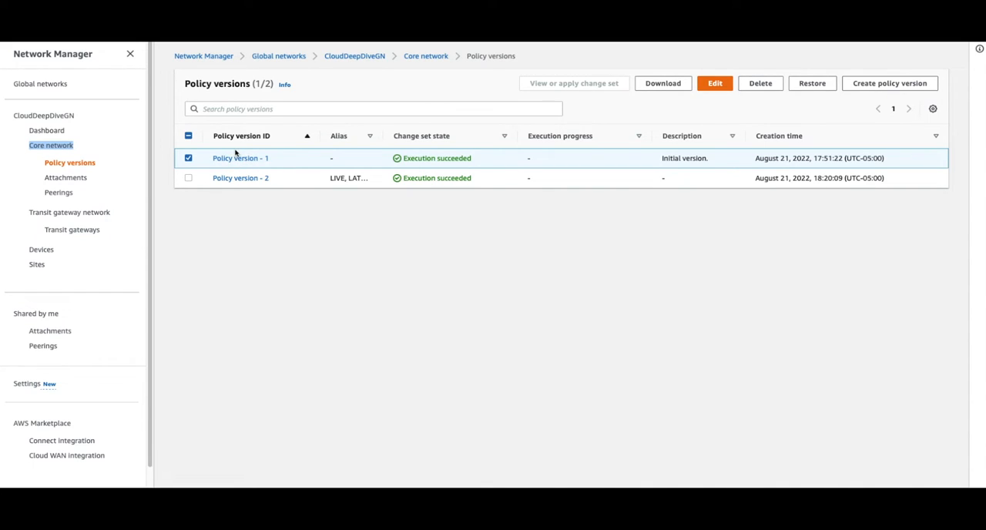
left_click(188, 159)
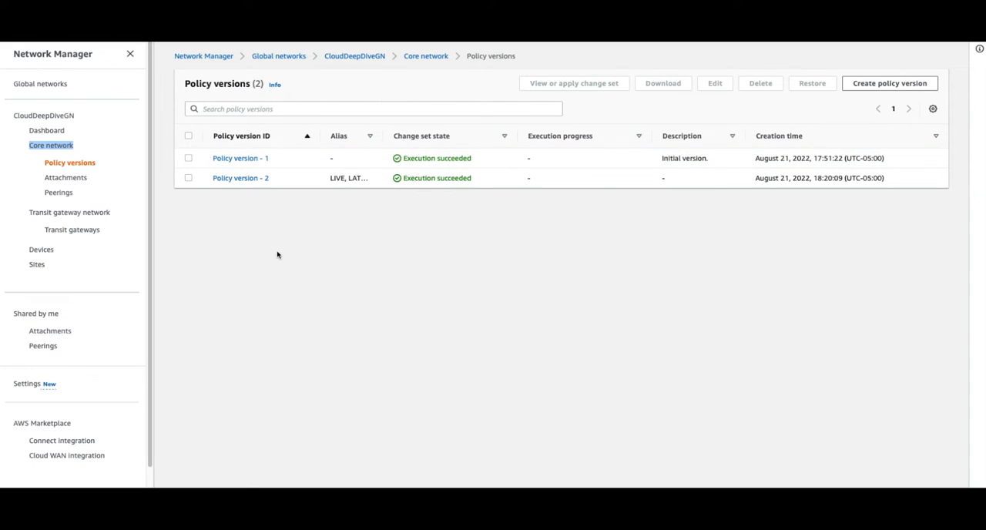
left_click(441, 276)
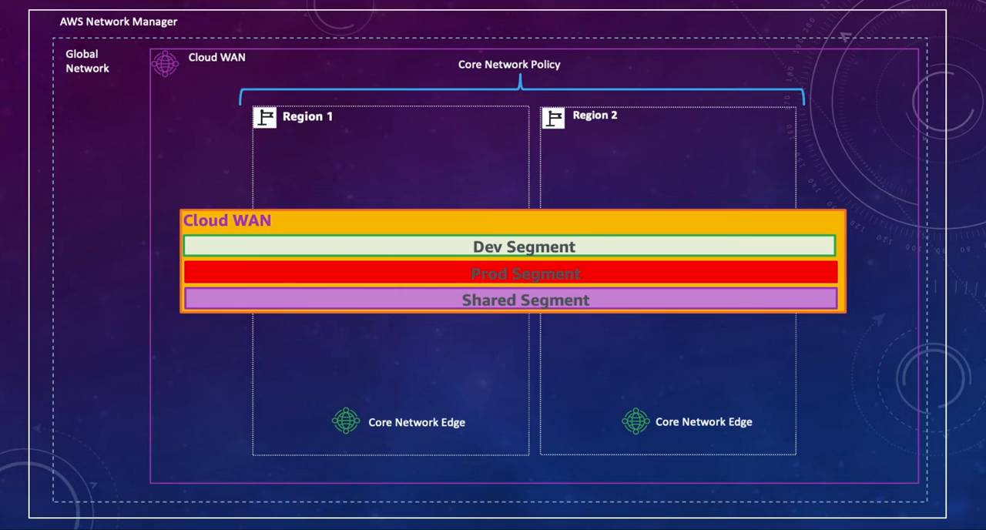
key("Right")
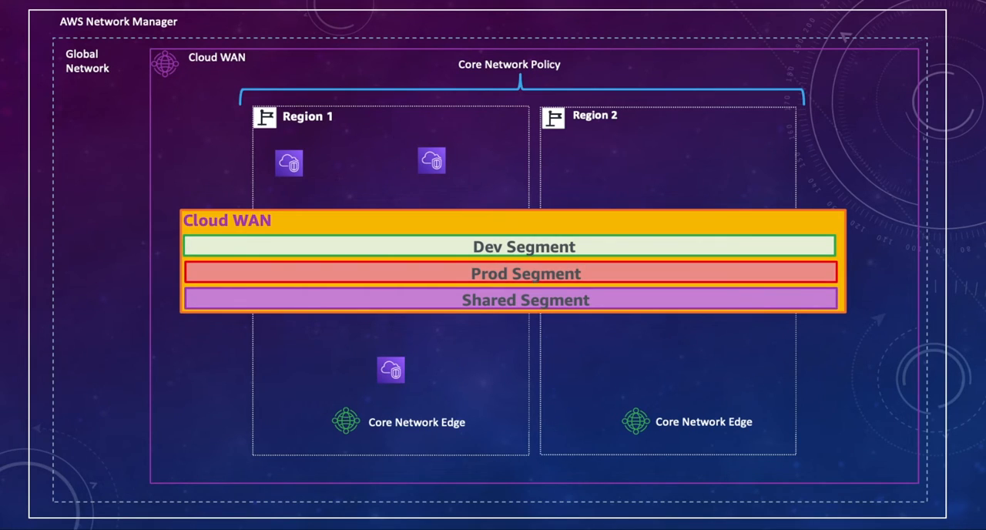
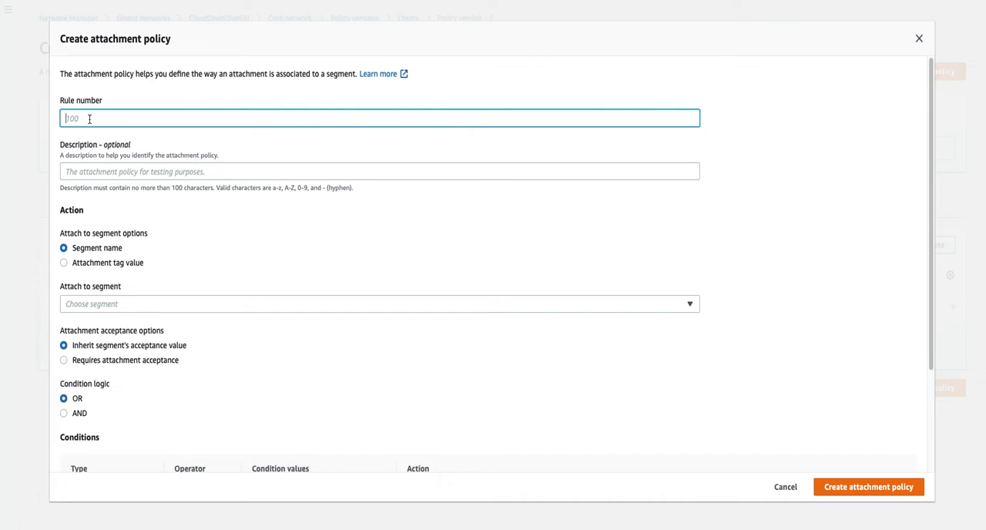
- Give the attachment policy rule number 100 and attach to segments by the attachment tag value Environment
type("100")
scroll(146, 353, "down", 2)
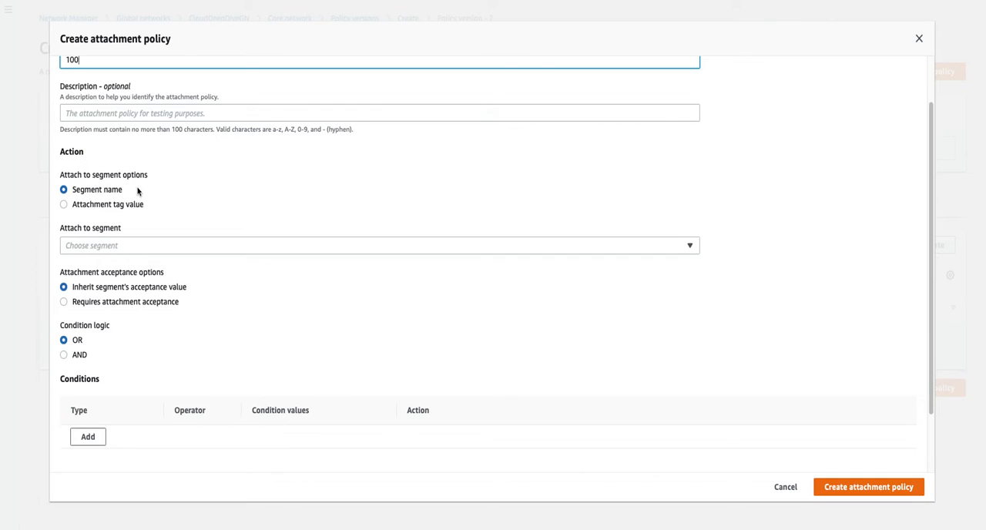
left_click(117, 247)
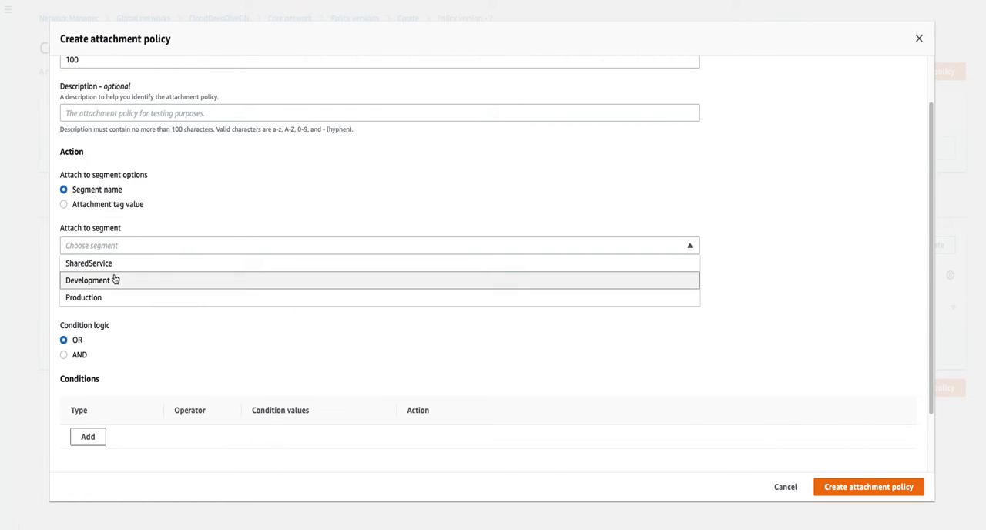
left_click(116, 281)
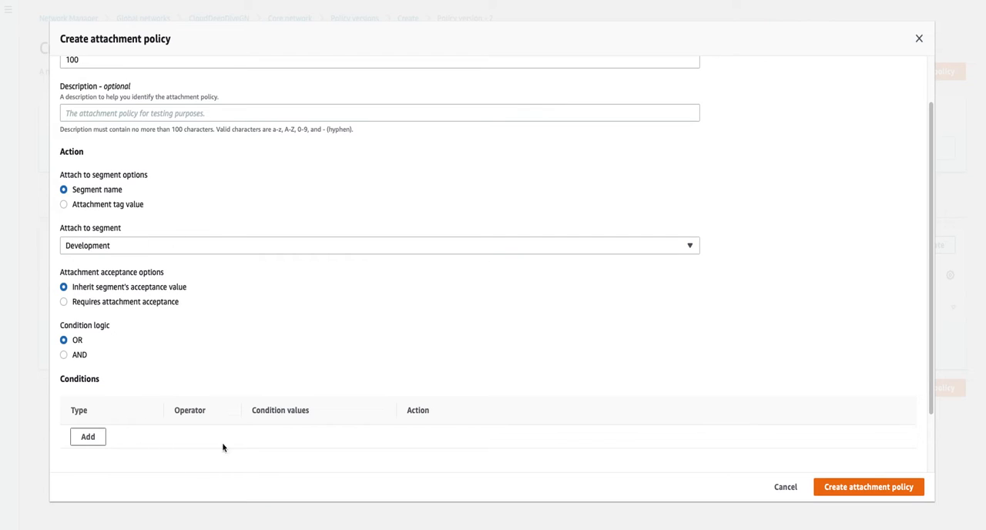
left_click(109, 205)
left_click(120, 247)
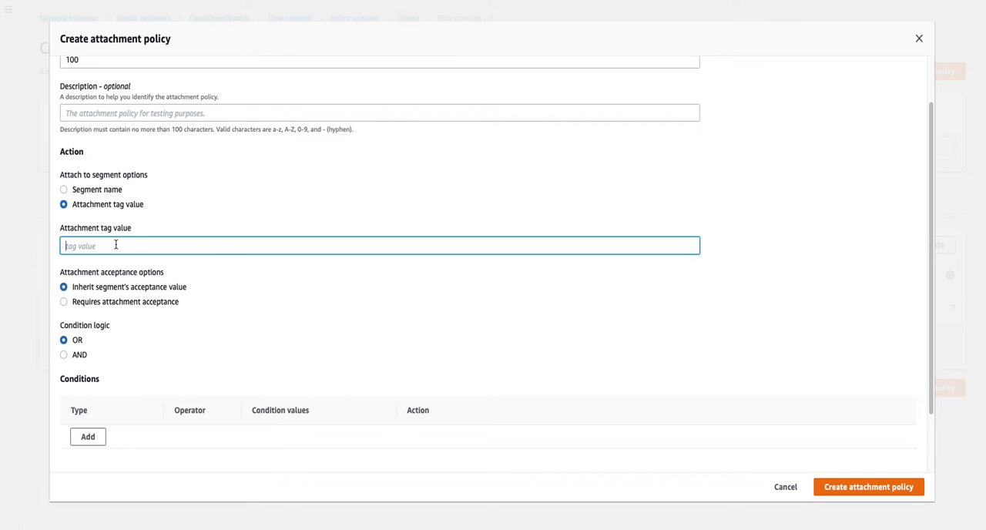
type("Enviornment")
right_click(98, 247)
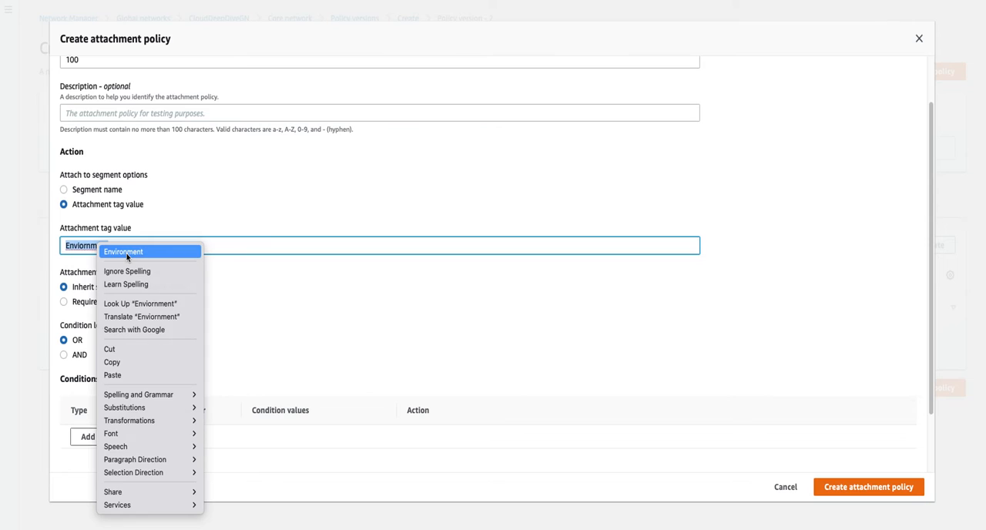
left_click(126, 254)
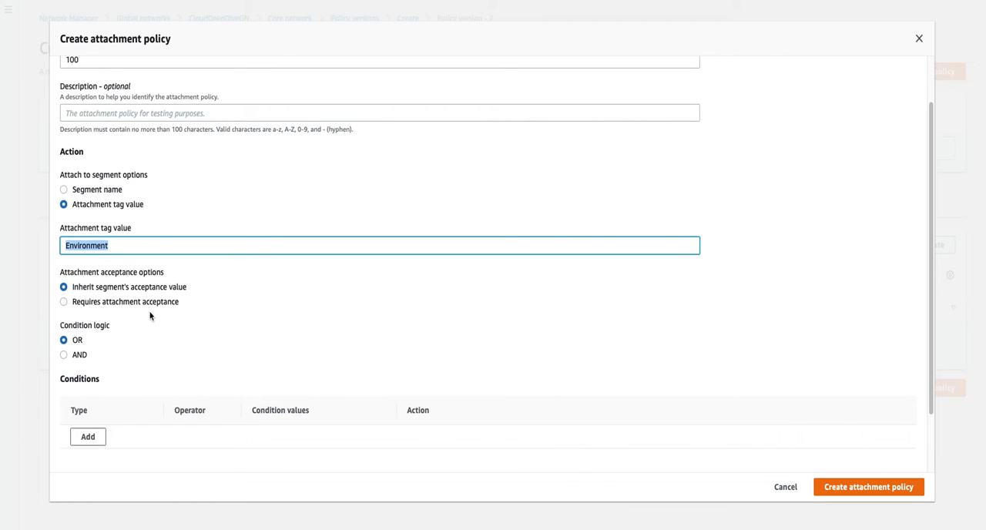
- Add two conditions to the attachment policy and set the first one's type to Tag value
scroll(118, 375, "down", 1)
scroll(118, 374, "down", 3)
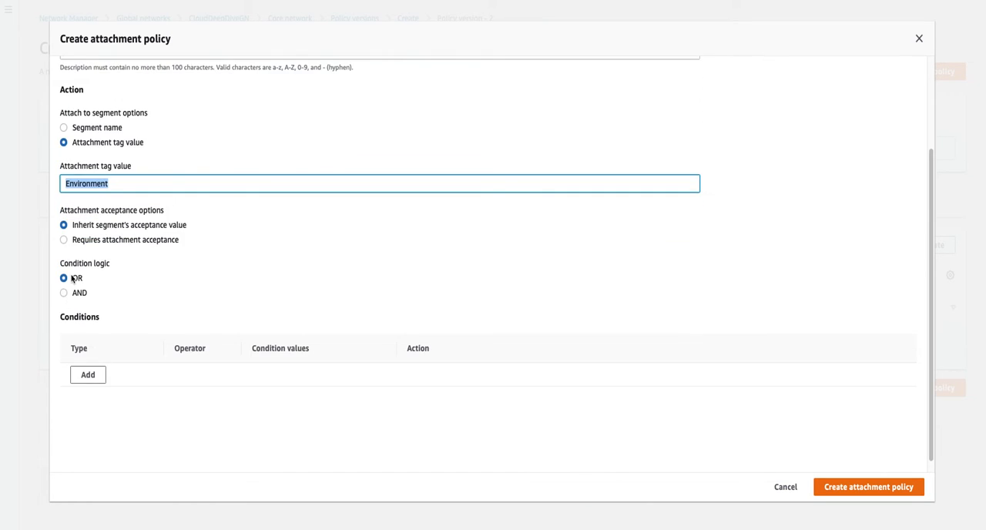
left_click(88, 377)
left_click(92, 402)
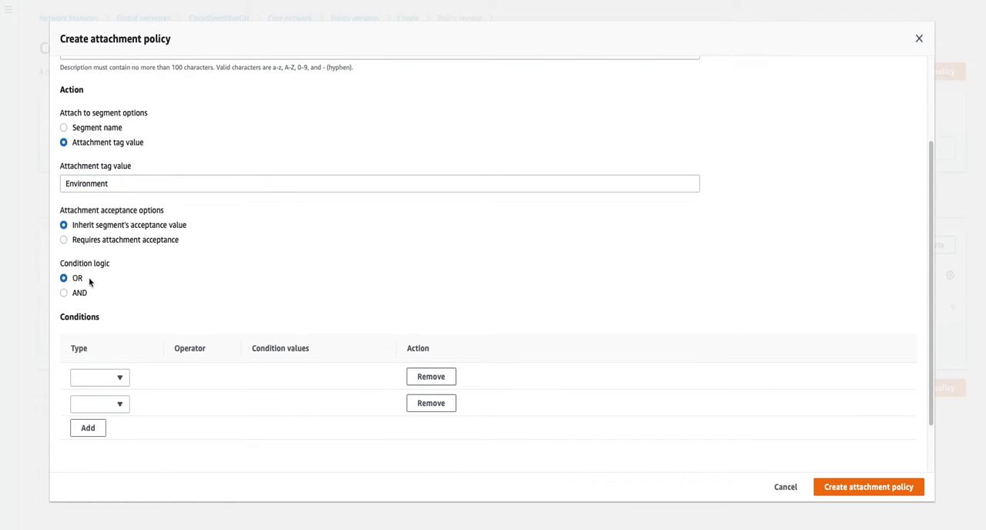
left_click(120, 378)
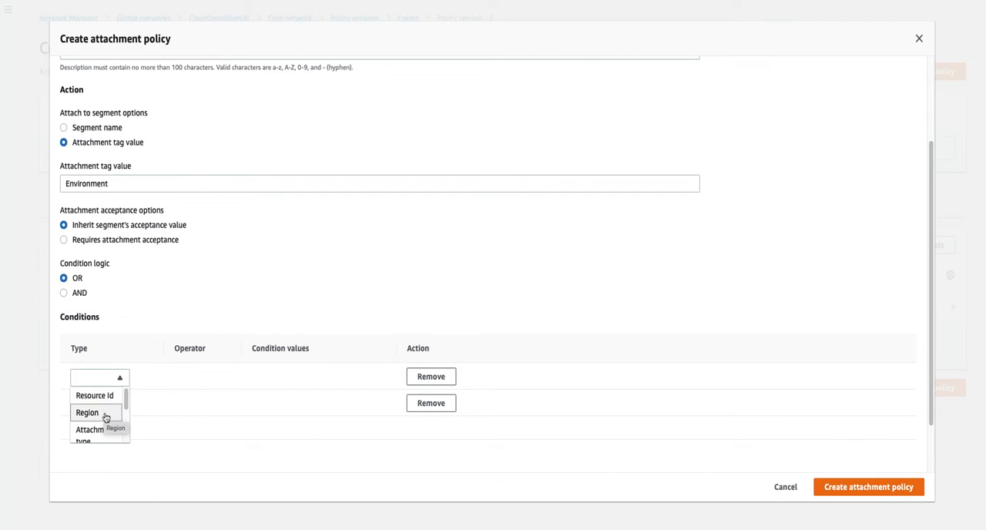
scroll(104, 415, "down", 1)
scroll(106, 417, "down", 3)
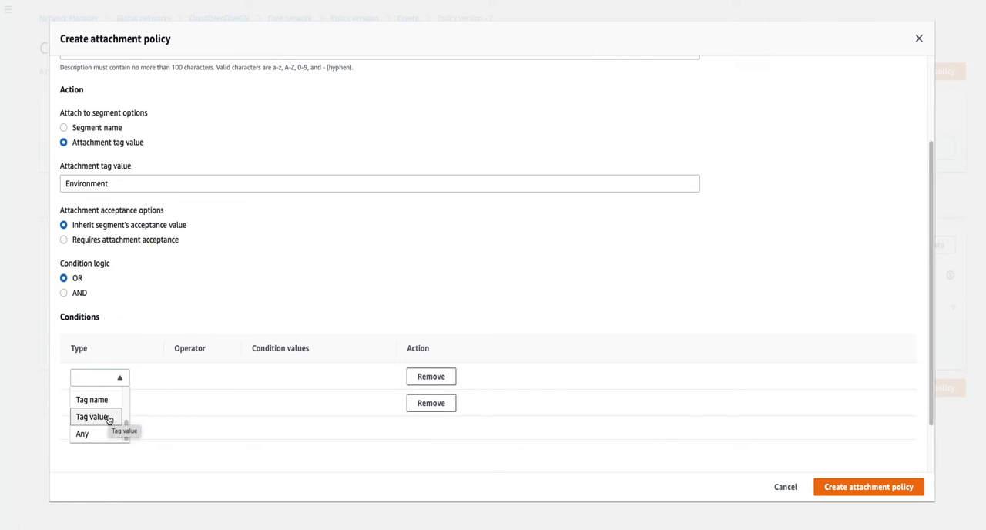
left_click(108, 419)
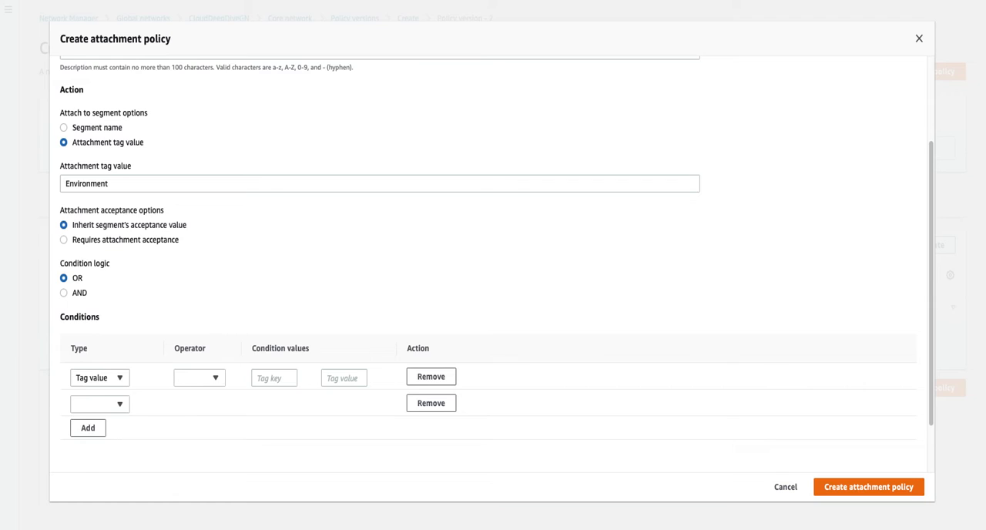
- Add a single condition of type Any to attachment policy rule 100
scroll(493, 262, "up", 3)
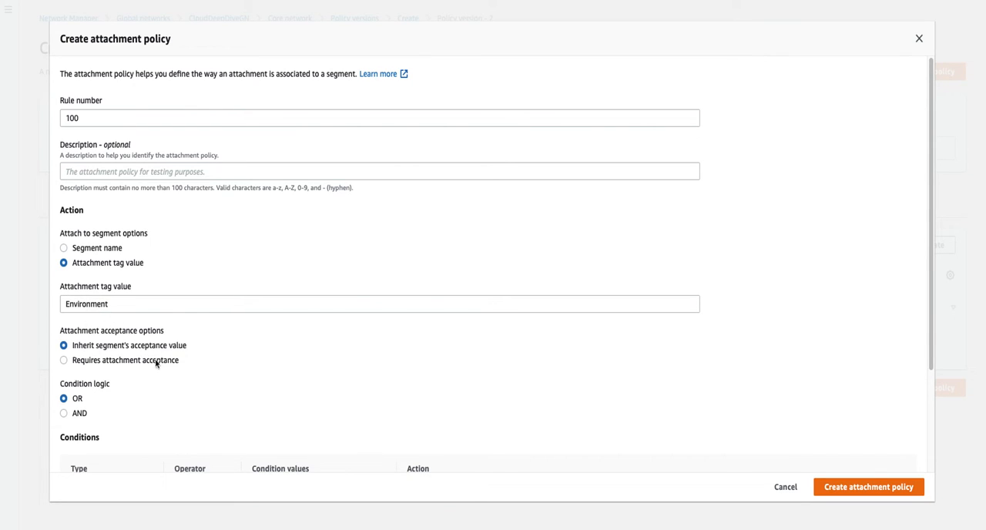
scroll(202, 372, "down", 3)
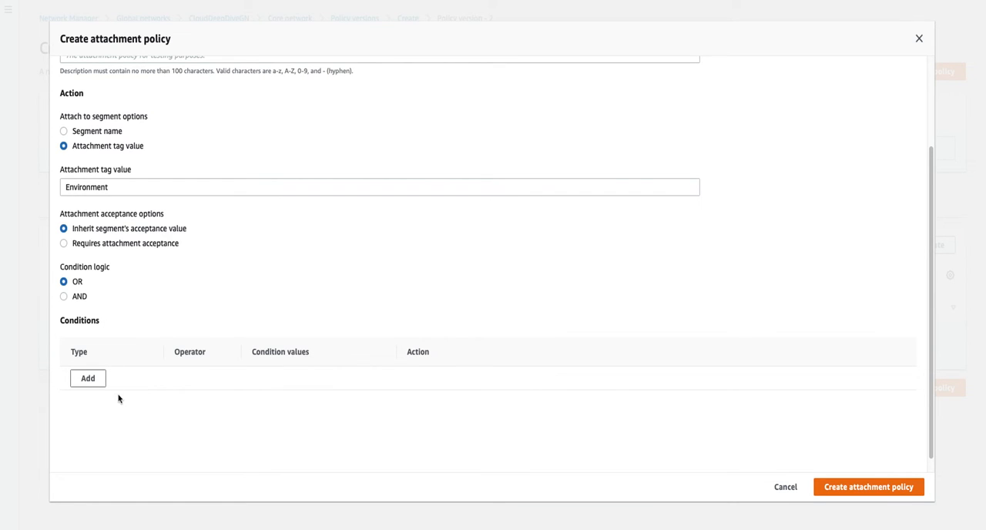
left_click(89, 381)
left_click(89, 380)
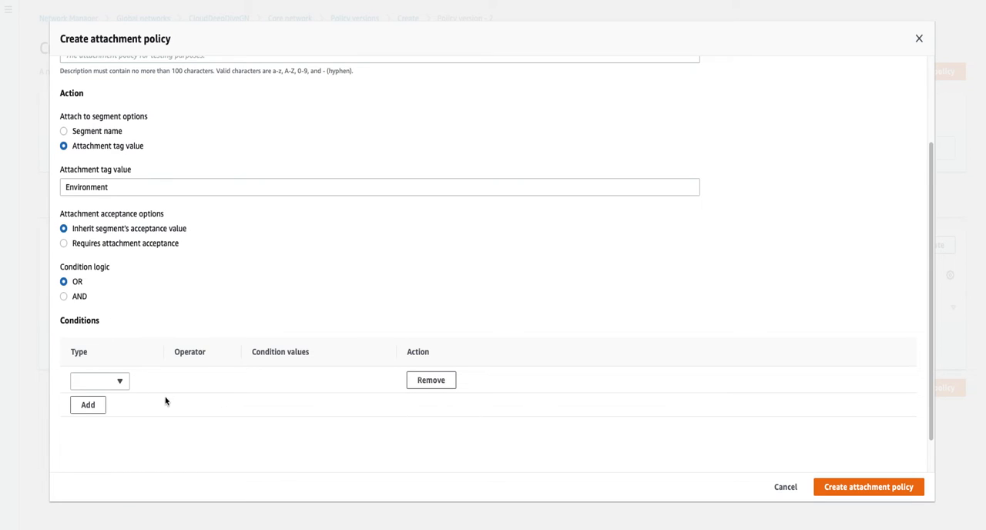
left_click(120, 382)
scroll(91, 439, "down", 3)
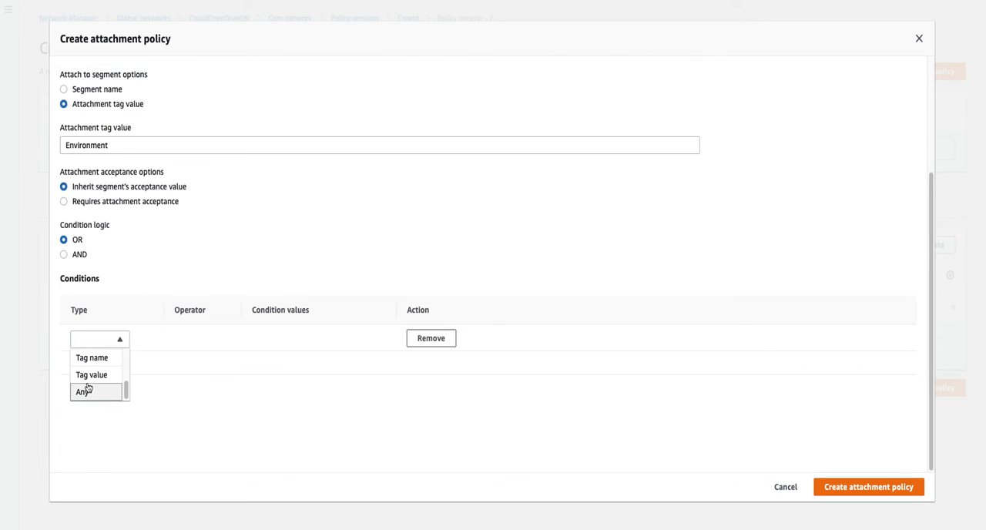
left_click(91, 393)
scroll(137, 341, "up", 1)
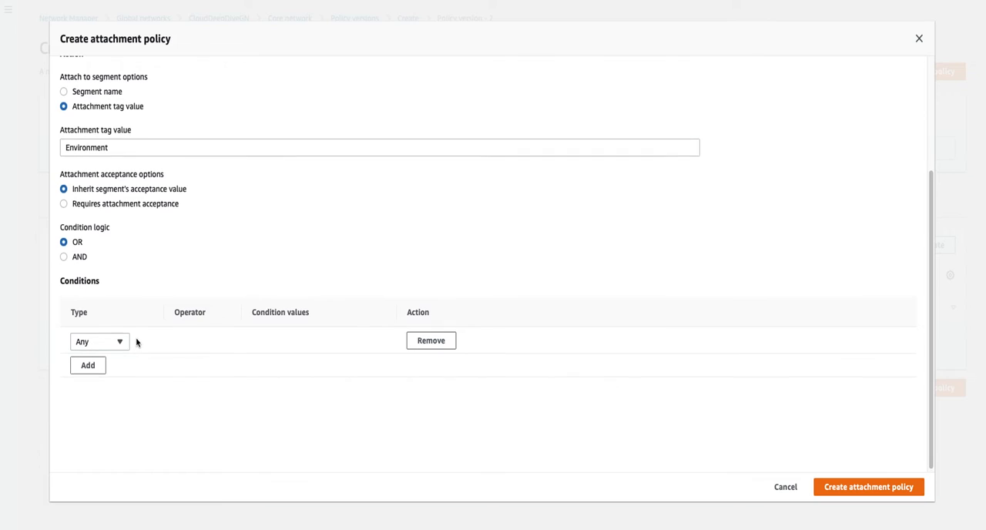
- Create the attachment policy and create the new core network policy version containing it
scroll(239, 344, "up", 2)
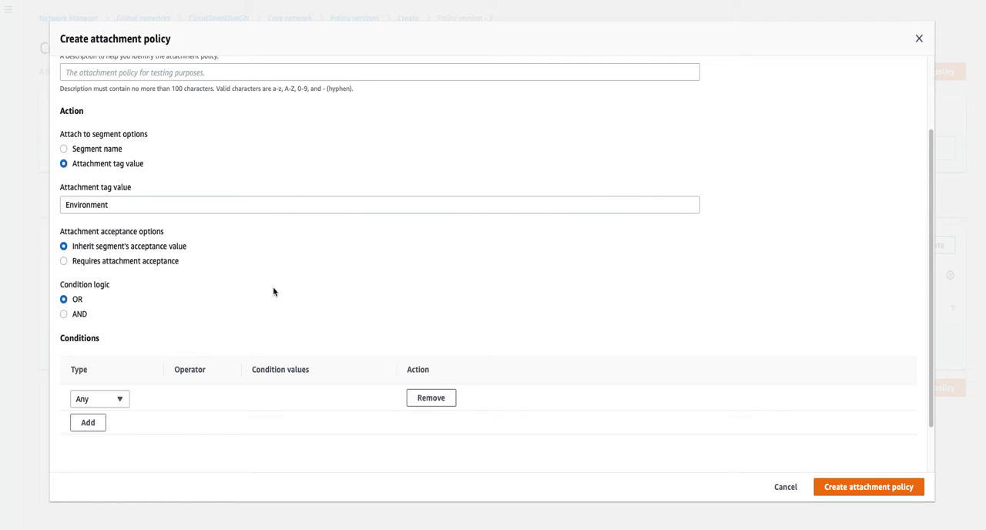
scroll(597, 389, "down", 1)
left_click(857, 487)
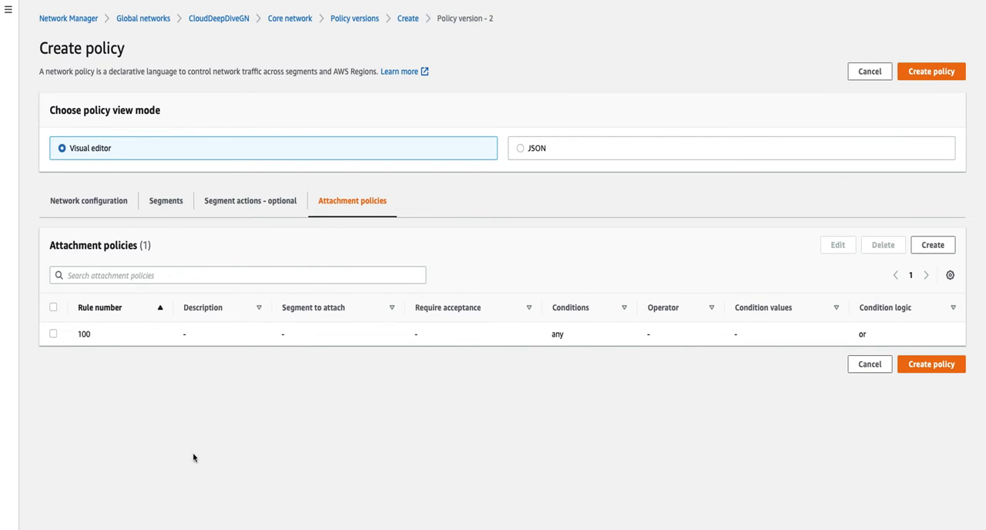
left_click(934, 368)
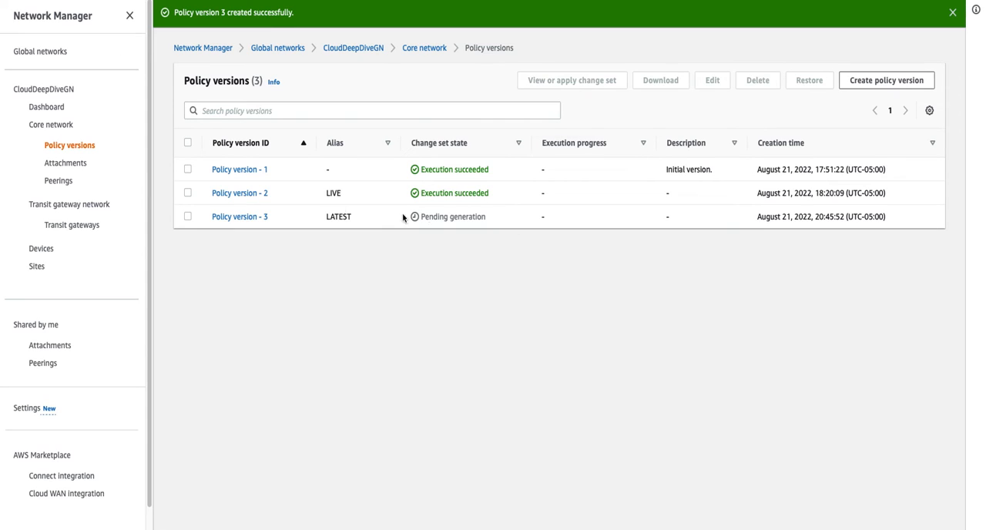
- Open the core network's Attachments page in a new tab and start an attachment at the Asia Pacific (Singapore) edge location
right_click(85, 164)
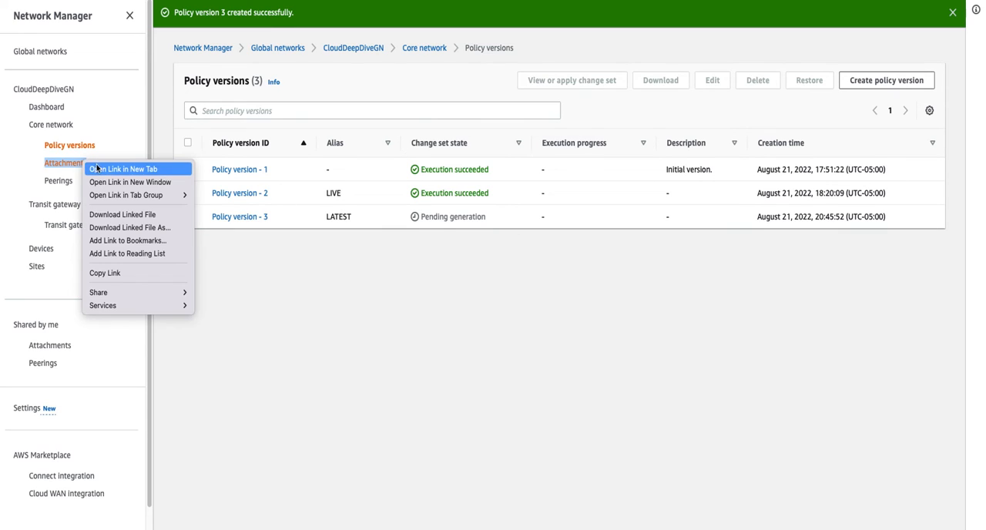
left_click(116, 168)
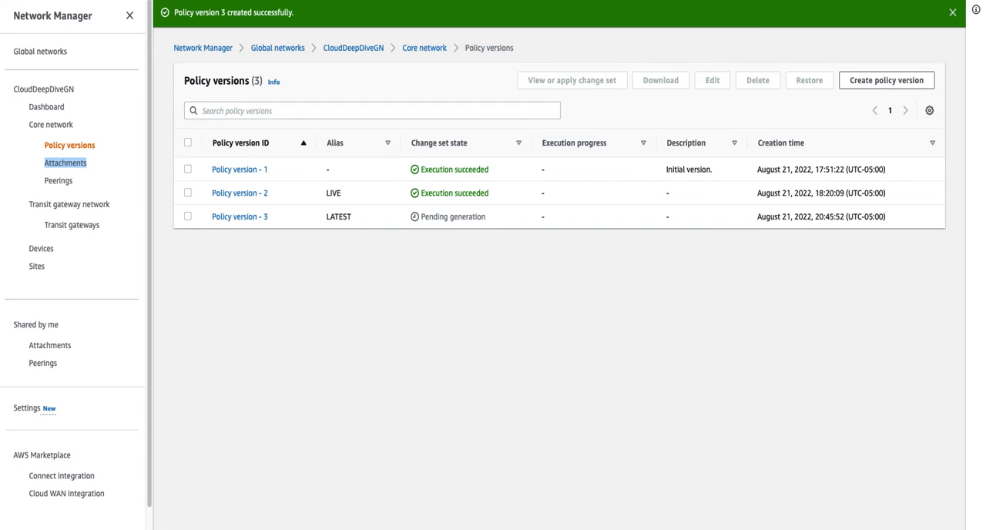
left_click(154, 1)
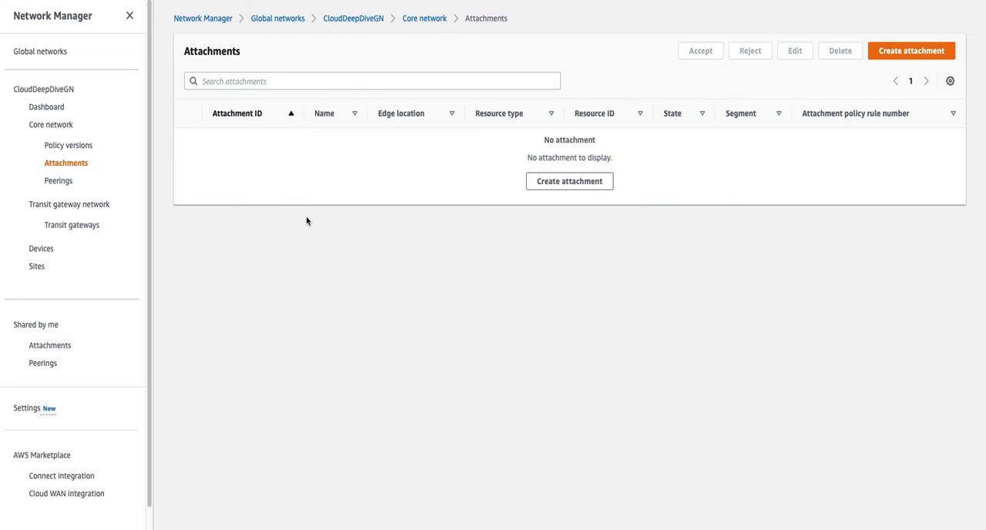
left_click(558, 186)
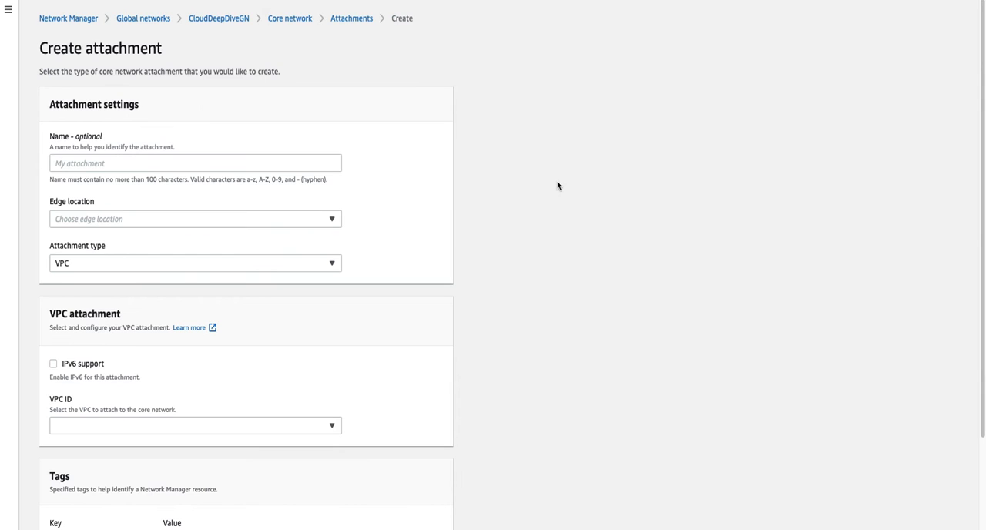
left_click(117, 221)
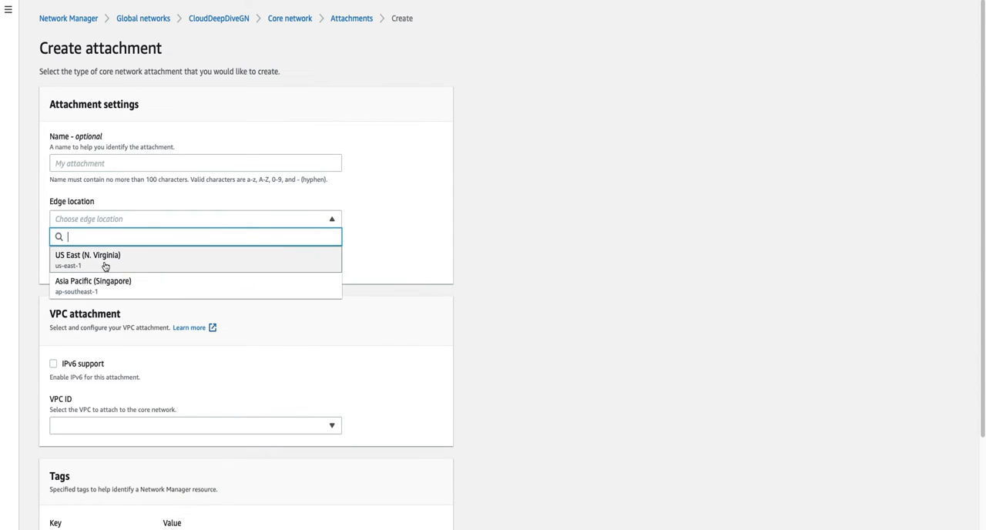
left_click(142, 291)
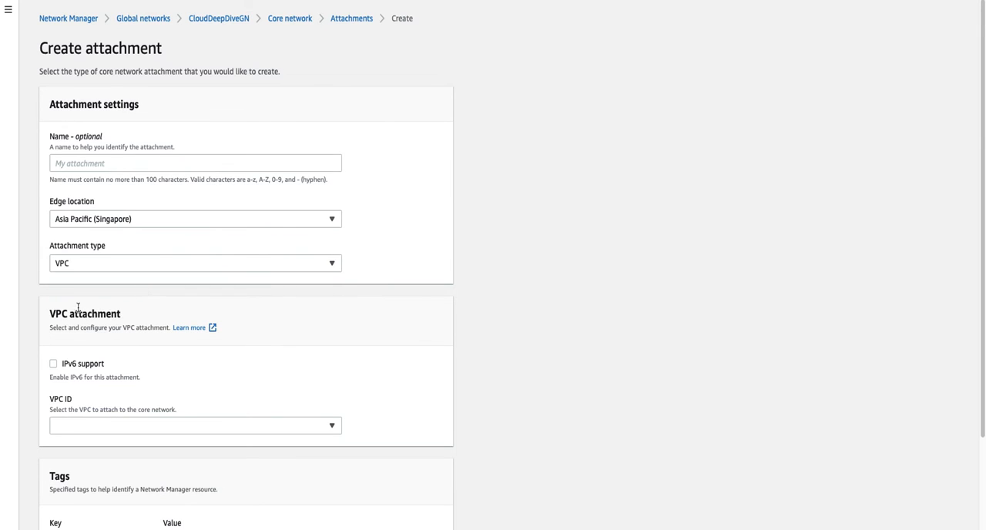
- Choose DEV VPC for the VPC attachment with DevCoreNetworkSubnet as its subnet in ap-southeast-1a
scroll(158, 364, "down", 1)
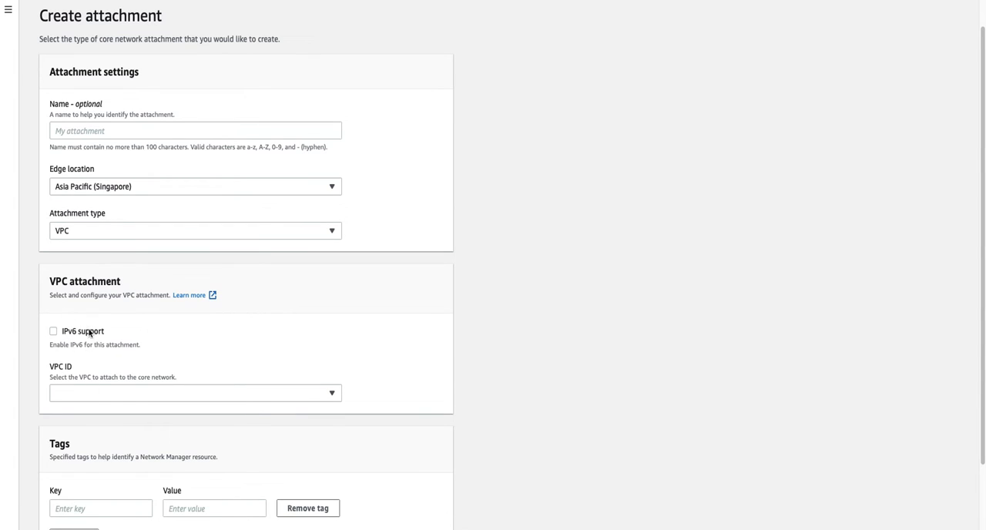
left_click(108, 394)
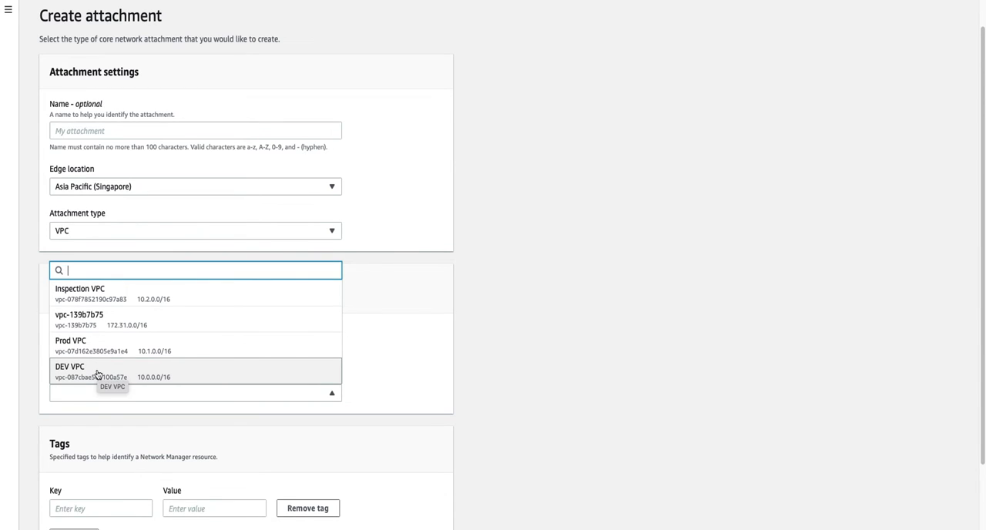
left_click(97, 373)
scroll(198, 437, "down", 1)
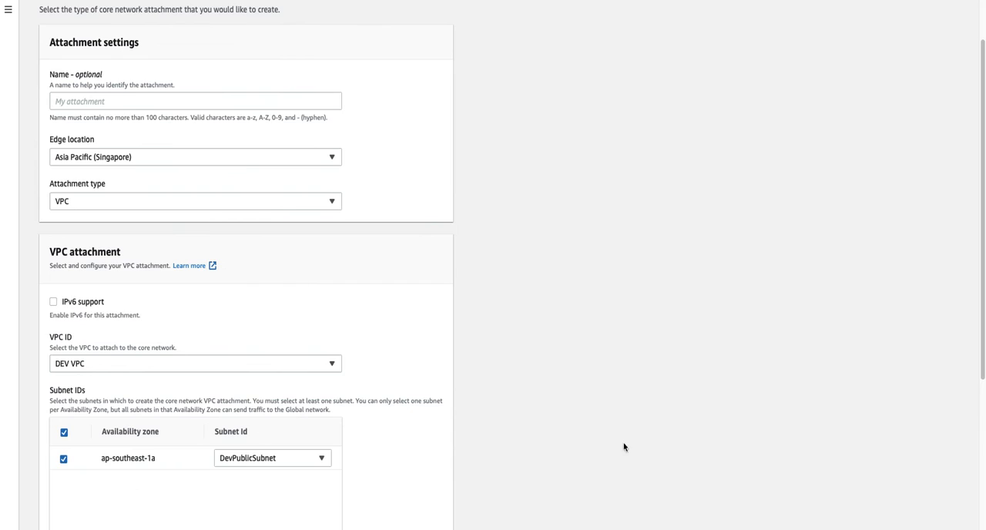
scroll(631, 445, "down", 3)
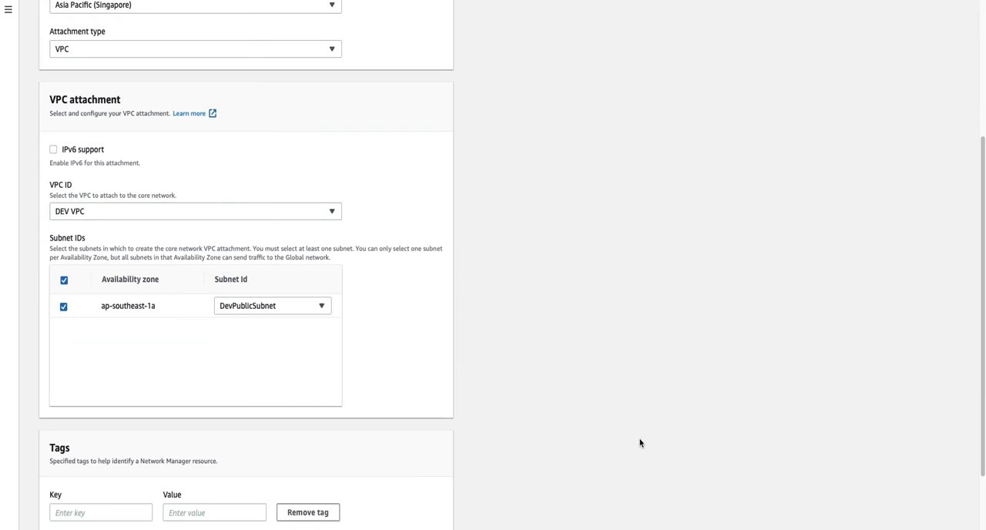
left_click(259, 307)
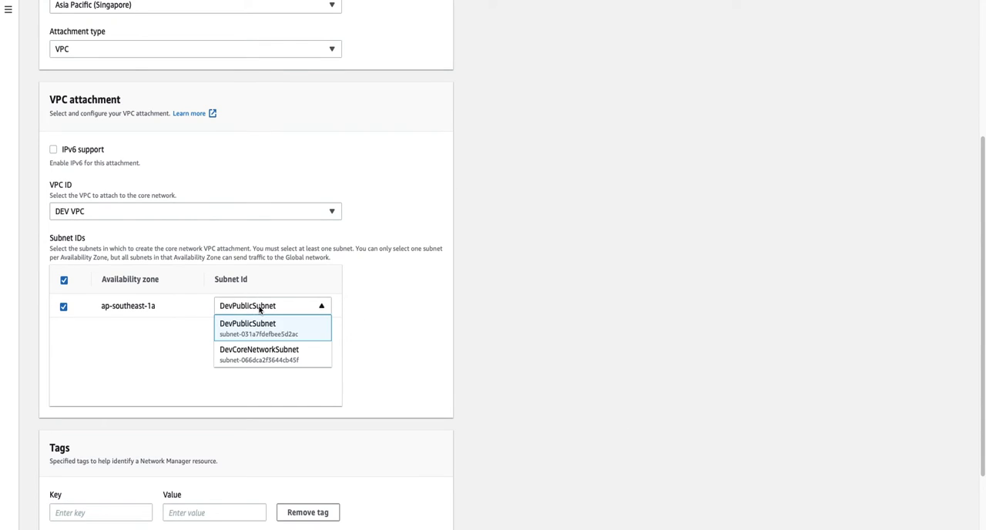
left_click(252, 360)
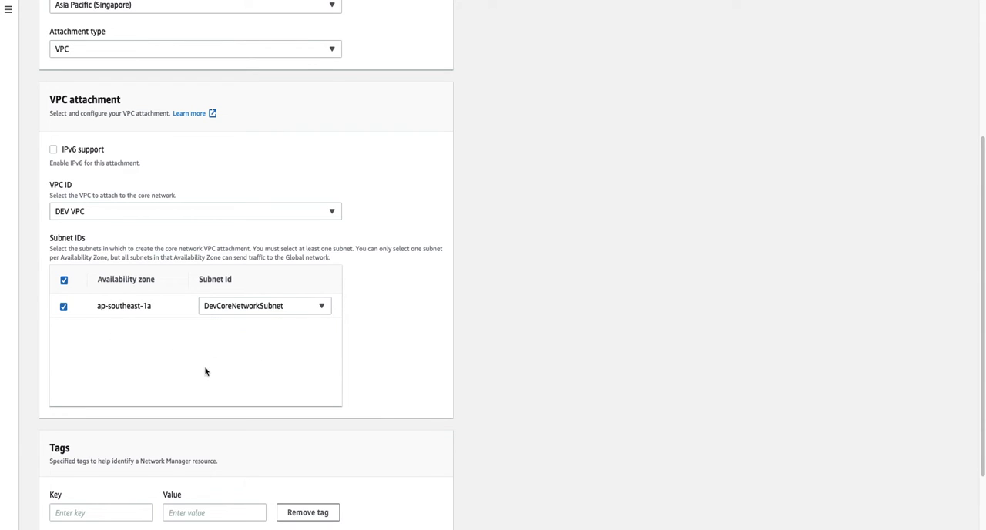
- Tag the DEV VPC attachment with the key Environment and the value Development
scroll(206, 372, "down", 2)
left_click(86, 429)
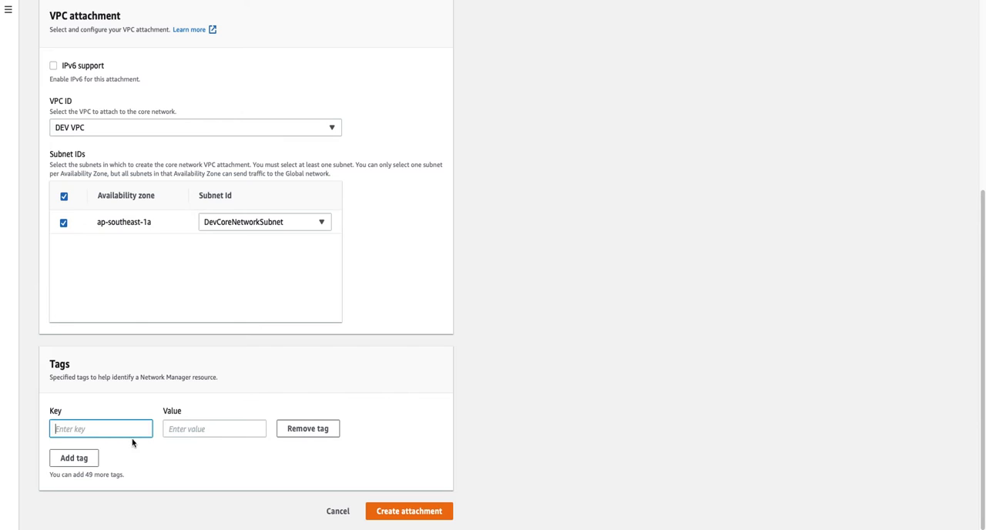
type("Environment")
left_click(185, 426)
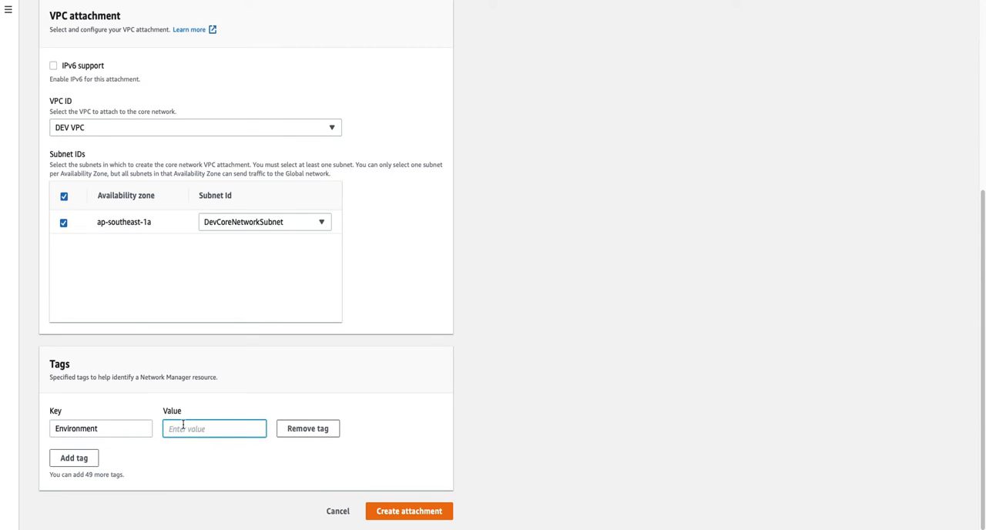
type("Developme")
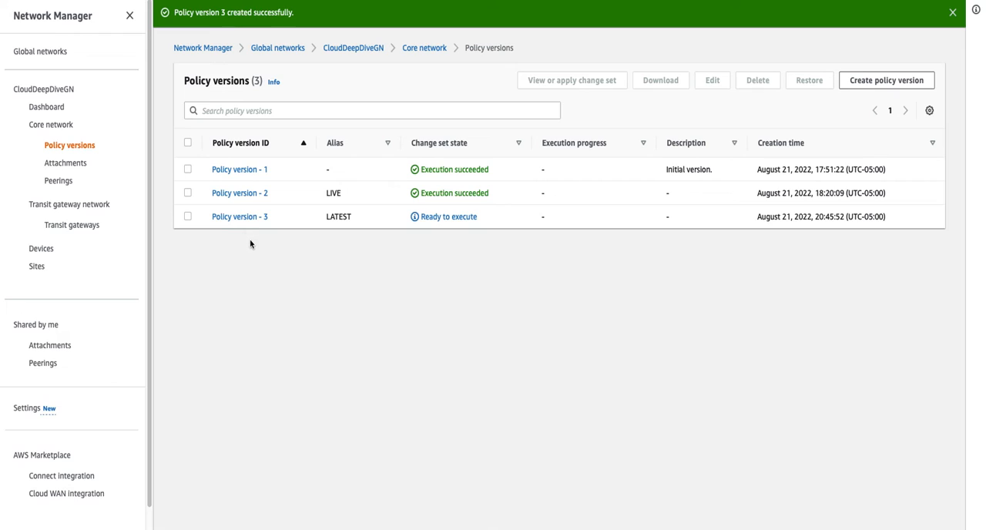
- Apply the change set of policy version 3 to the core network
left_click(187, 217)
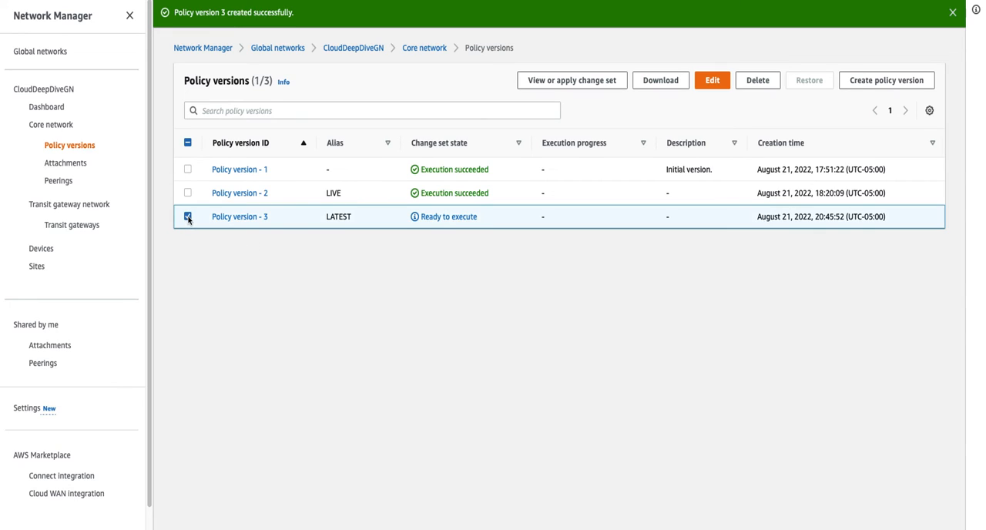
left_click(567, 82)
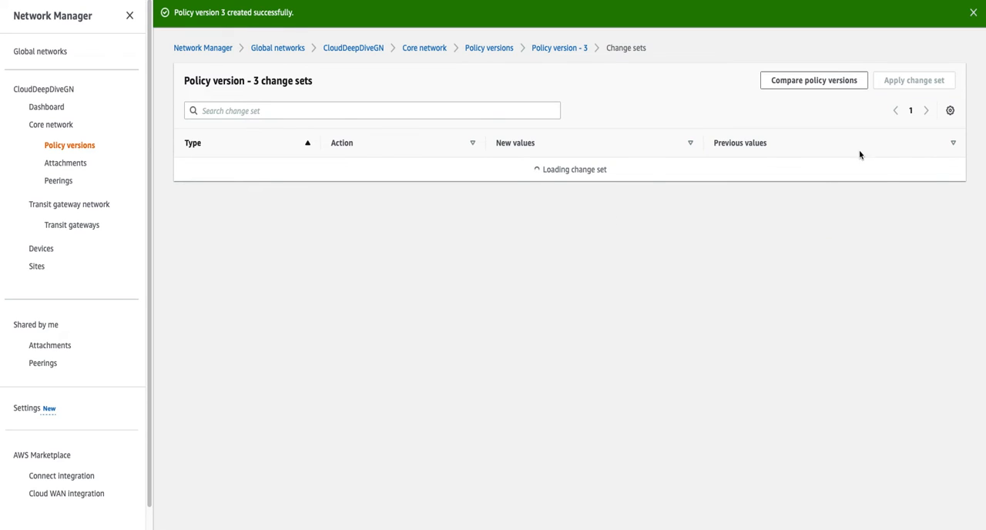
left_click(911, 83)
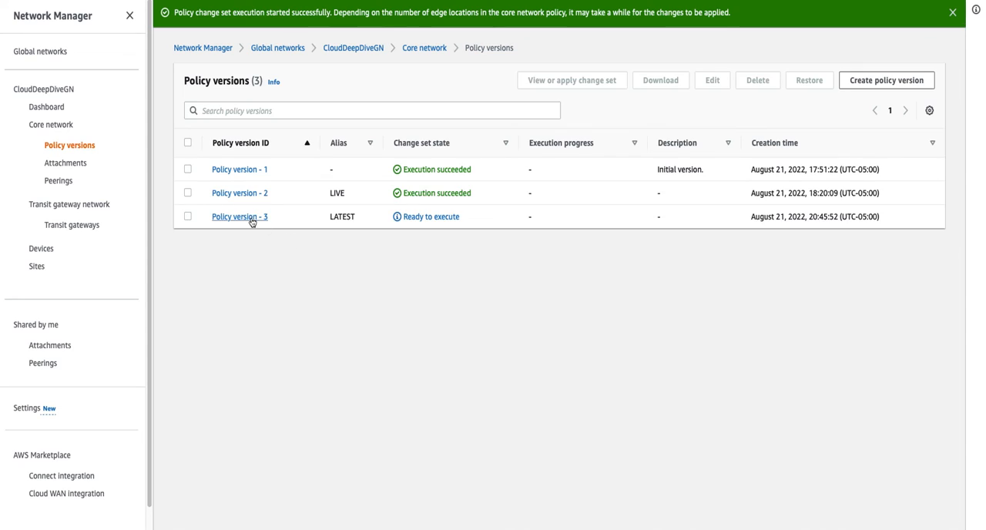
- Compare the Development segment in policy version 3 with the tag and settings of the DEV VPC attachment, and return to the policy versions list
left_click(253, 221)
scroll(301, 316, "down", 5)
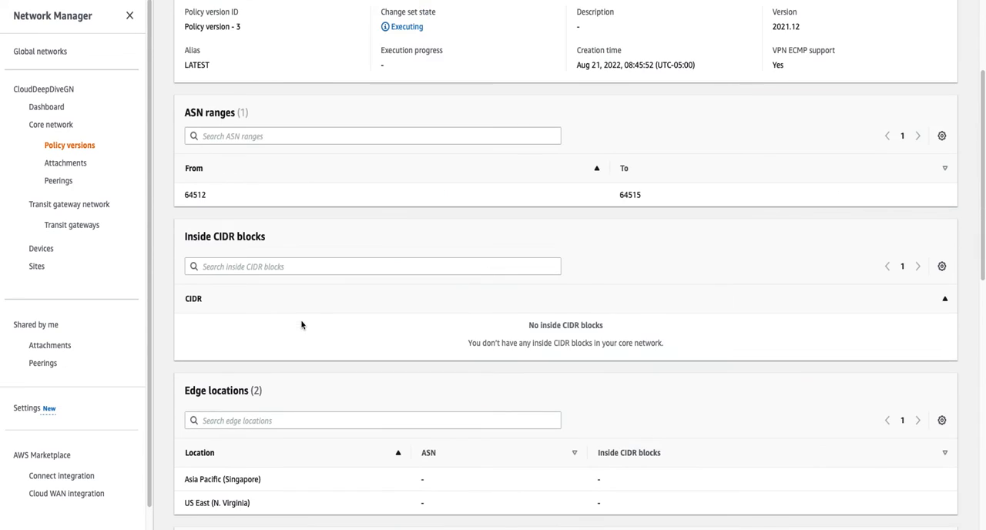
double_click(220, 441)
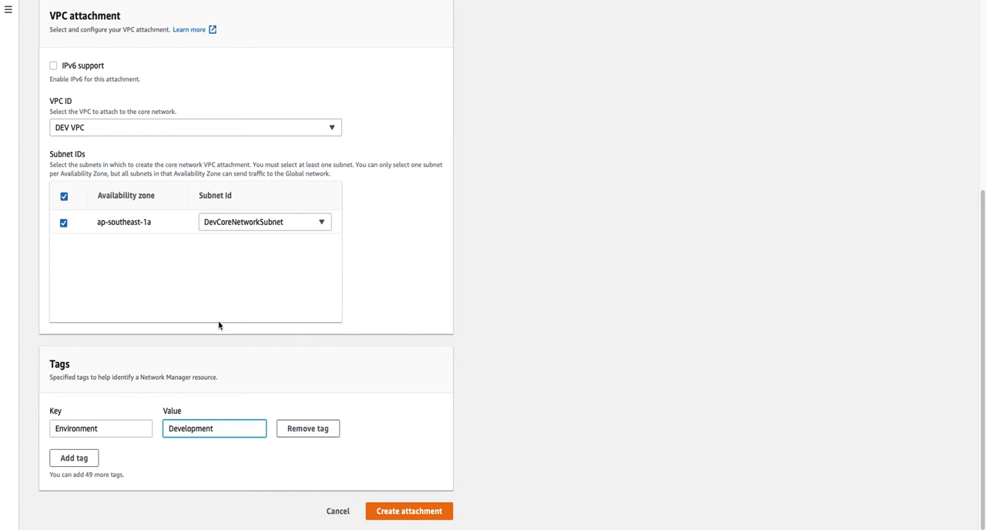
double_click(179, 428)
left_click(212, 428)
scroll(198, 326, "up", 3)
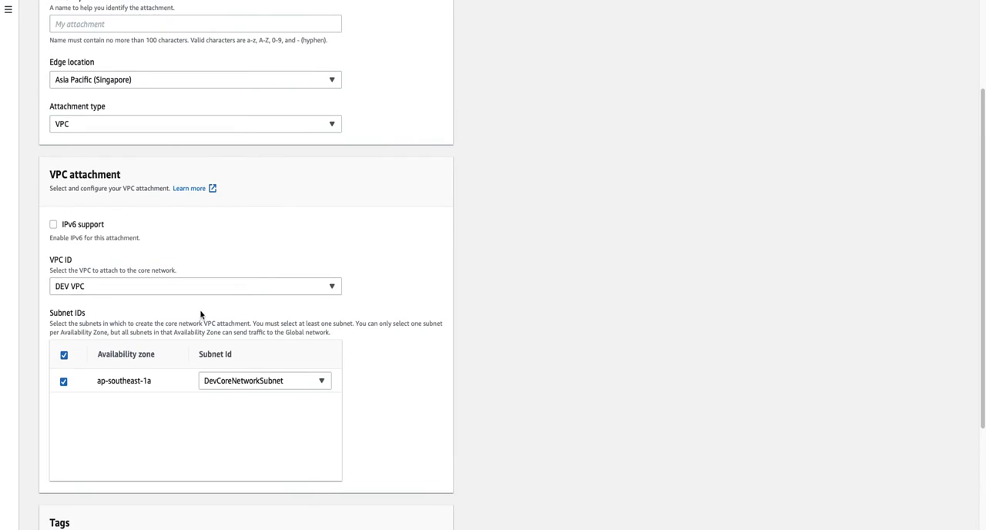
scroll(200, 314, "up", 1)
scroll(209, 321, "down", 4)
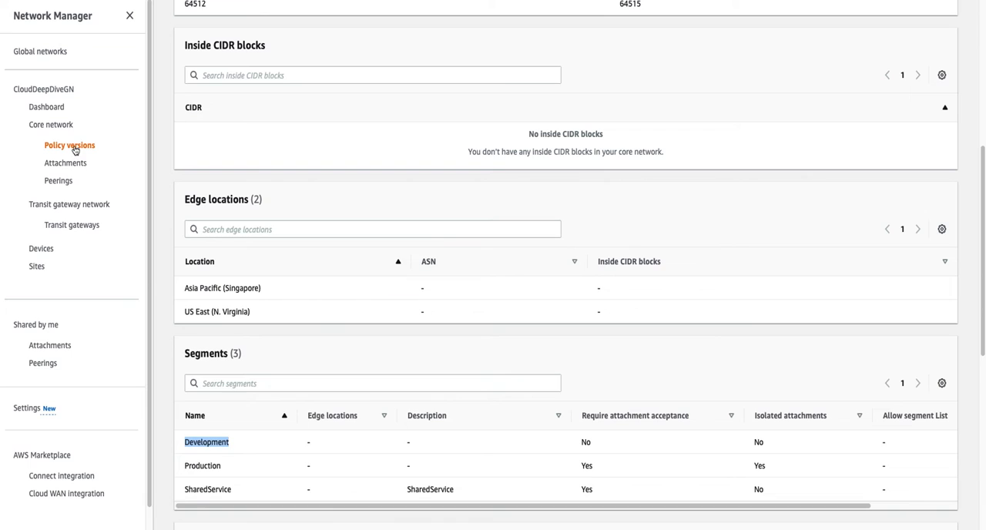
left_click(71, 145)
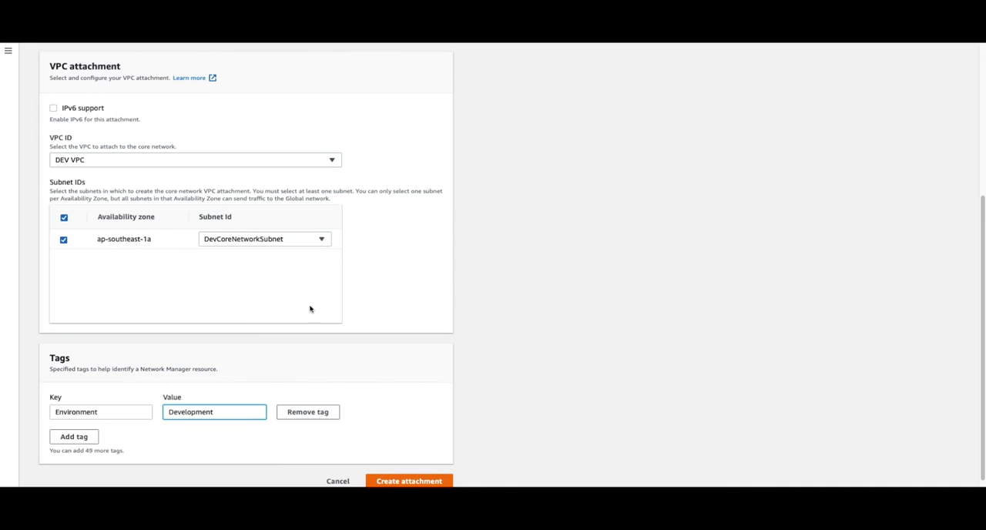
- Create the DEV VPC attachment and check its assigned segment and attachment policy rule number
scroll(320, 327, "down", 1)
left_click(429, 471)
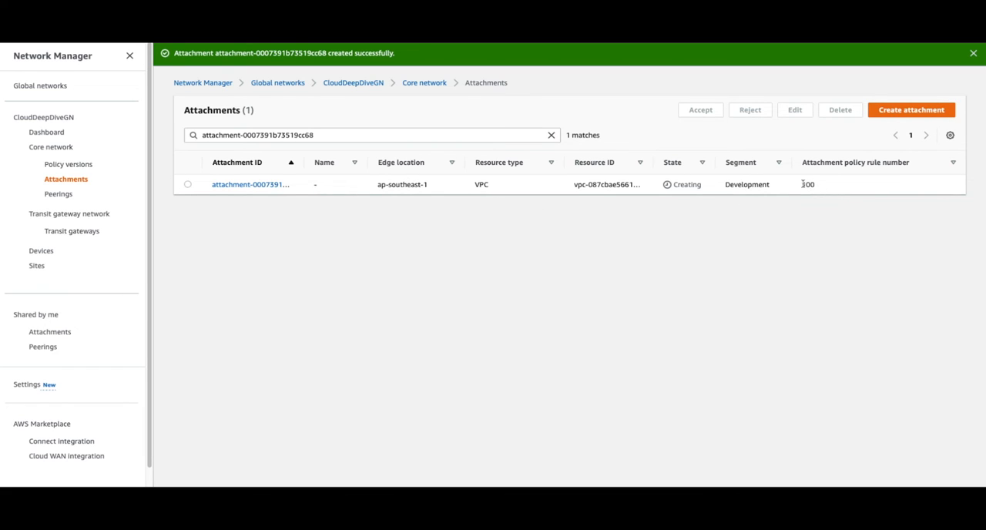
left_click_drag(803, 184, 821, 185)
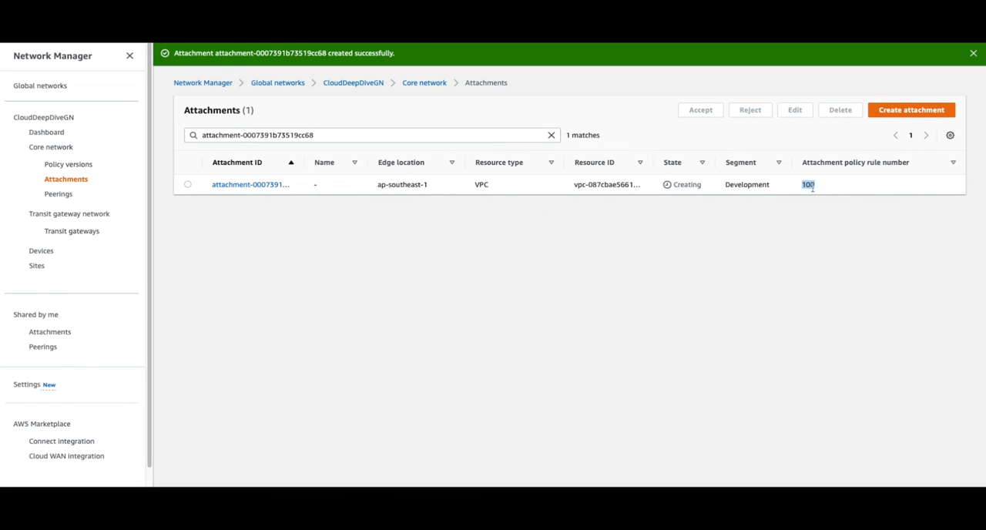
double_click(748, 185)
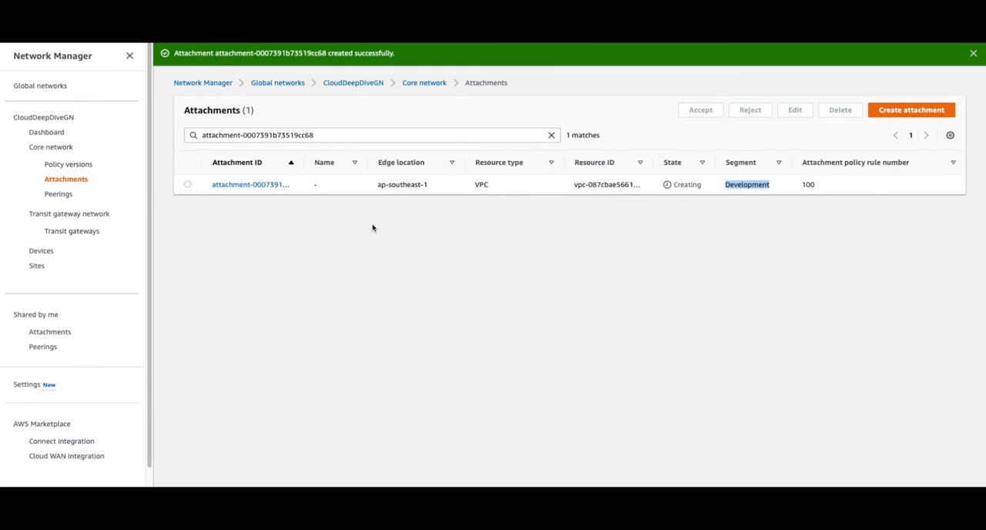
left_click(798, 202)
double_click(745, 185)
left_click(766, 213)
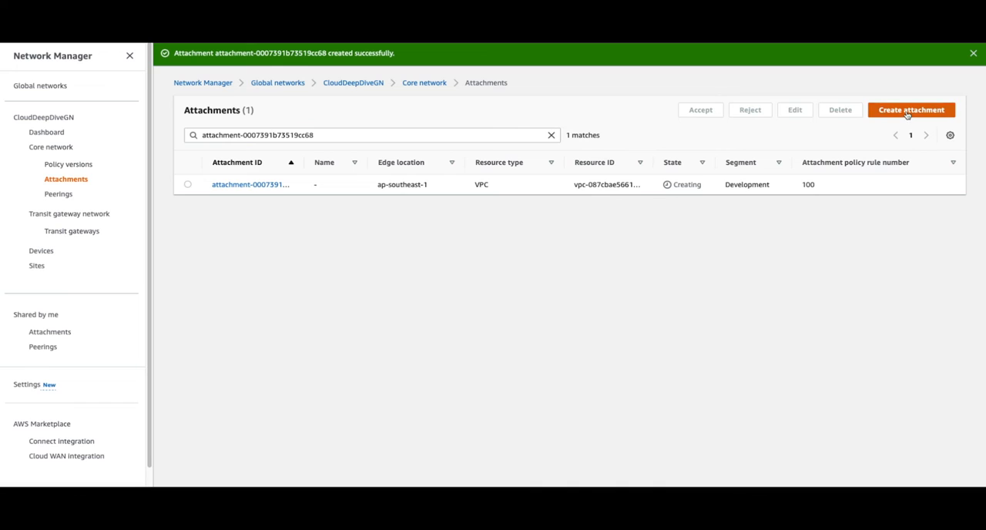
- Start another attachment at the Asia Pacific (Singapore) edge location with VPC as the attachment type
left_click(911, 110)
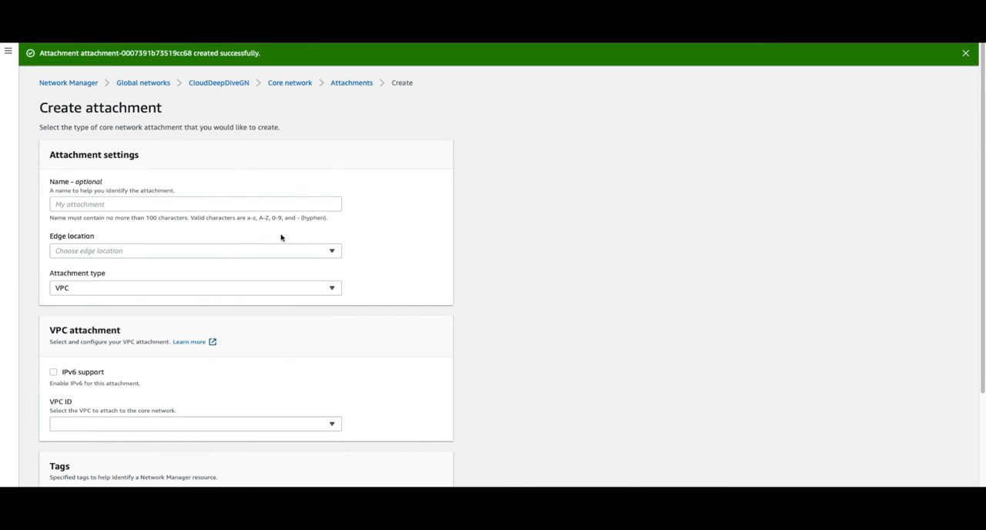
left_click(113, 255)
left_click(117, 312)
scroll(108, 359, "down", 2)
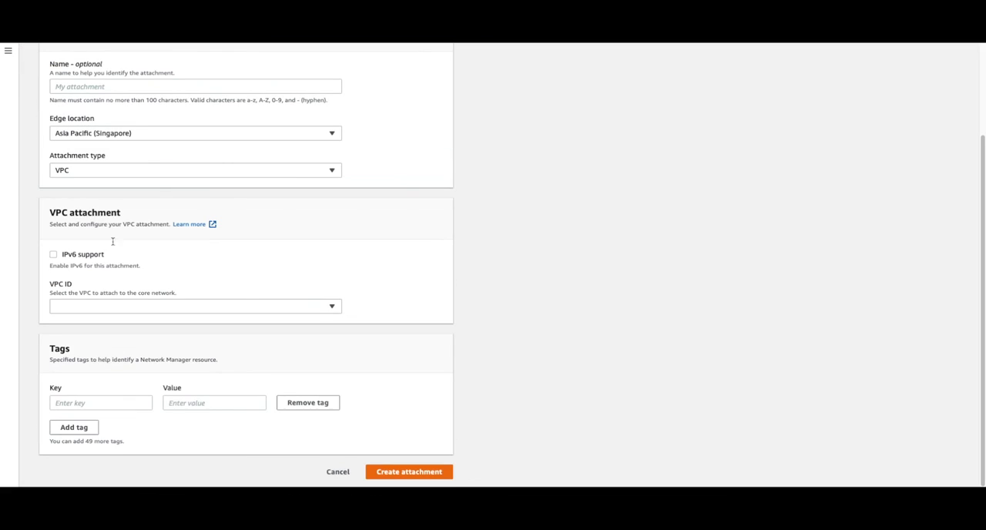
left_click(110, 176)
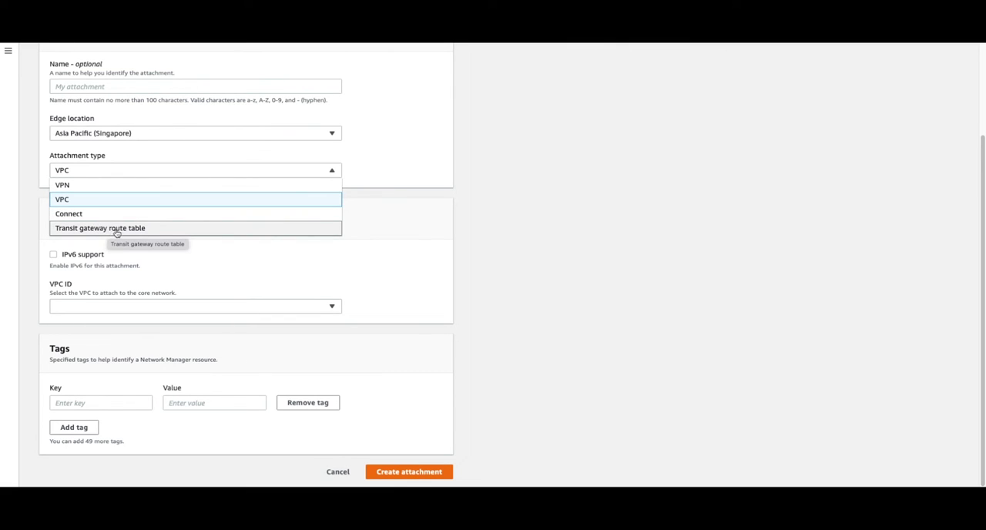
left_click(95, 203)
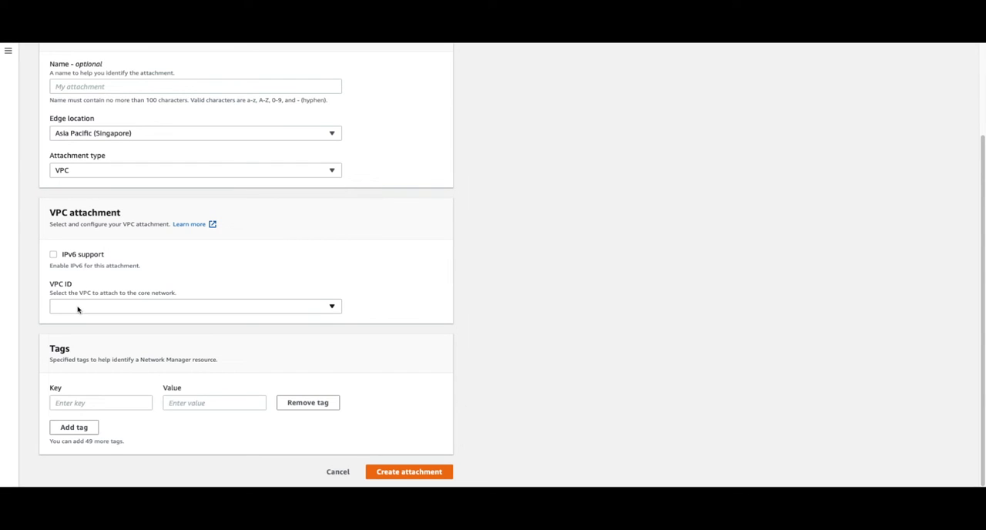
- Choose Prod VPC for the attachment with Prod Subnet as its subnet in ap-southeast-1a
left_click(80, 308)
left_click(92, 392)
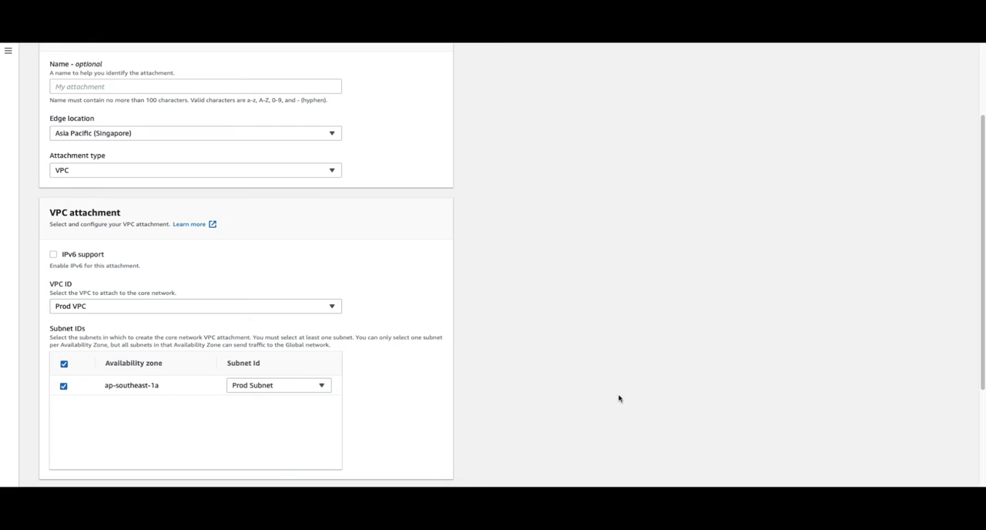
left_click(284, 388)
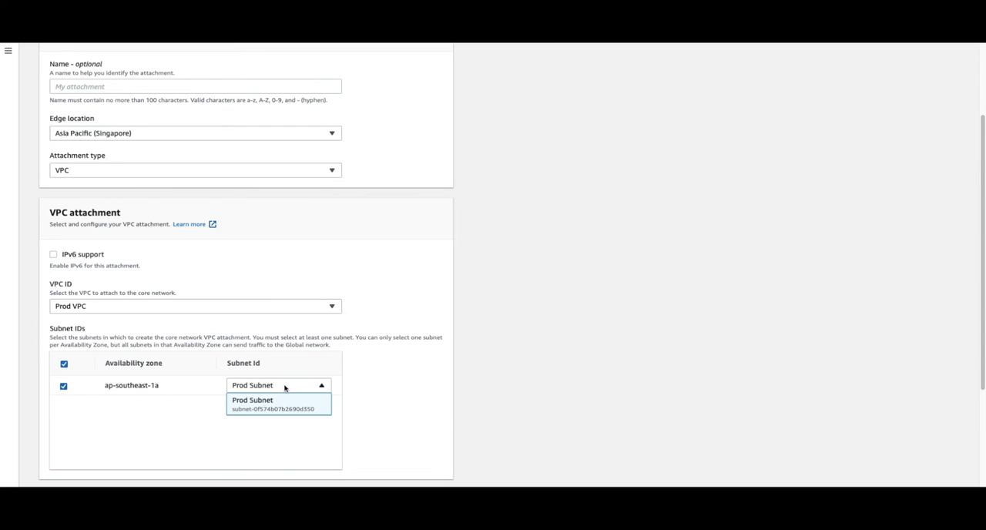
left_click(272, 406)
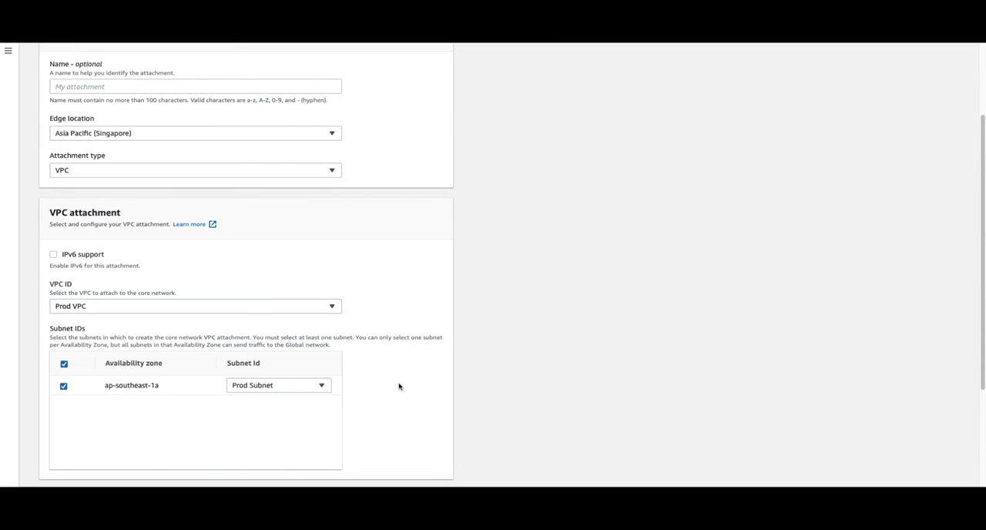
scroll(398, 385, "down", 3)
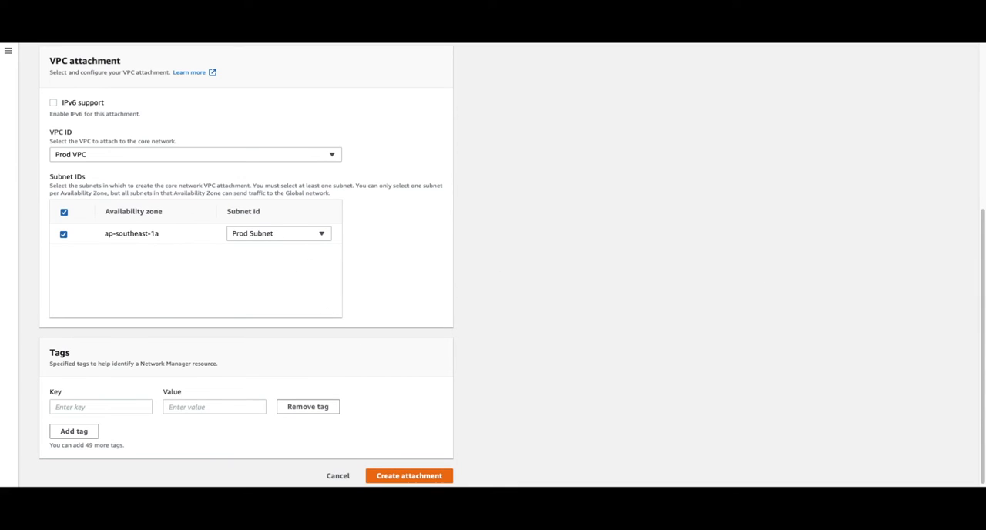
- Tag the Prod VPC attachment with the key Environment and the value Production, and create the attachment
left_click(117, 410)
type("Environment")
left_click(192, 409)
type("Production")
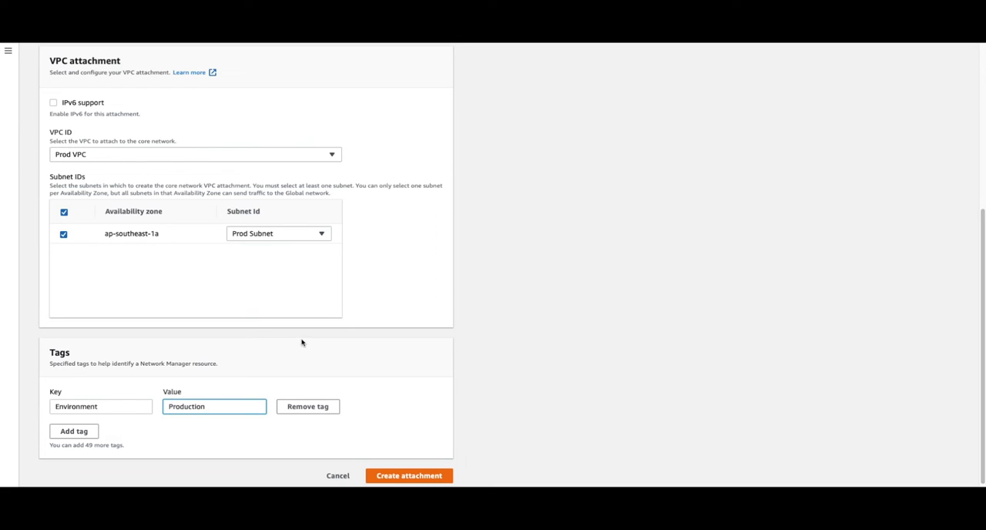
left_click(406, 474)
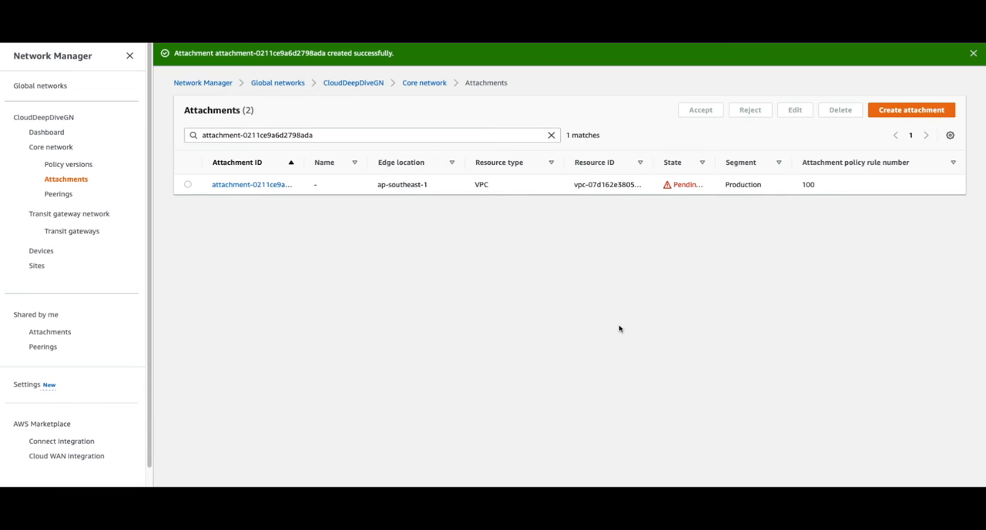
- Widen the State and Attachment ID columns and check the Production segment's attachment acceptance requirement in policy version 3
left_click_drag(714, 156, 767, 157)
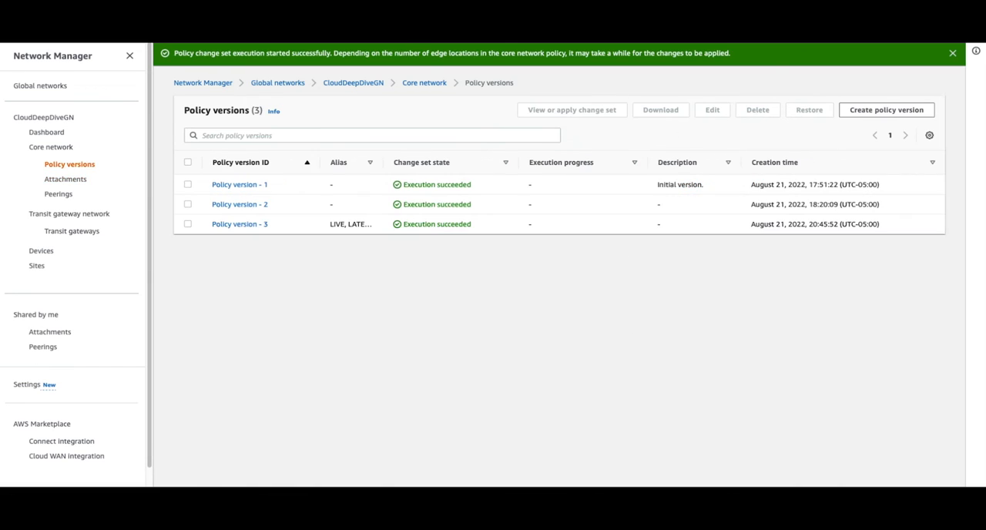
left_click(256, 225)
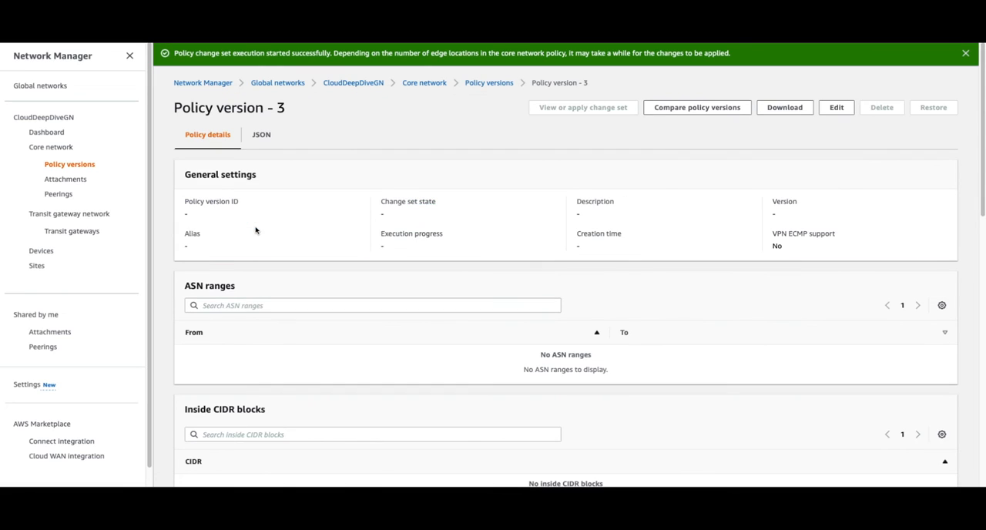
scroll(259, 414, "down", 5)
scroll(263, 401, "down", 1)
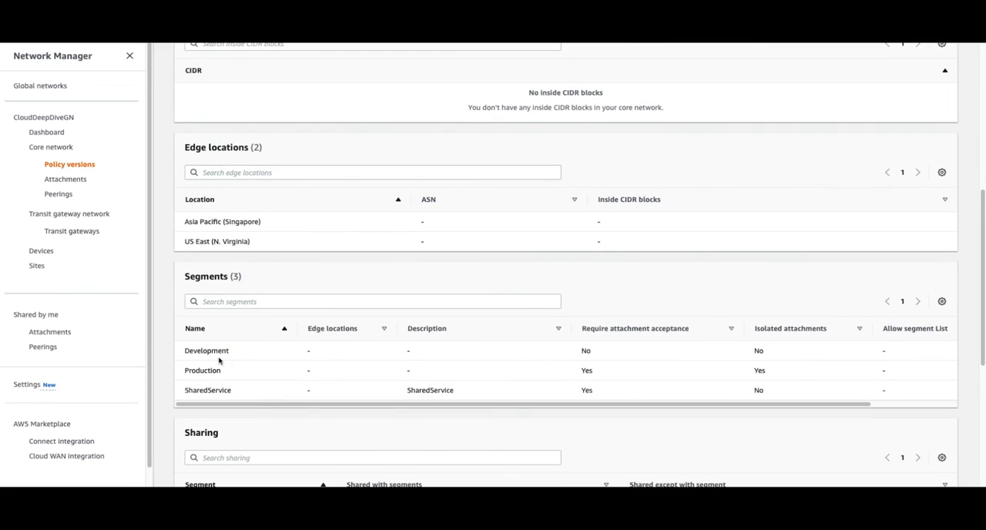
double_click(583, 370)
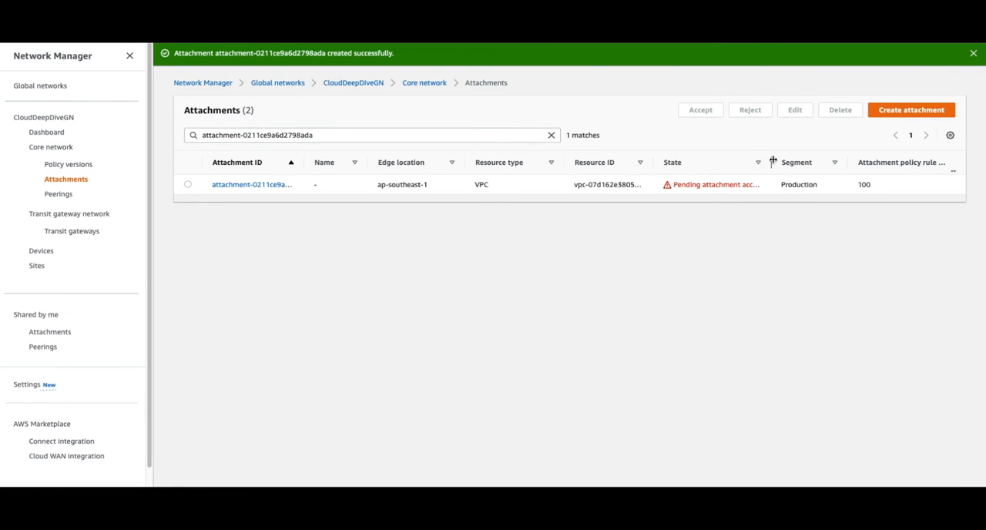
left_click_drag(772, 162, 808, 161)
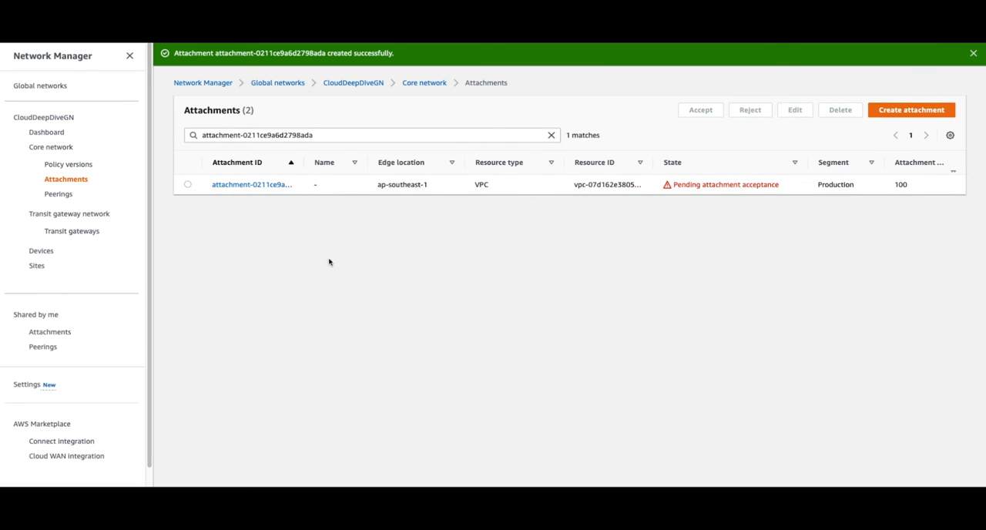
left_click_drag(304, 161, 331, 162)
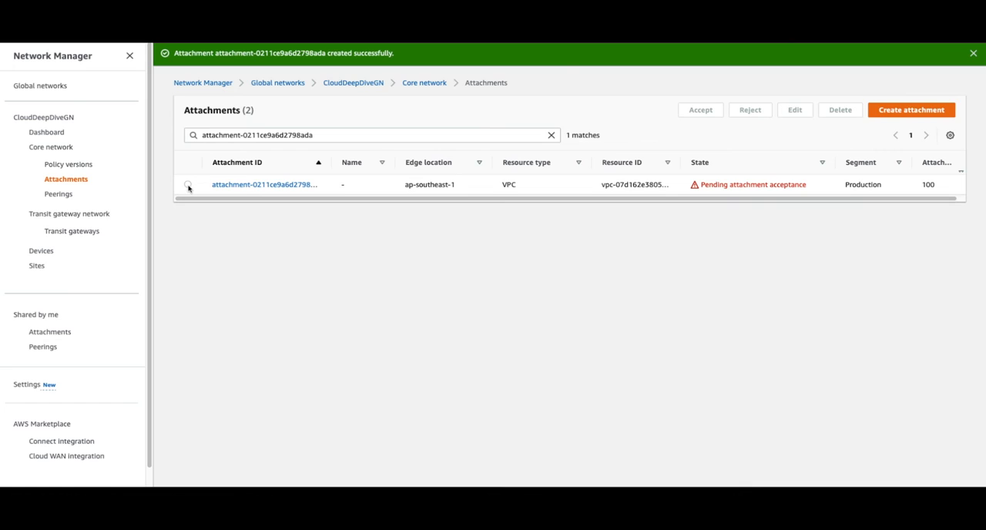
- Accept the Prod VPC attachment into the Production segment and reload the attachments list without the search filter
left_click(188, 185)
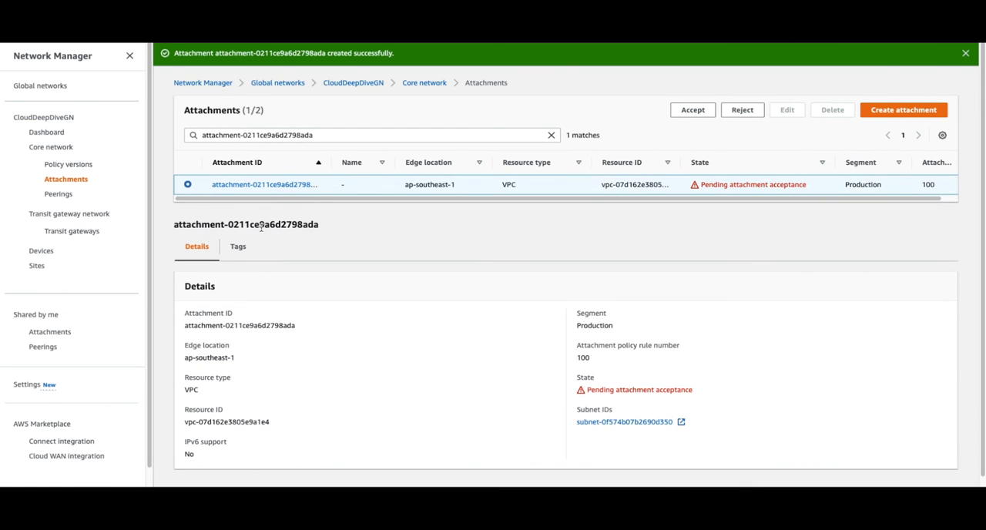
left_click(695, 113)
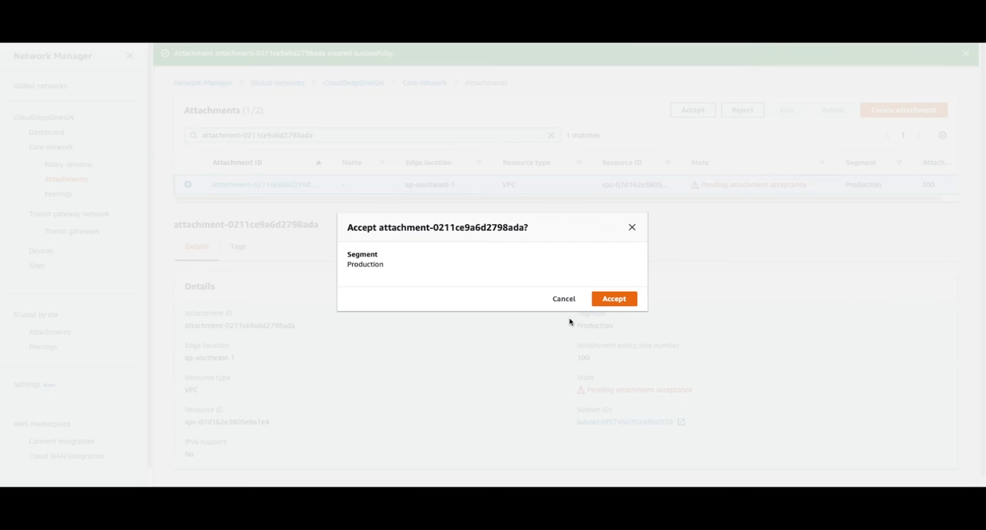
left_click(614, 299)
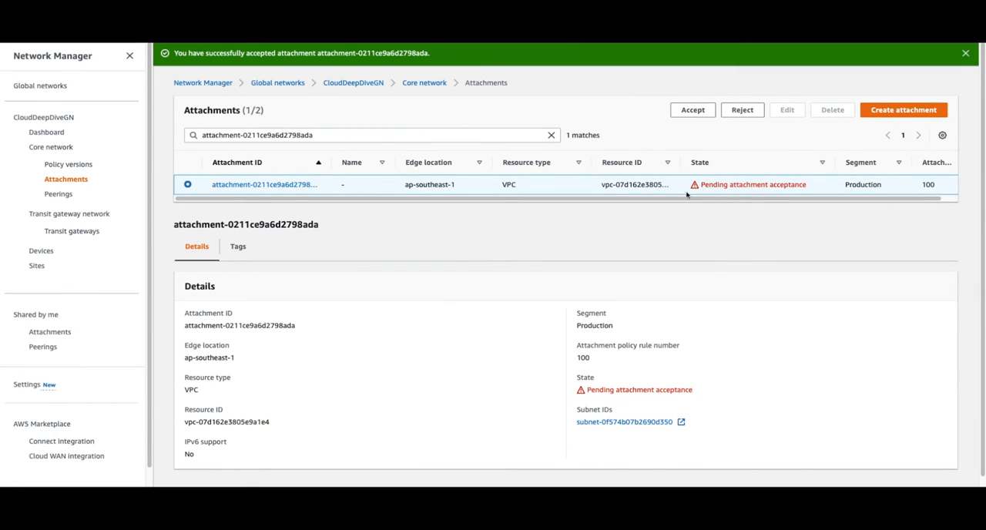
left_click(551, 134)
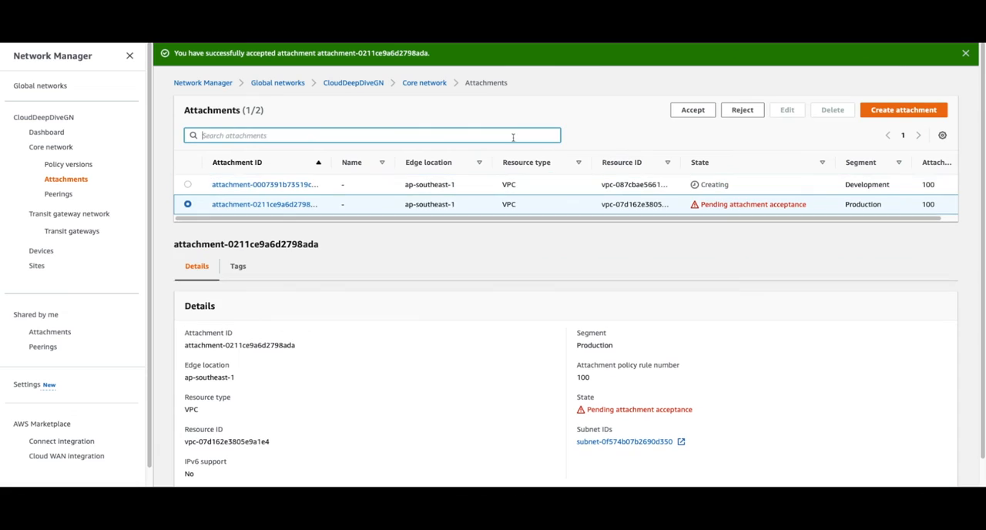
left_click(68, 164)
left_click(66, 180)
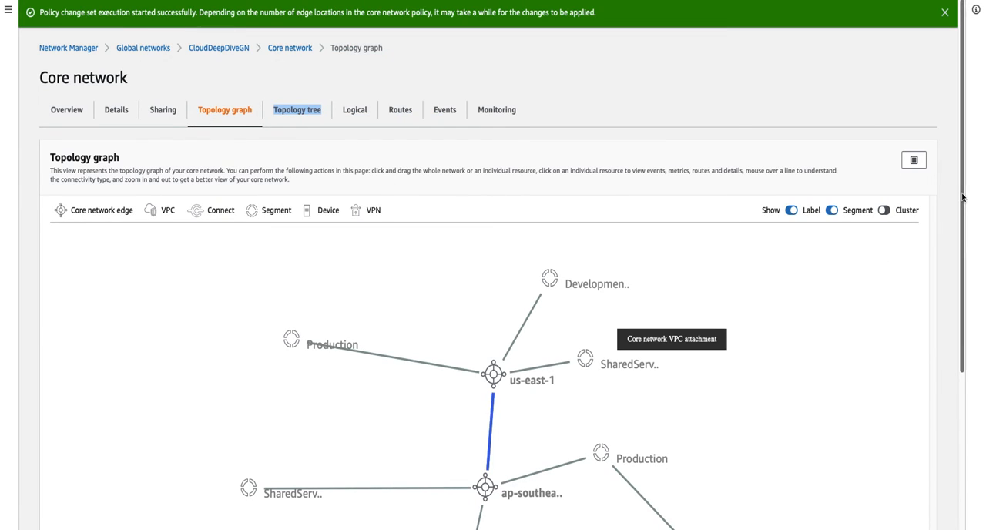
- Examine the core network's topology graph for how the edge locations, segments and VPCs connect
left_click_drag(964, 196, 963, 310)
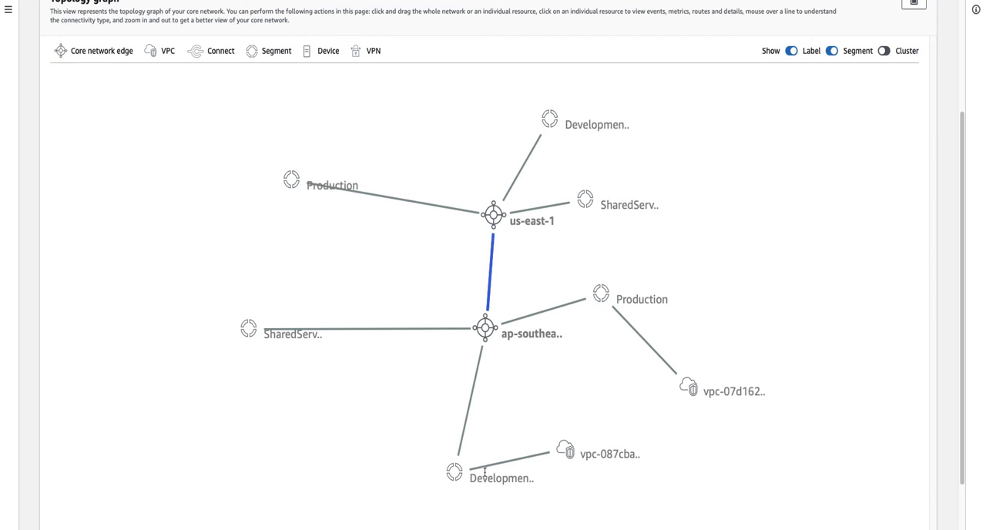
mouse_move(623, 314)
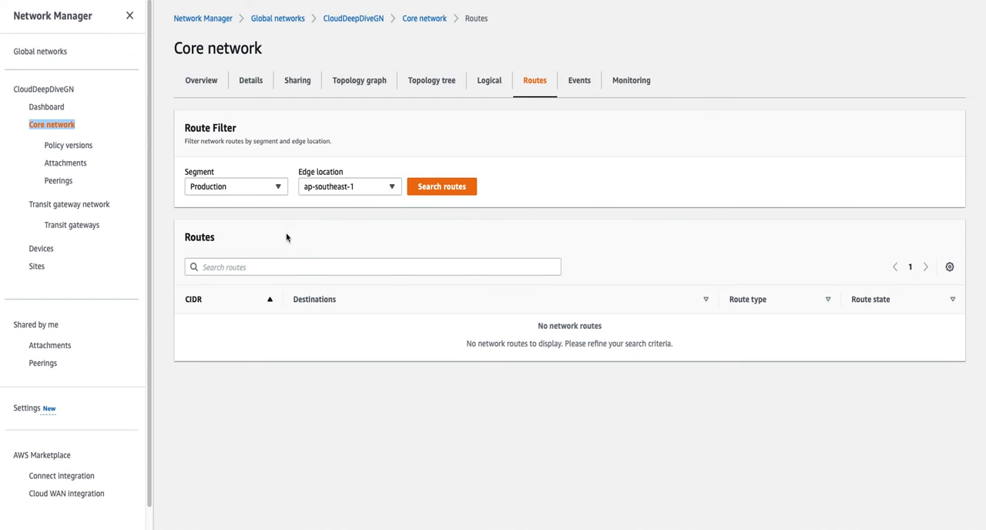
- Search the routes of the Development segment at ap-southeast-1, inspect the CIDR and destination, and open the core network's Attachments page
left_click(254, 189)
left_click(240, 222)
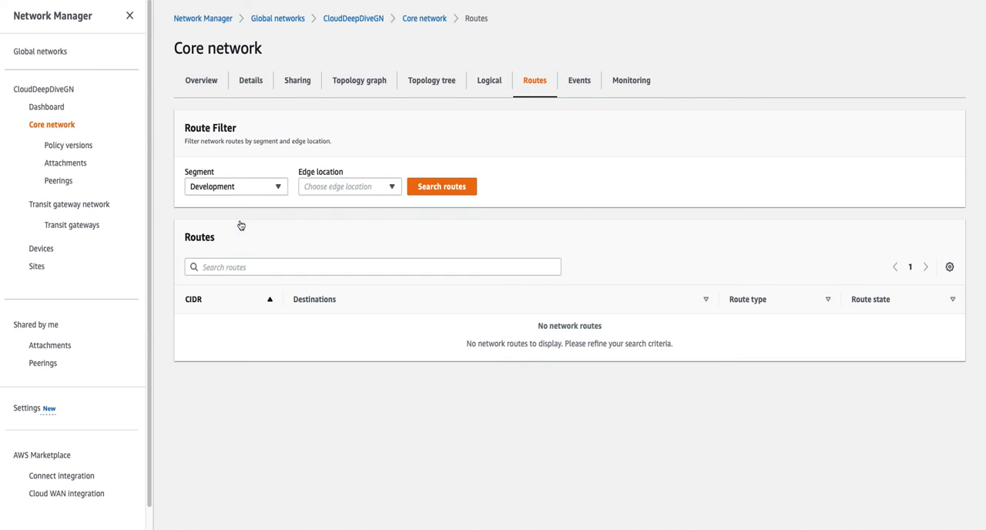
left_click(335, 190)
left_click(334, 202)
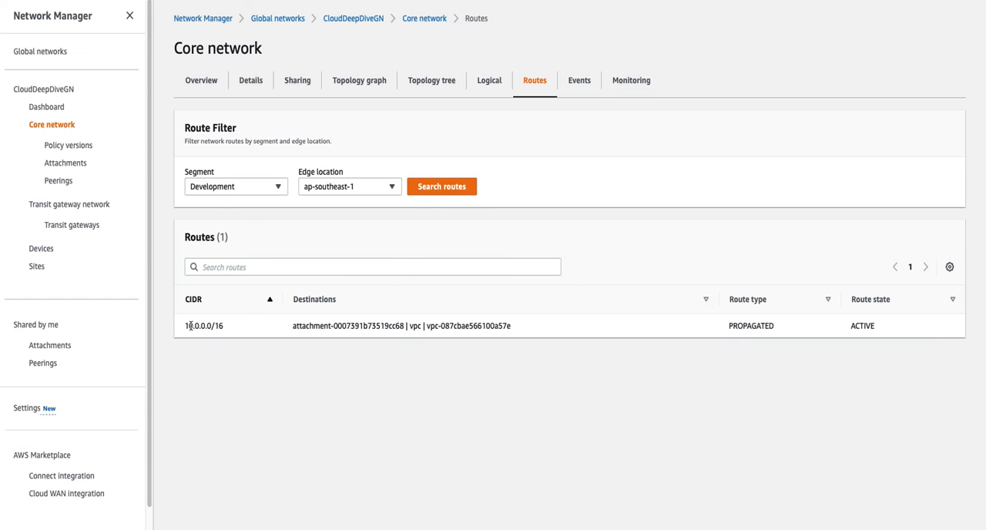
left_click_drag(185, 327, 224, 326)
left_click_drag(486, 324, 557, 315)
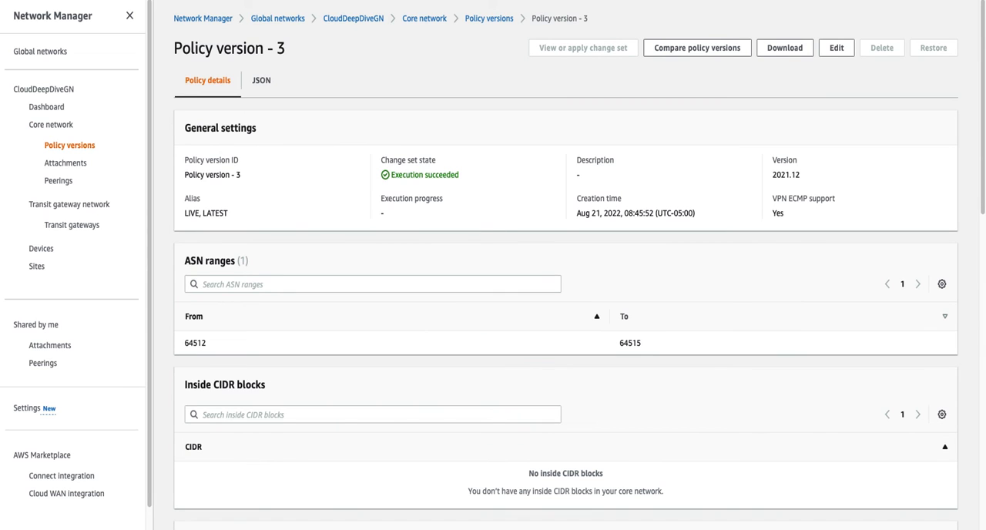
left_click(80, 163)
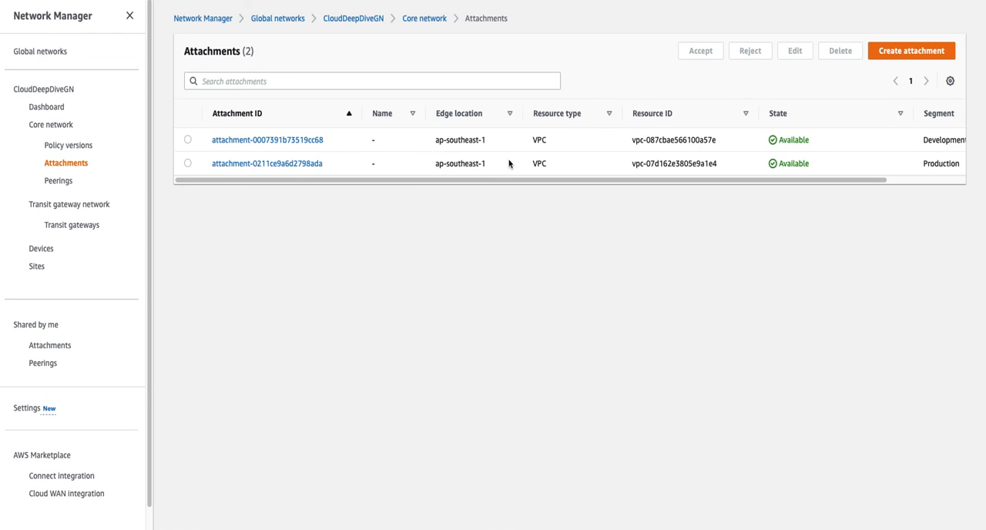
- Check the Development attachment's VPC resource ID and search the Production segment's routes at ap-southeast-1
left_click_drag(682, 139, 721, 140)
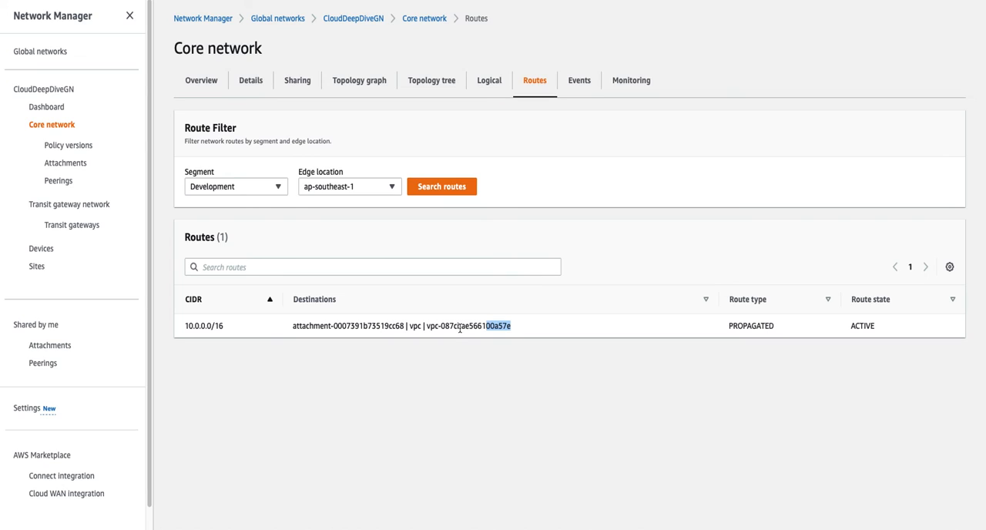
left_click(233, 189)
left_click(232, 239)
left_click(333, 189)
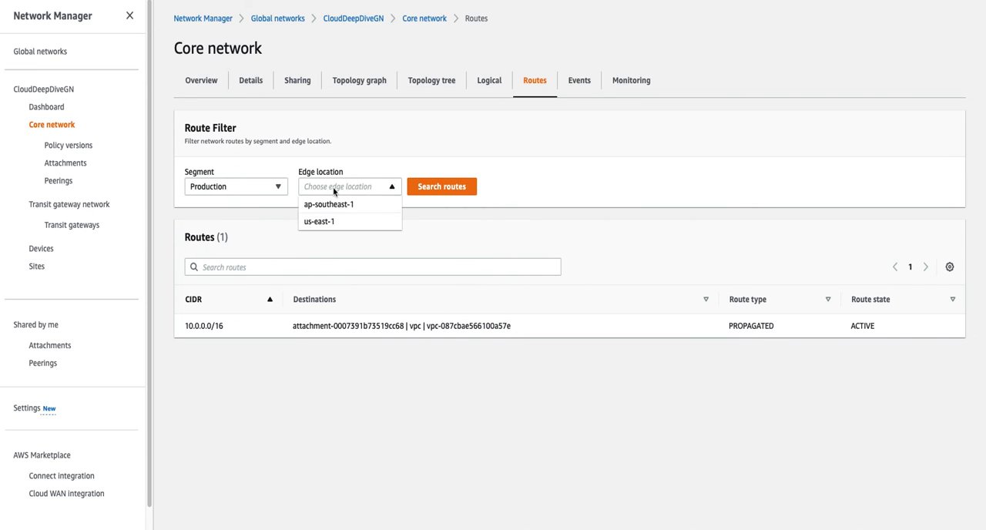
left_click(335, 204)
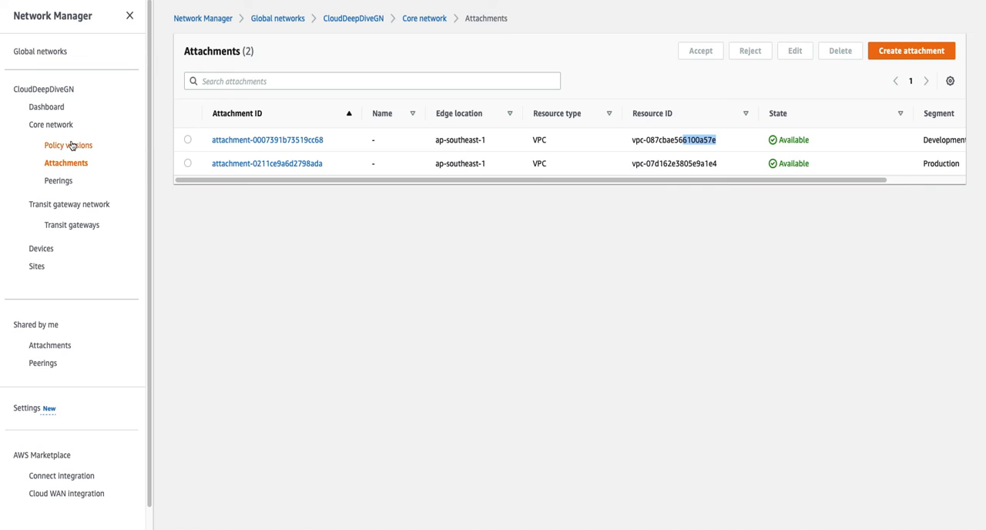
- Open policy version 3 from the policy versions and check the Production segment's isolated attachments setting
left_click(73, 145)
left_click(234, 189)
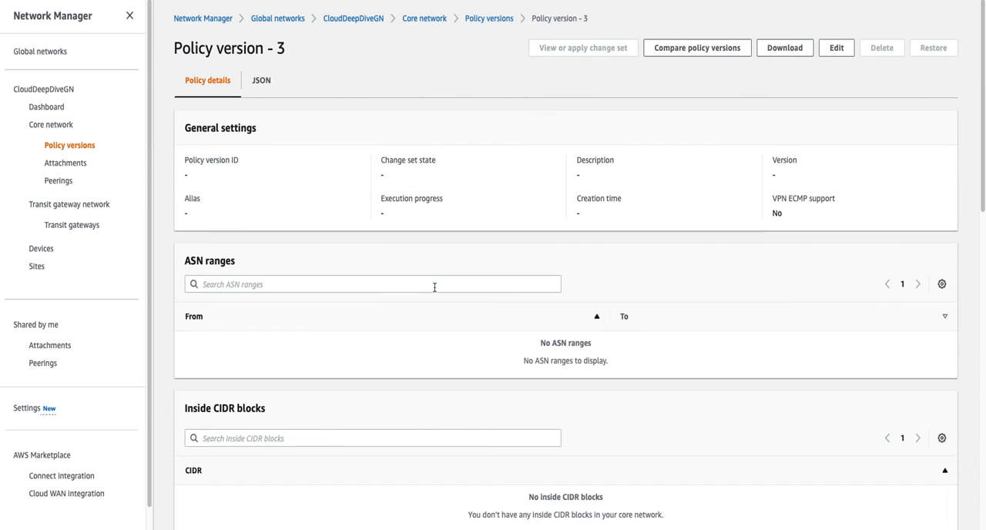
scroll(389, 272, "down", 6)
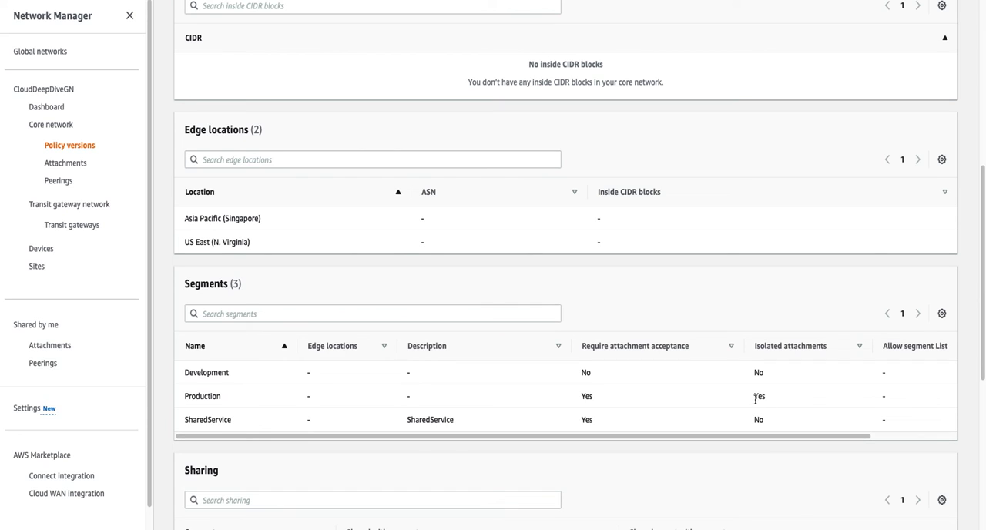
left_click_drag(755, 398, 771, 397)
- In the VPC console, add a 0.0.0.0/0 route targeting the core network to the Dev CN RT route table and save it
left_click(732, 0)
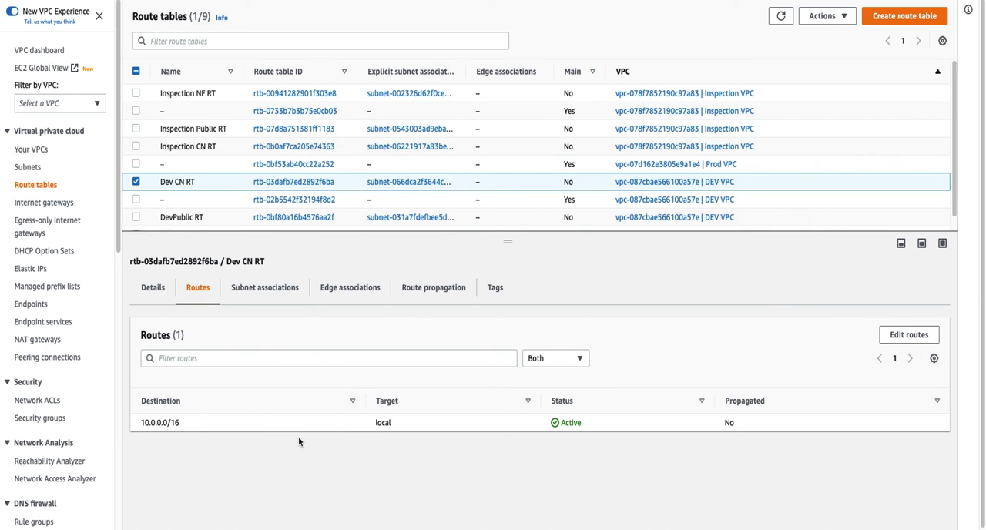
left_click(897, 335)
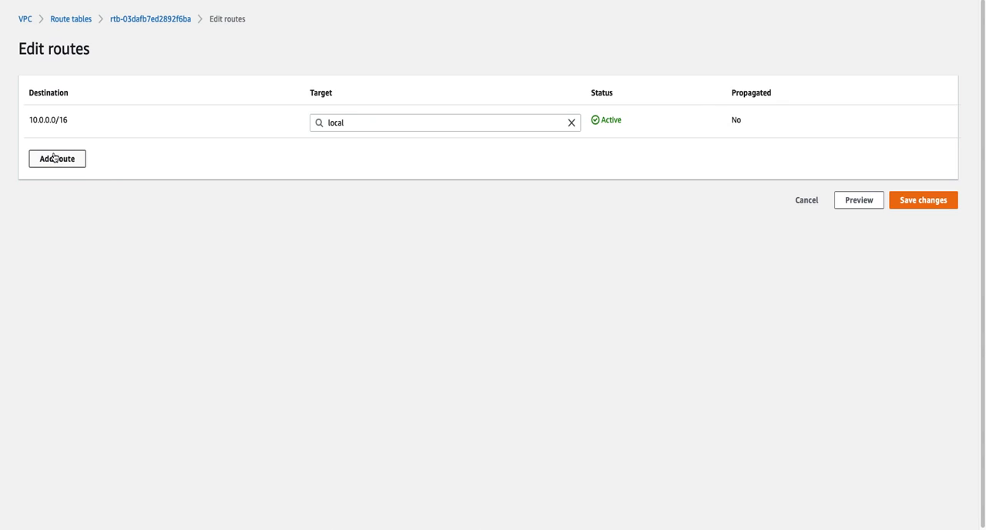
left_click(64, 158)
left_click(82, 156)
left_click(80, 175)
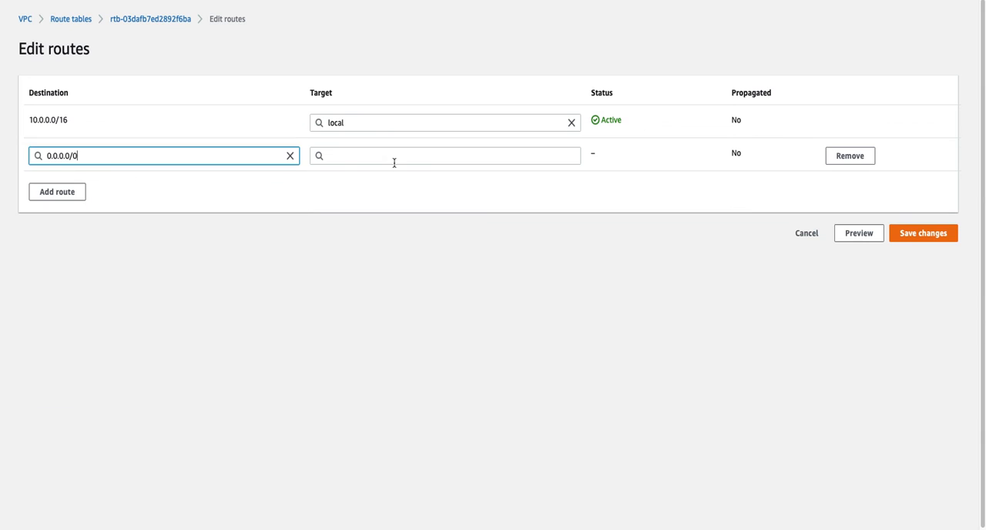
left_click(393, 158)
left_click(387, 176)
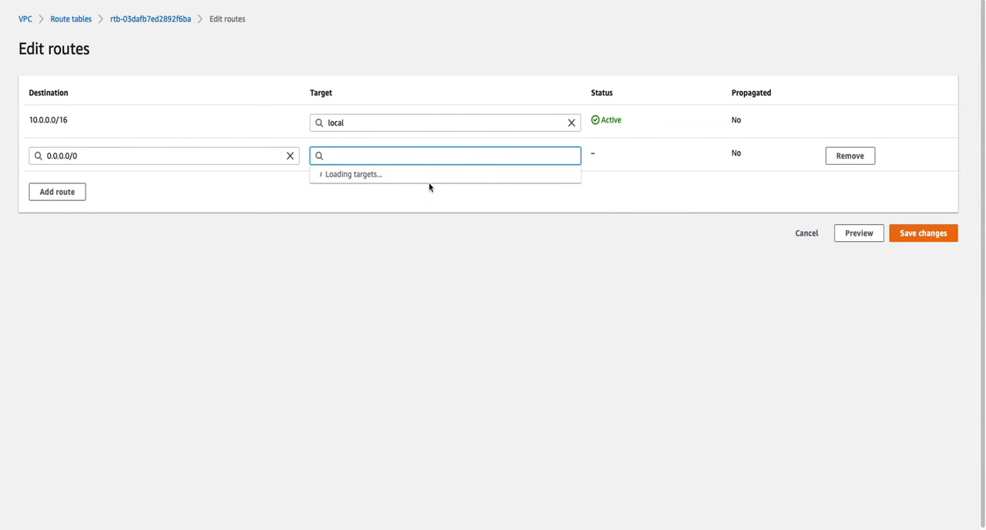
left_click(427, 185)
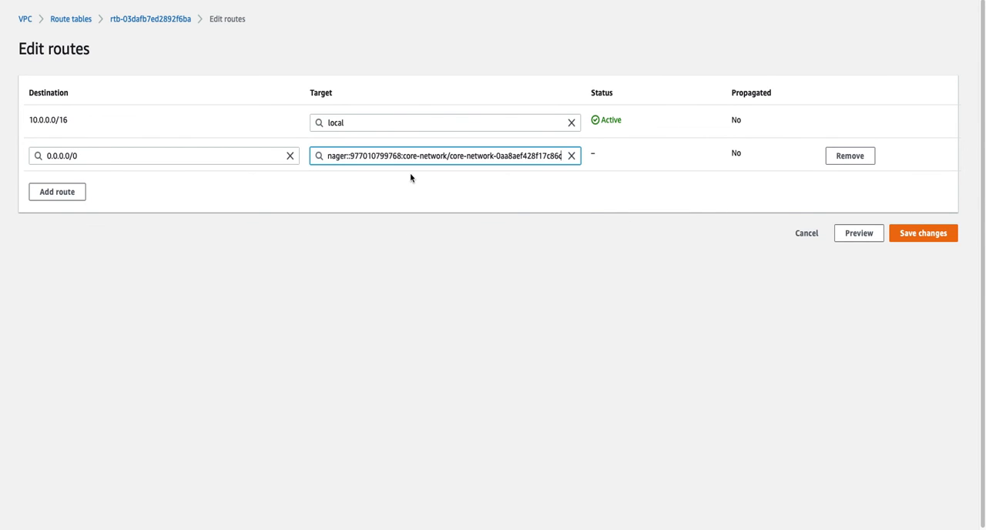
left_click(890, 240)
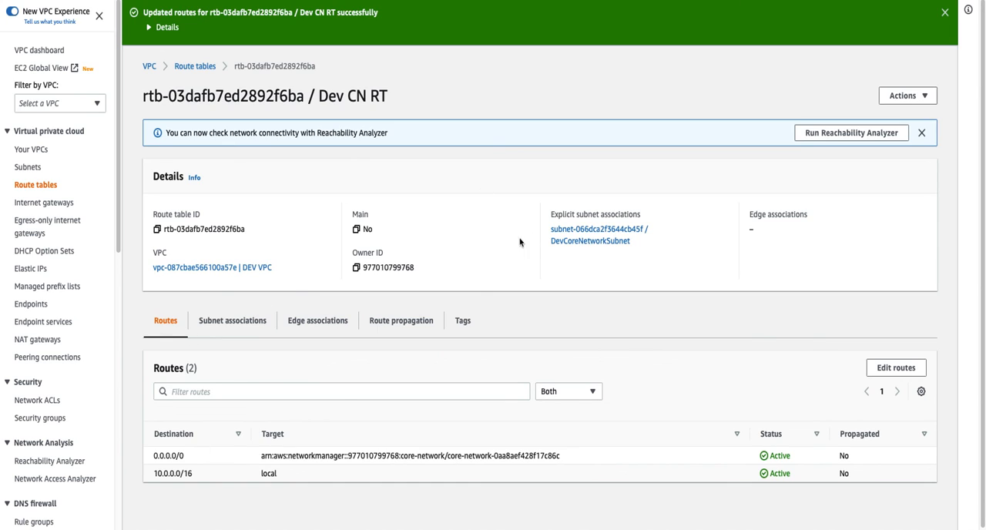
- Return to Network Manager, reopen policy version 3 and review its edge locations, segments, sharing, routes and attachment policies
left_click(607, 0)
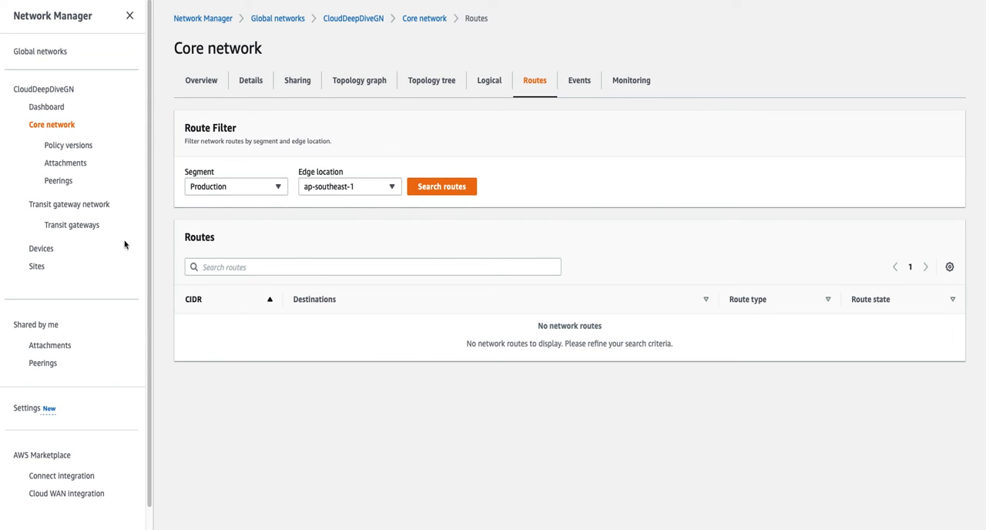
left_click(78, 146)
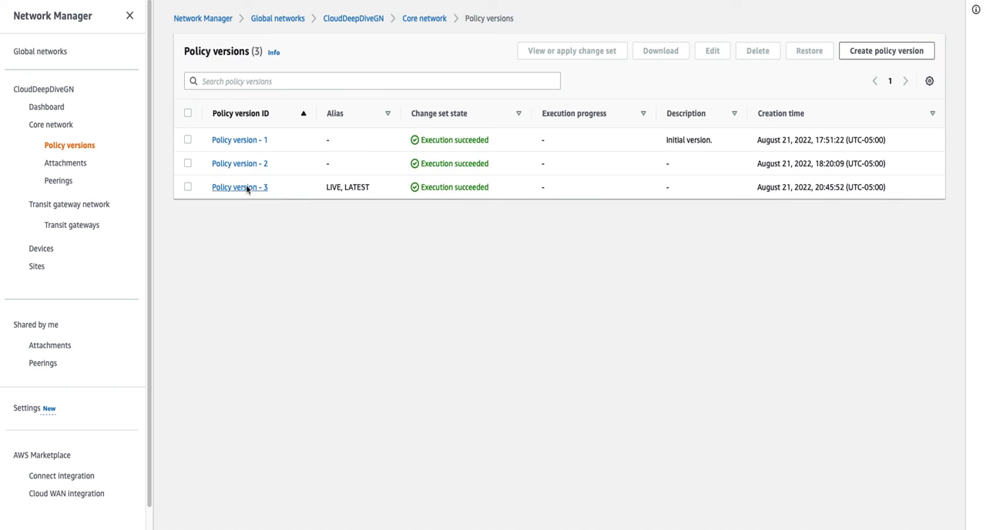
left_click(254, 187)
scroll(386, 384, "down", 4)
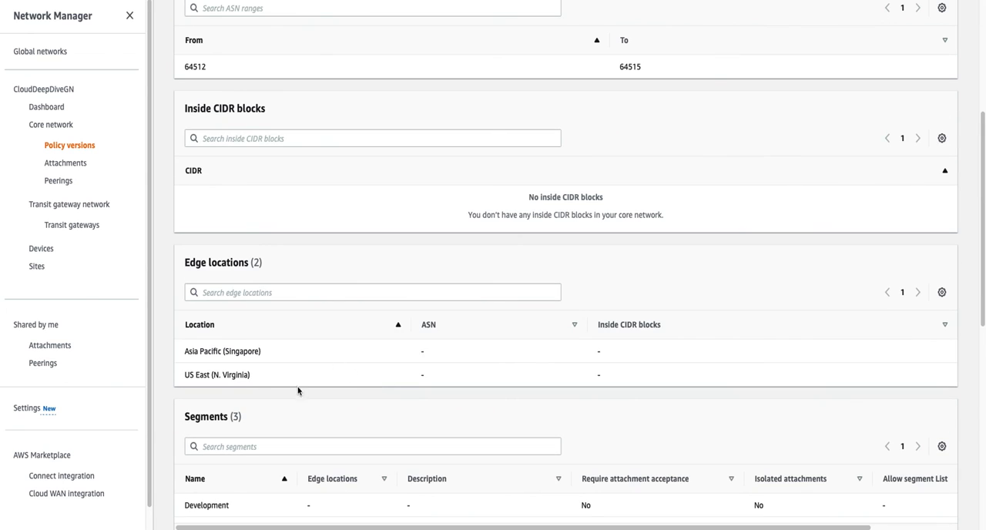
scroll(358, 367, "up", 3)
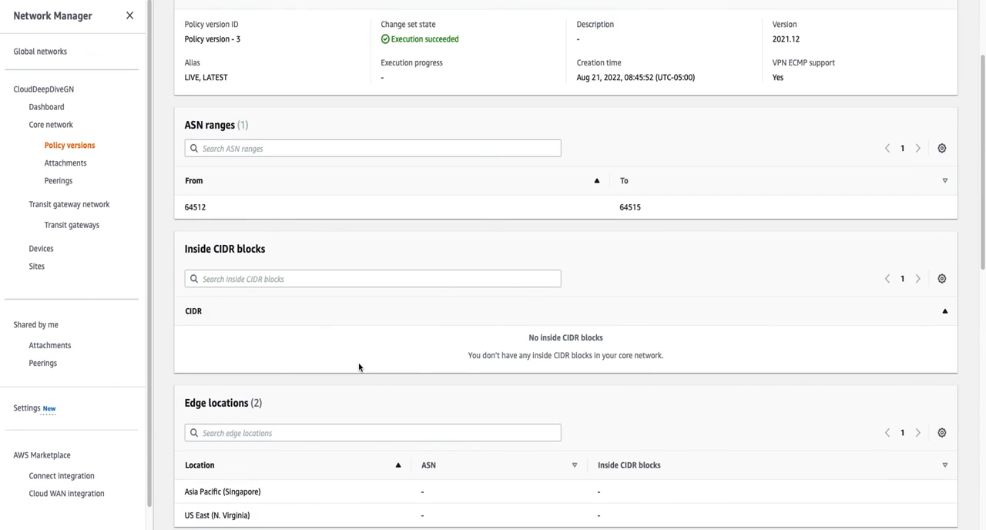
scroll(358, 367, "down", 7)
scroll(366, 462, "down", 1)
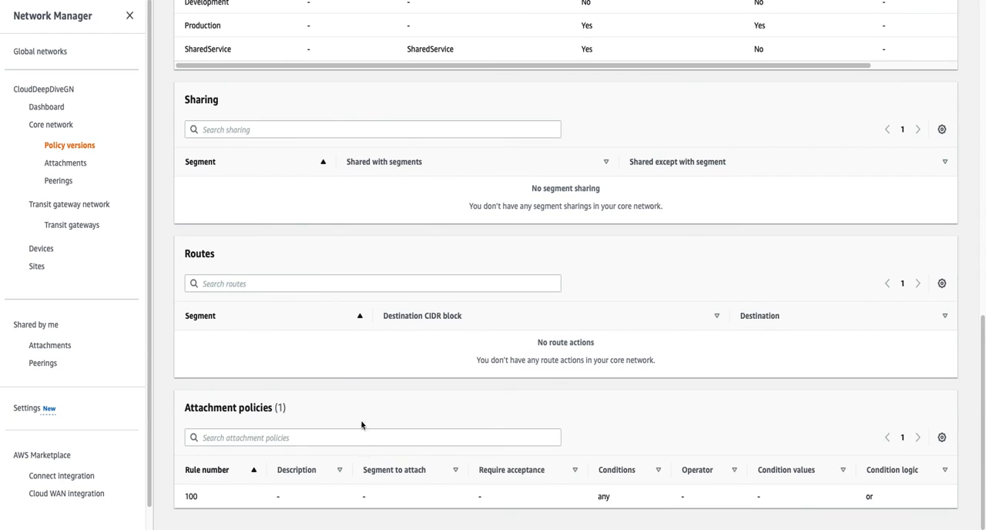
scroll(329, 374, "up", 1)
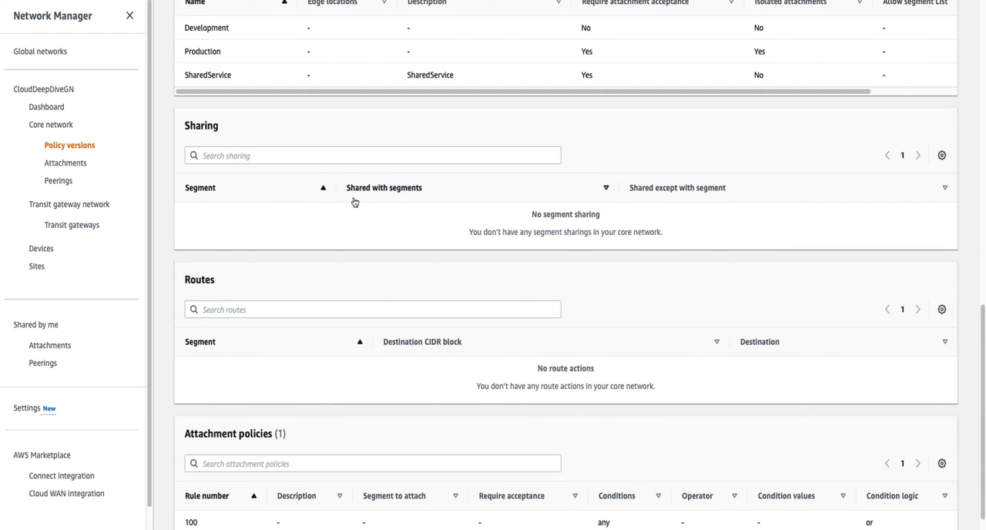